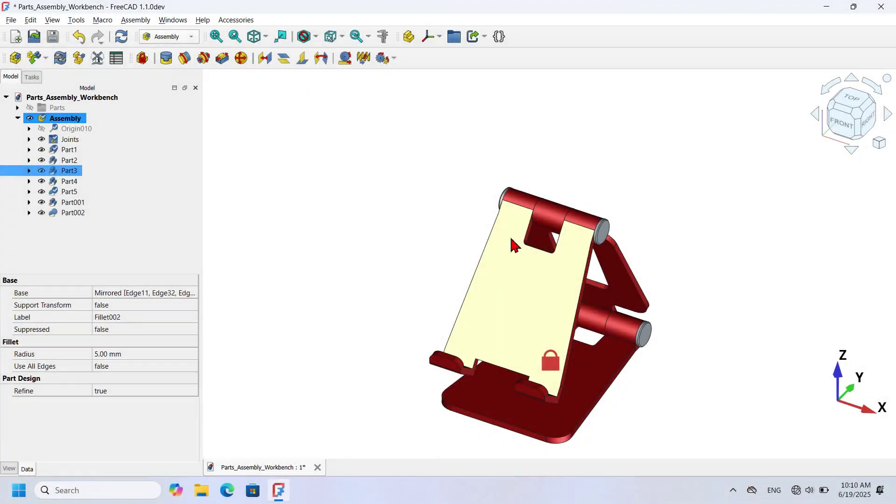
Swing the phone rest and the middle link about their hinges to examine the assembled stand's range of motion.
mouse_move(523, 302)
mouse_down()
mouse_move(483, 214)
mouse_move(530, 316)
mouse_up()
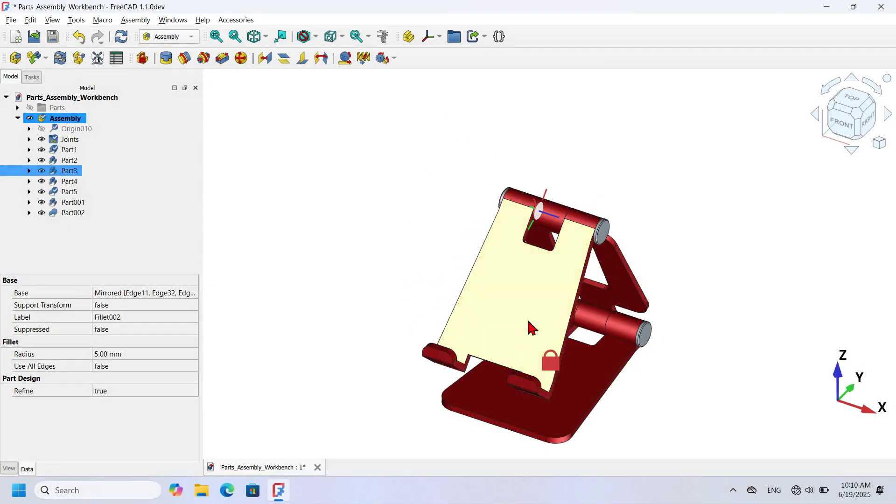
drag(533, 326, 546, 126)
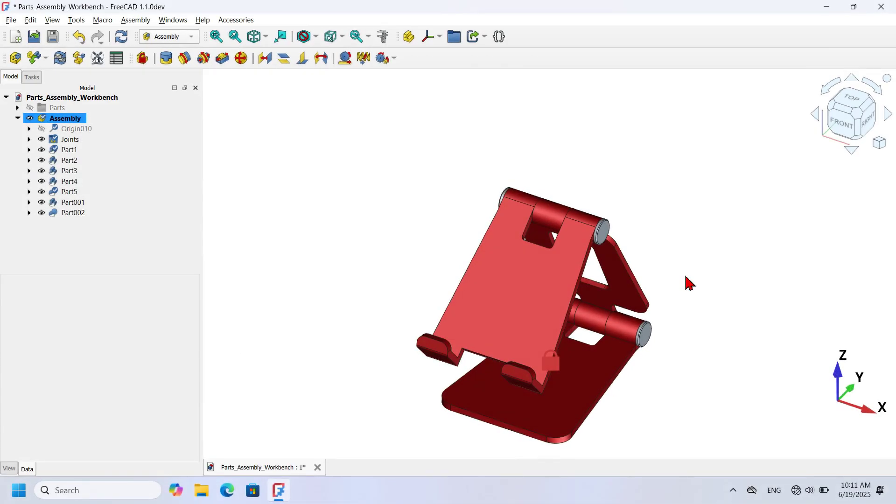
click(512, 305)
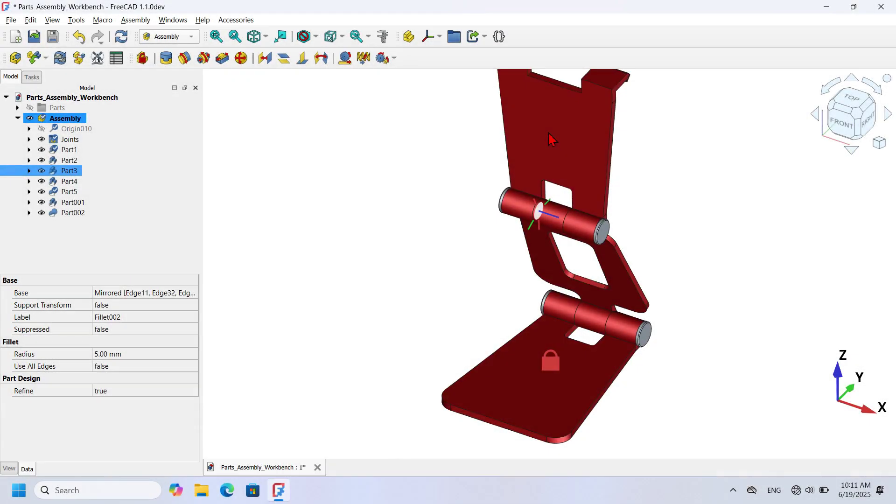
drag(550, 139, 508, 335)
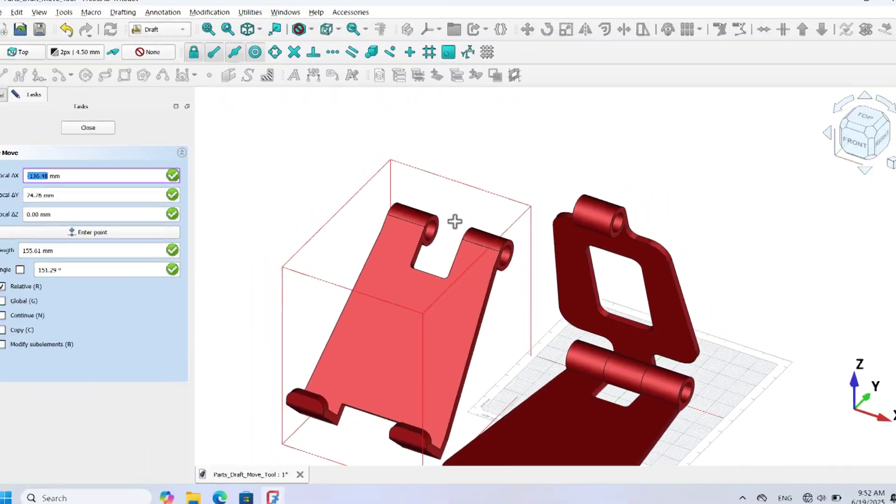
scroll(455, 222, up, 5)
scroll(455, 222, down, 4)
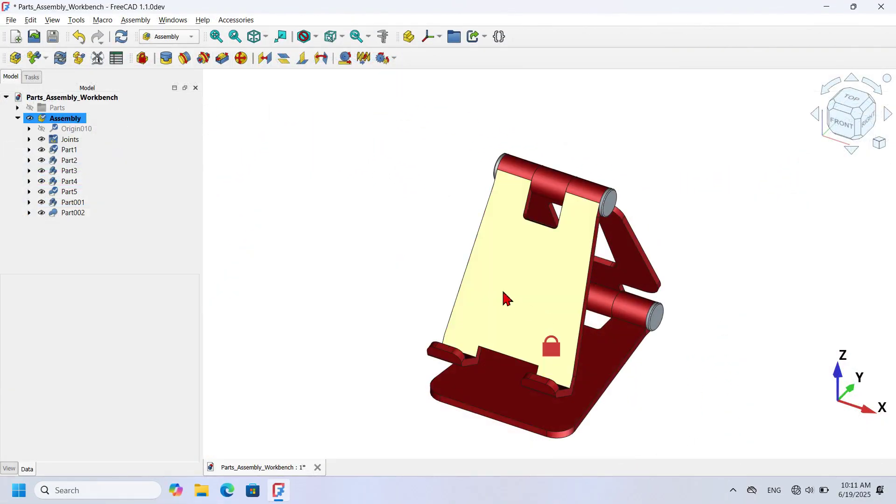
drag(523, 299, 428, 246)
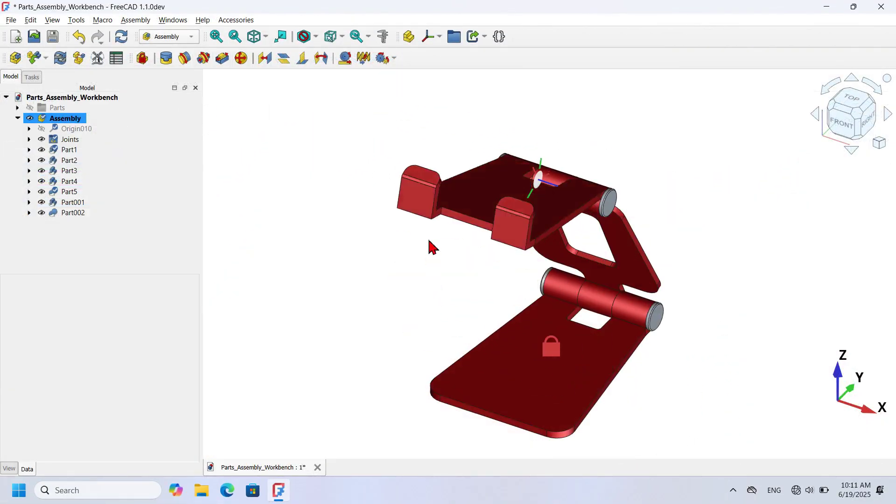
drag(427, 246, 441, 222)
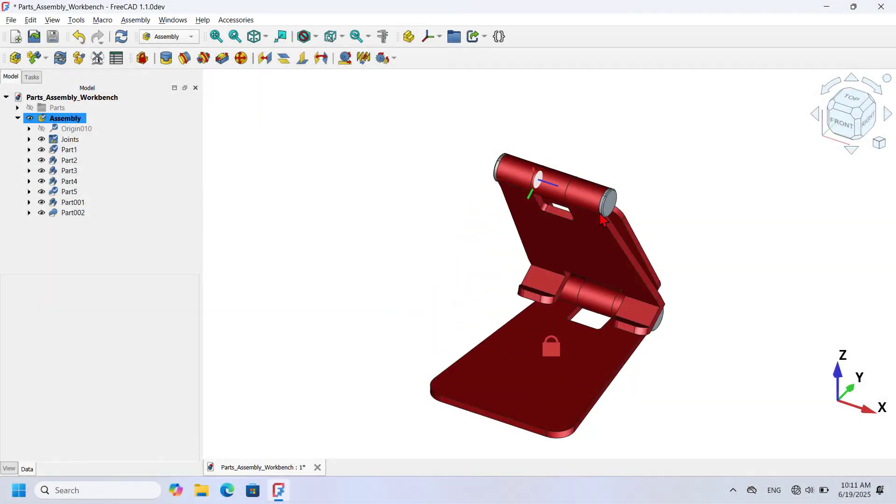
drag(471, 261, 448, 240)
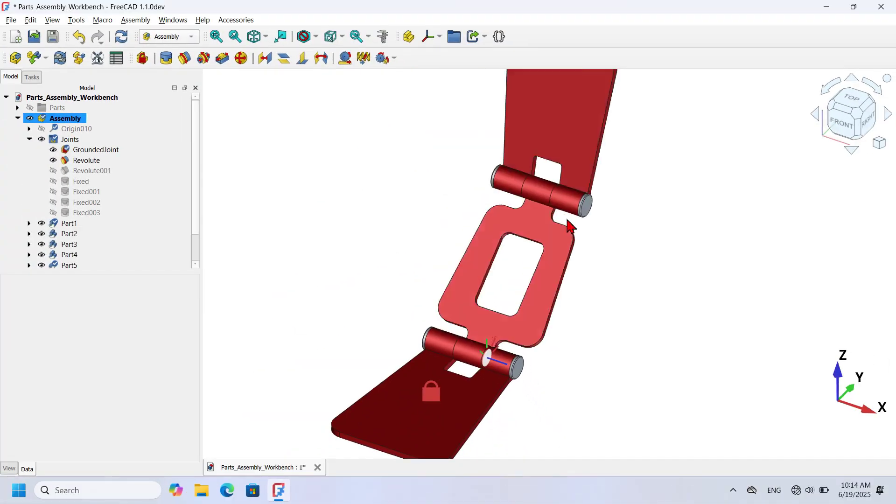
drag(570, 226, 415, 275)
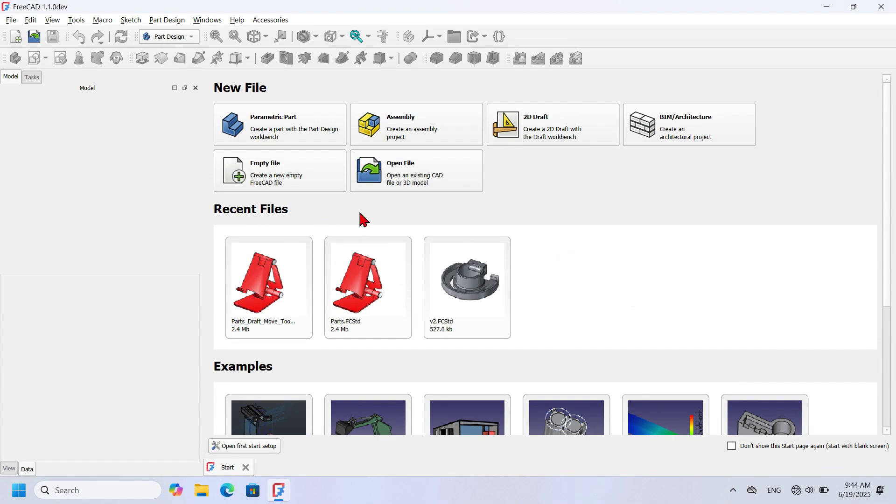
Open the recent file Parts.FCStd and save it as Parts_Draft_Move_Tool.FCStd, replacing the existing file.
click(377, 269)
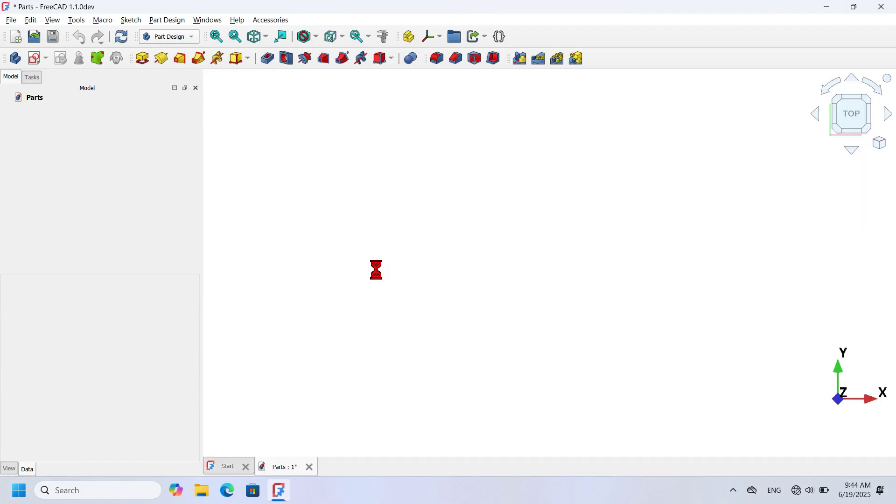
click(11, 20)
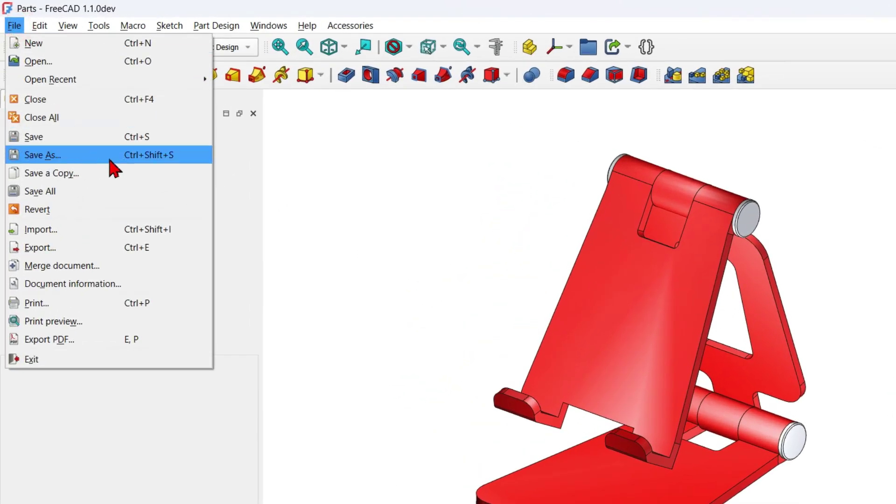
click(122, 140)
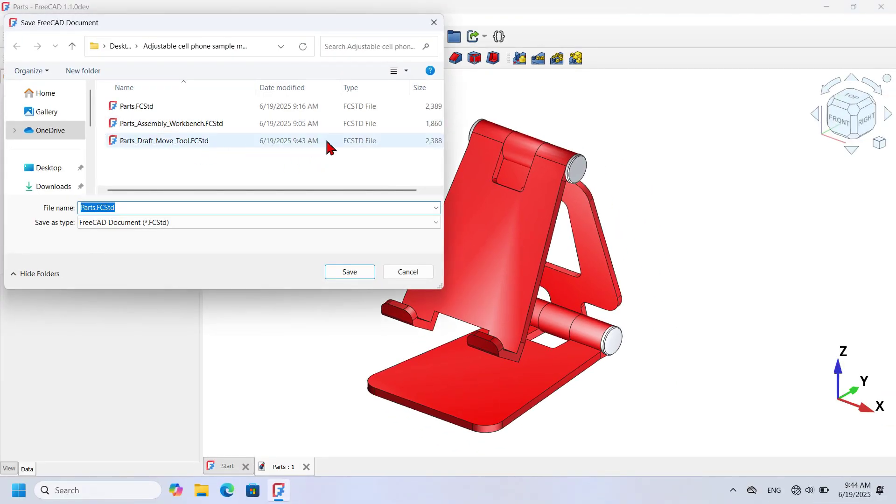
click(350, 142)
click(350, 271)
click(473, 244)
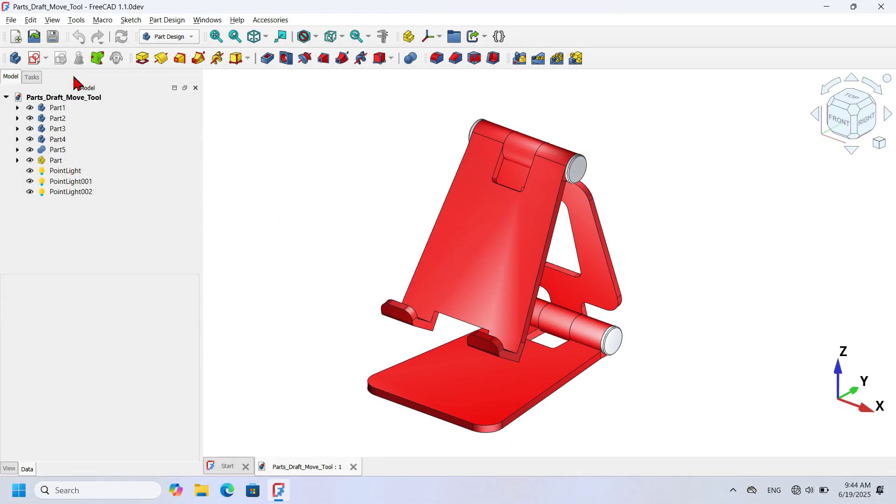
Delete the three point lights PointLight, PointLight001 and PointLight002 from the document.
drag(116, 210, 61, 172)
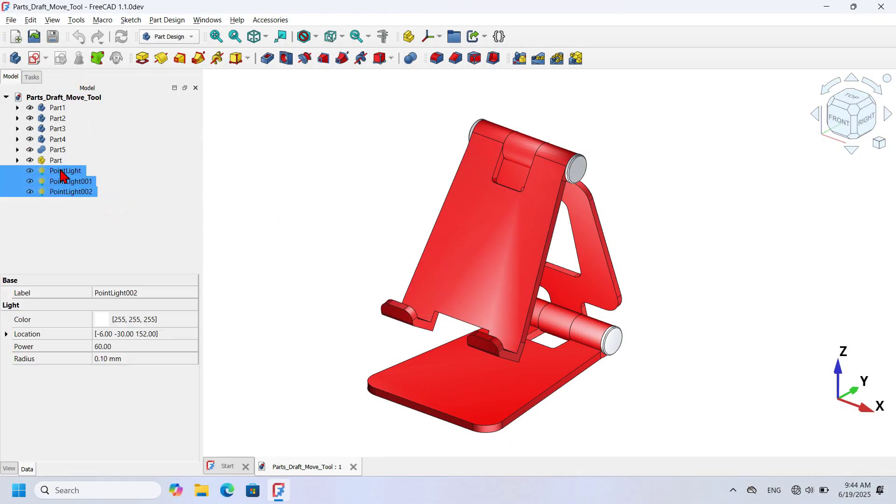
key(Delete)
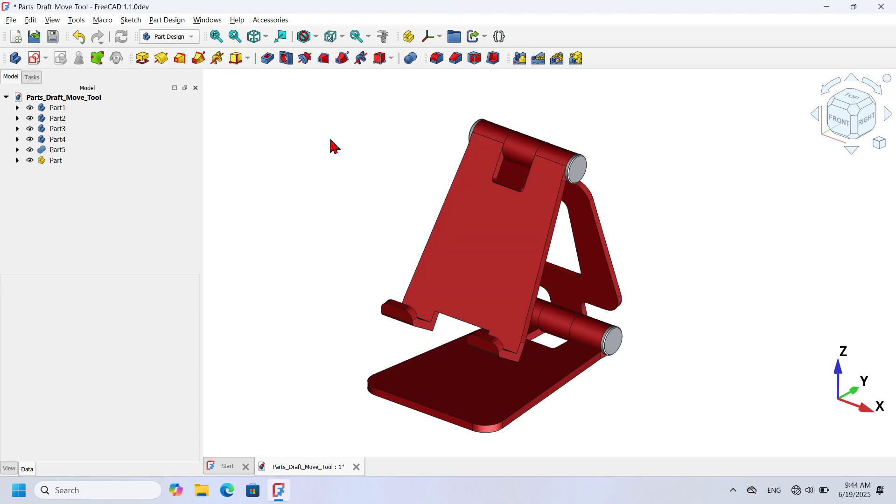
Reset the shared placement of Part2, Part3, Part4 and Part5 to angle 0° with y and z positions of 0 mm.
click(67, 118)
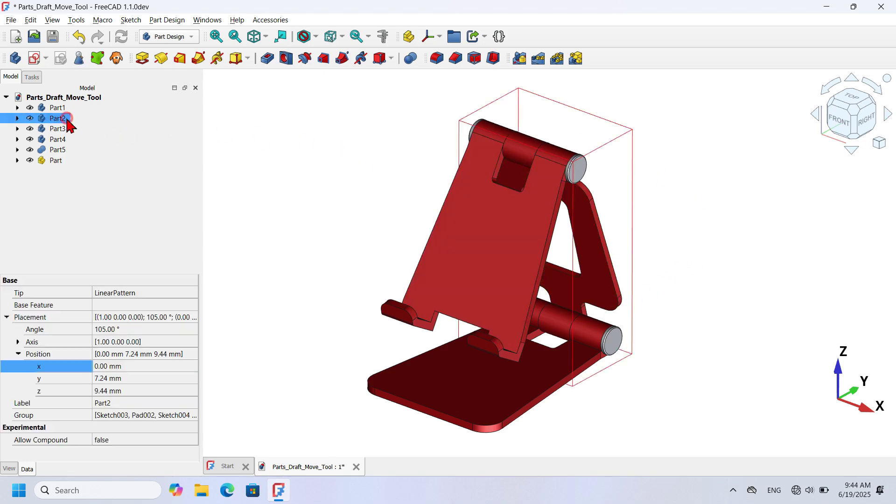
ctrl+click(65, 128)
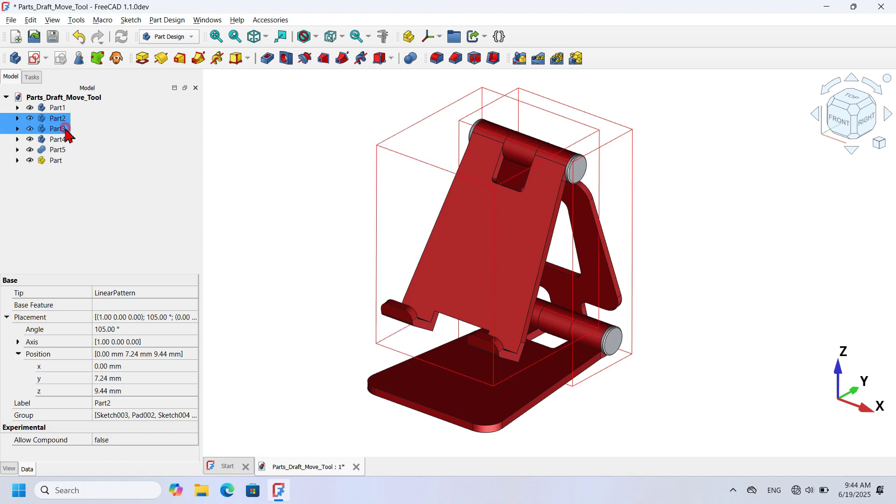
ctrl+click(106, 150)
ctrl+click(59, 139)
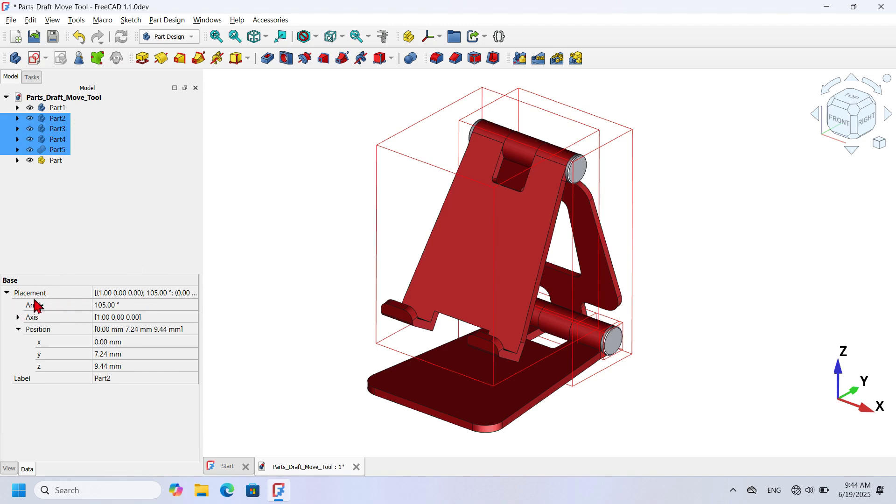
click(169, 305)
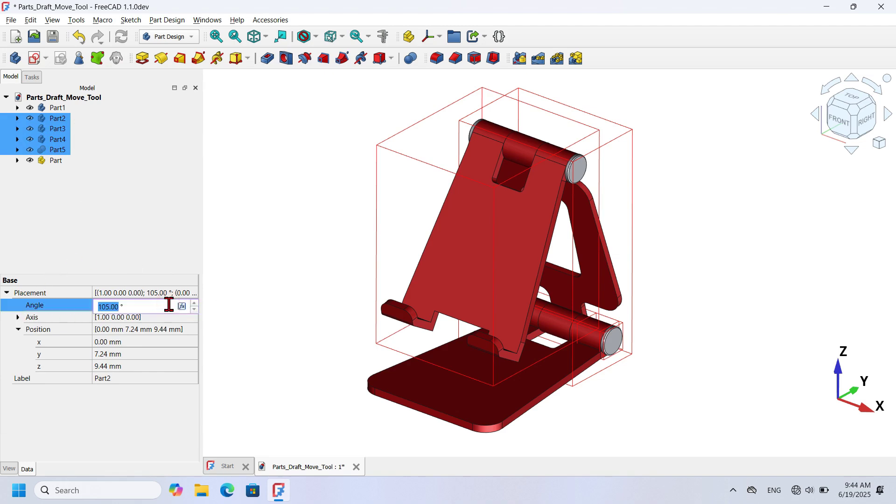
text(0)
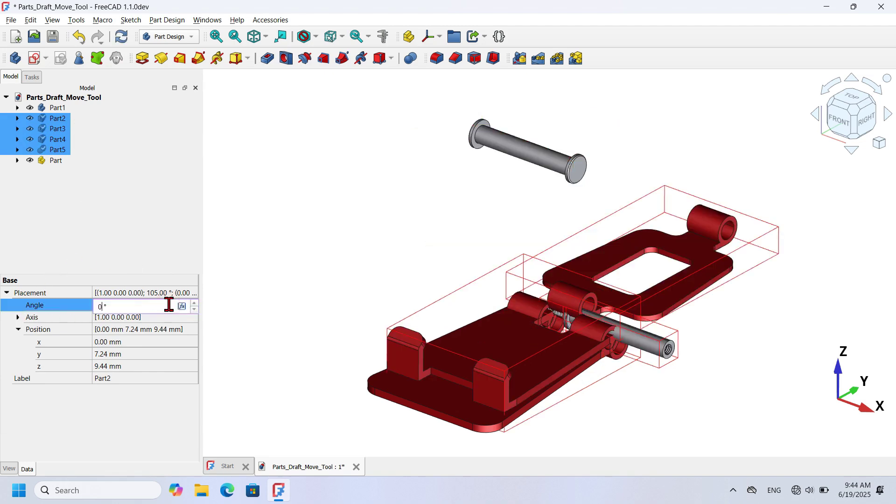
click(111, 343)
click(170, 355)
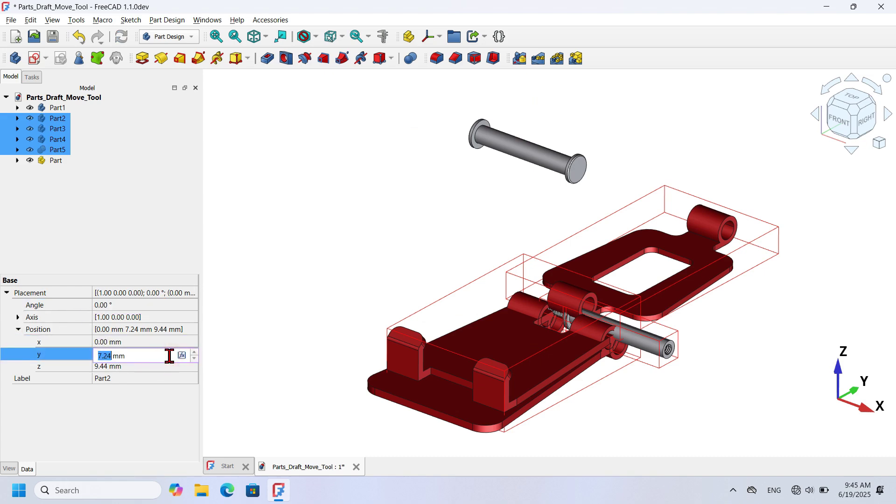
text(0)
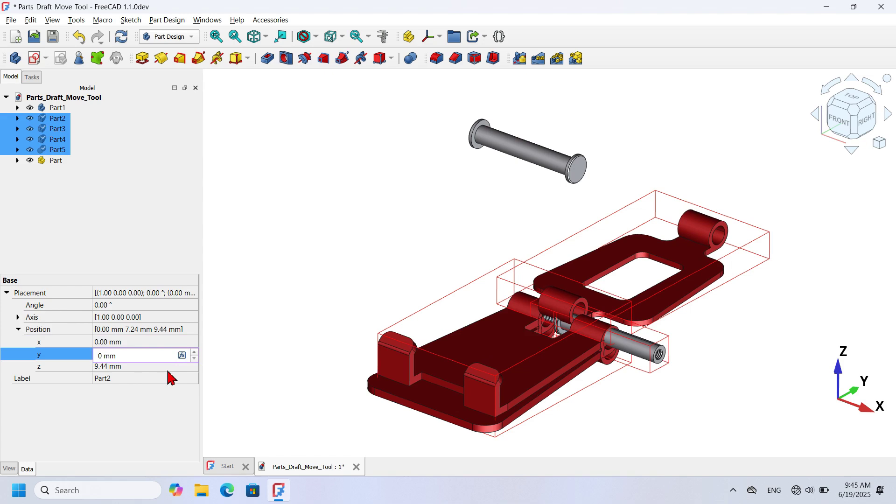
click(168, 368)
text(0)
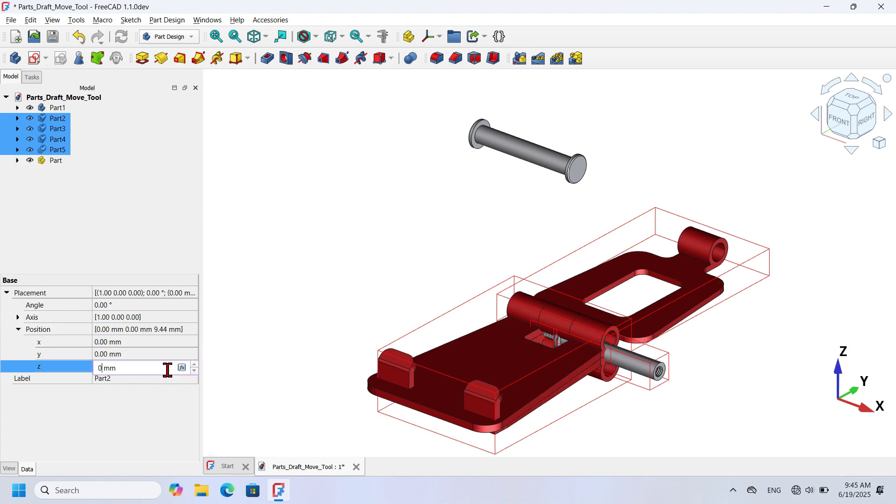
click(411, 276)
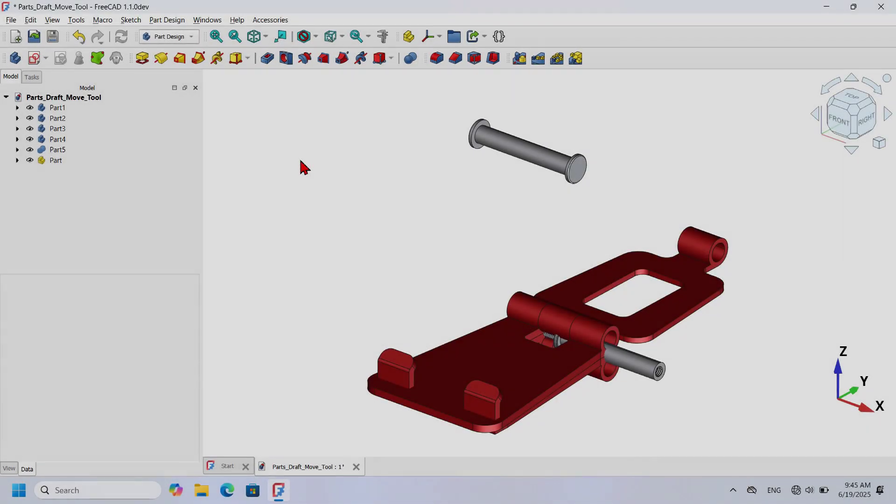
Delete the Part container holding the upper hinge pin, together with its contents.
click(105, 111)
click(55, 160)
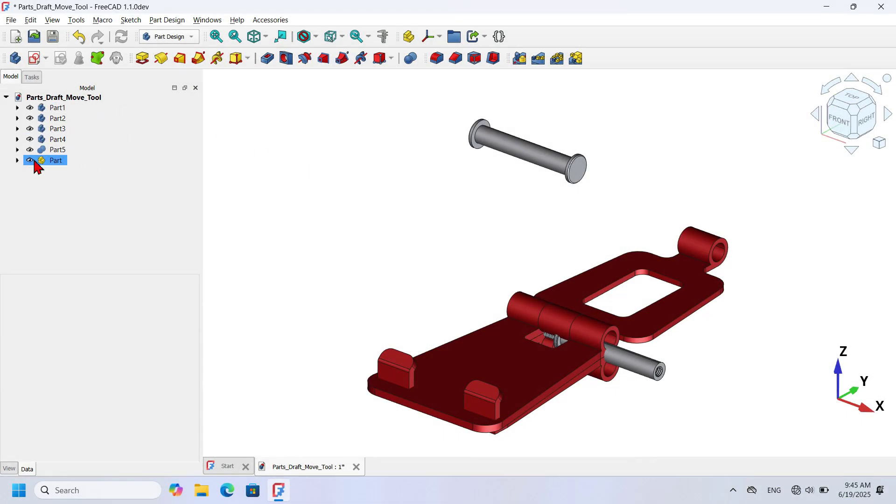
click(70, 162)
key(Delete)
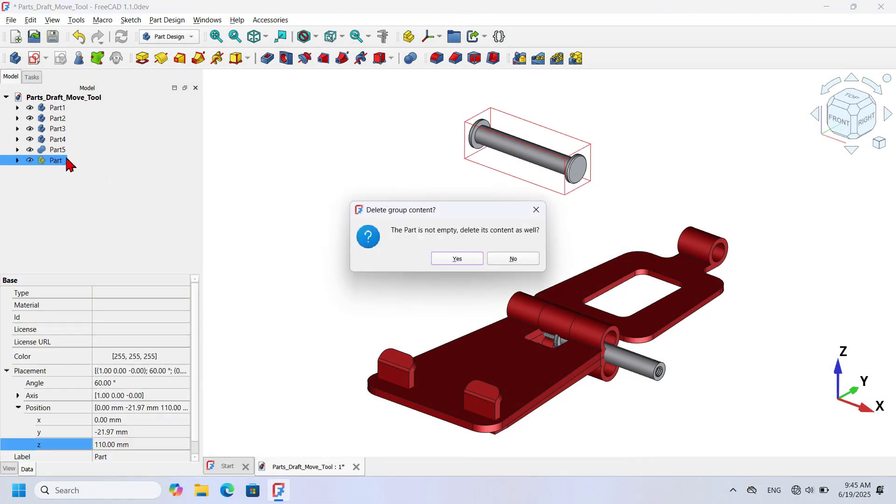
key(Return)
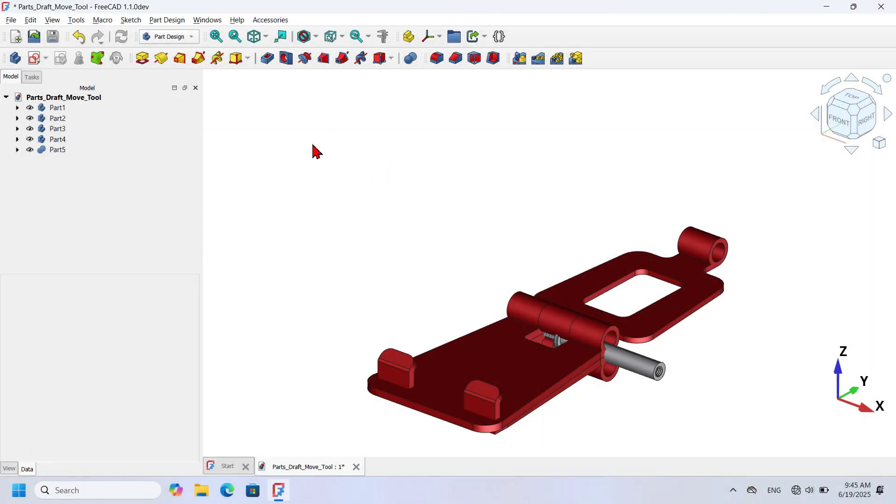
Switch to the Draft workbench and hide Part3, Part4 and Part5, leaving Part1 and Part2 displayed.
click(182, 40)
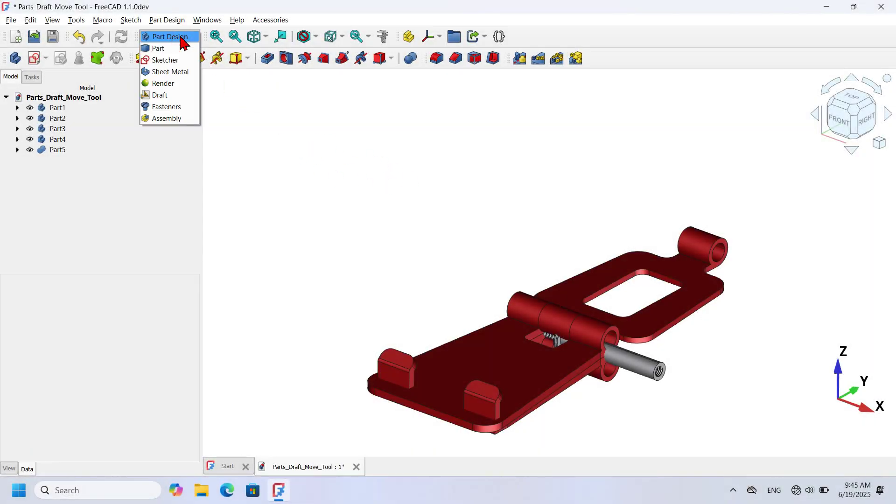
click(180, 96)
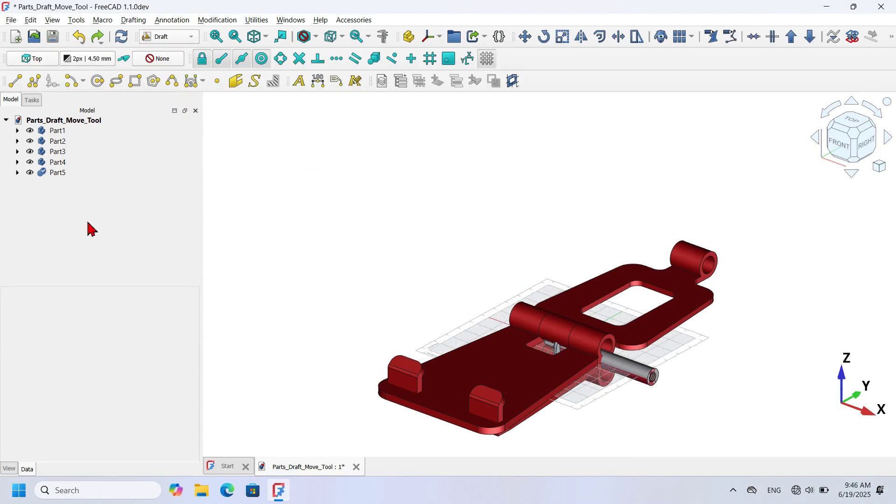
click(81, 154)
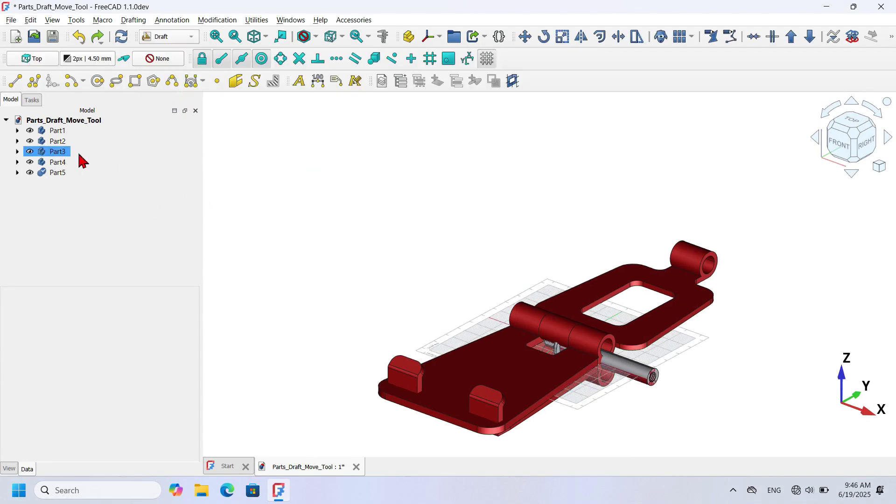
ctrl+click(66, 163)
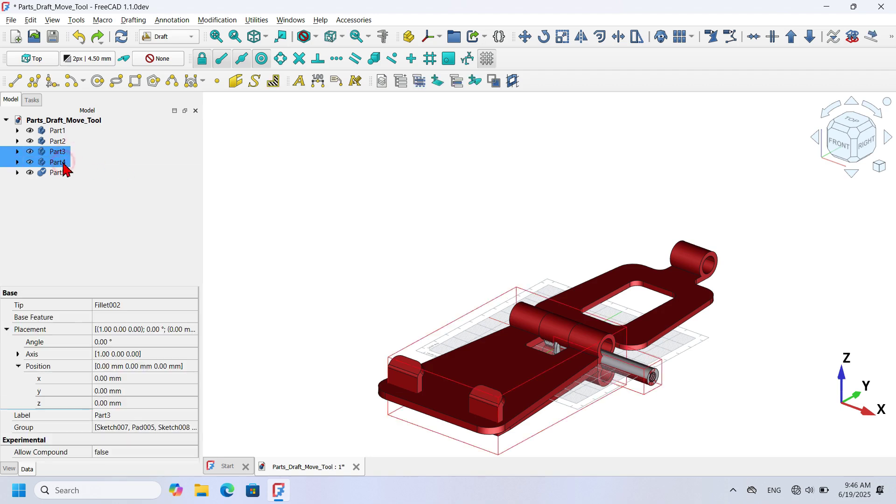
ctrl+click(64, 172)
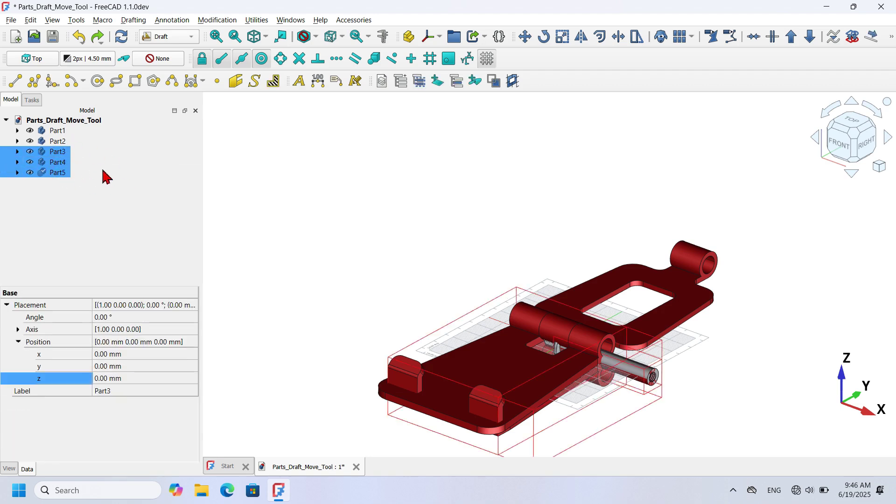
key(space)
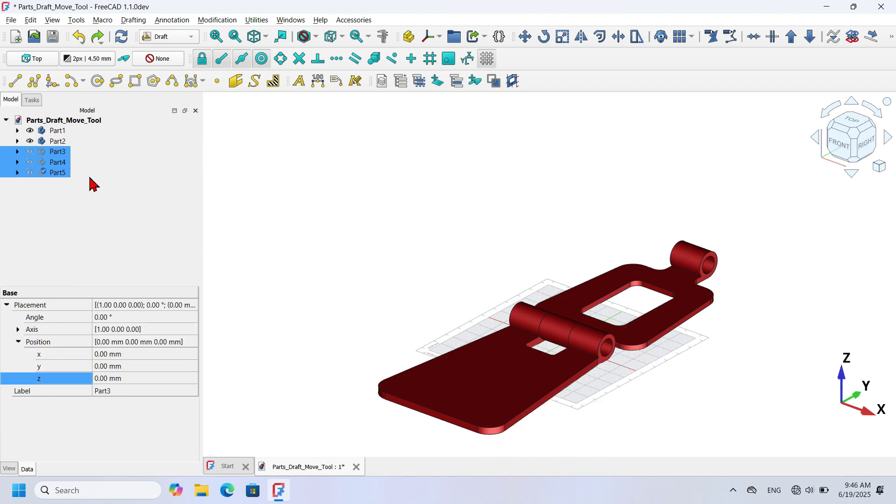
click(464, 279)
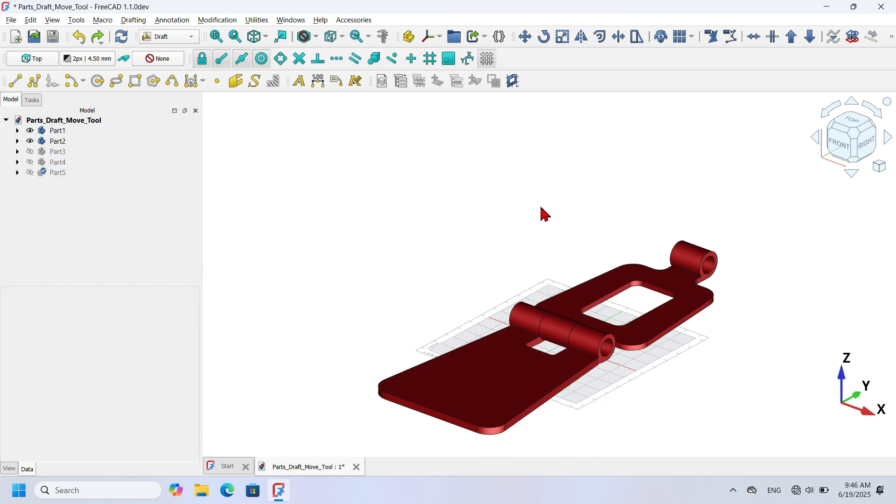
Turn off the Draft working-plane grid around the two plates.
click(486, 59)
middle_drag(475, 171, 535, 167)
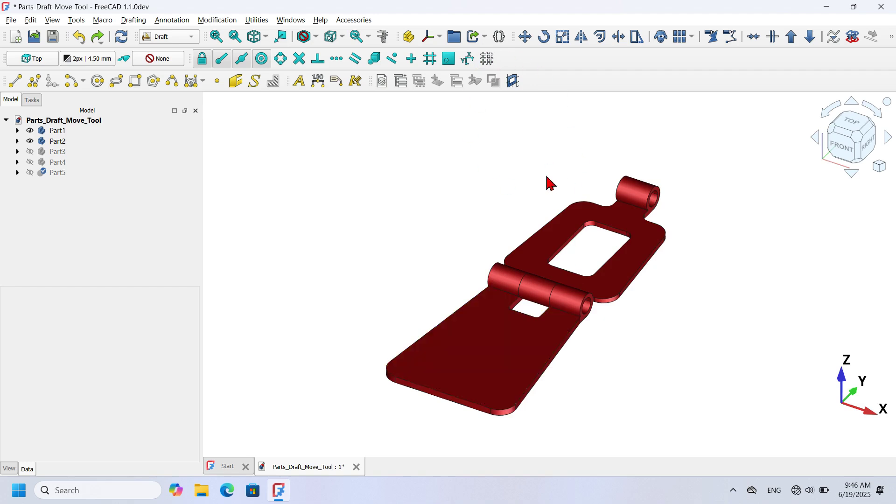
Move Part2 freely about 135 mm away from Part1 with the Draft Move tool.
click(58, 141)
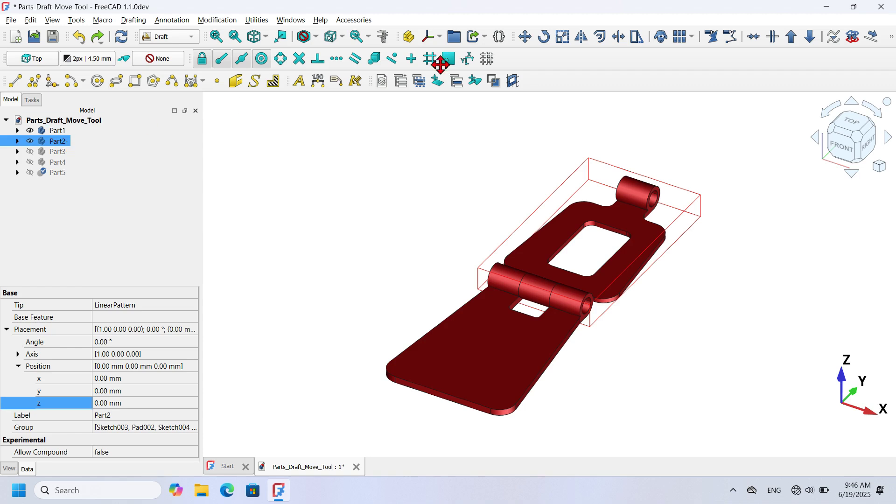
click(526, 38)
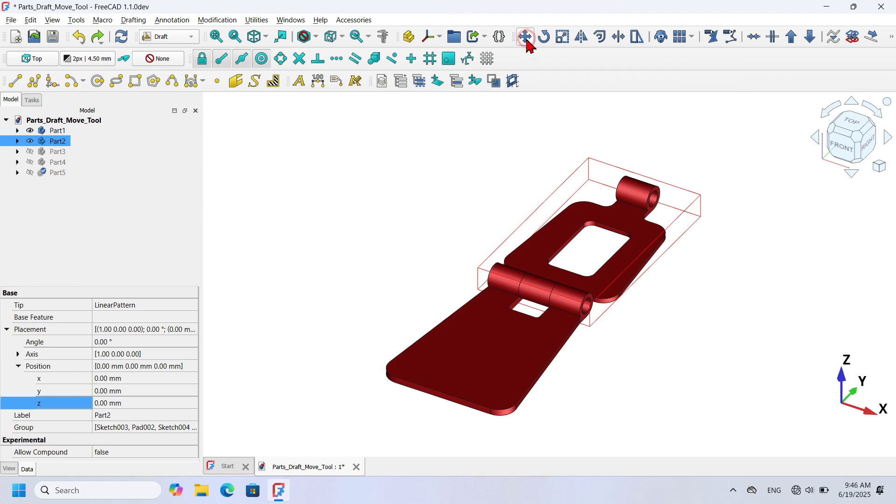
click(574, 217)
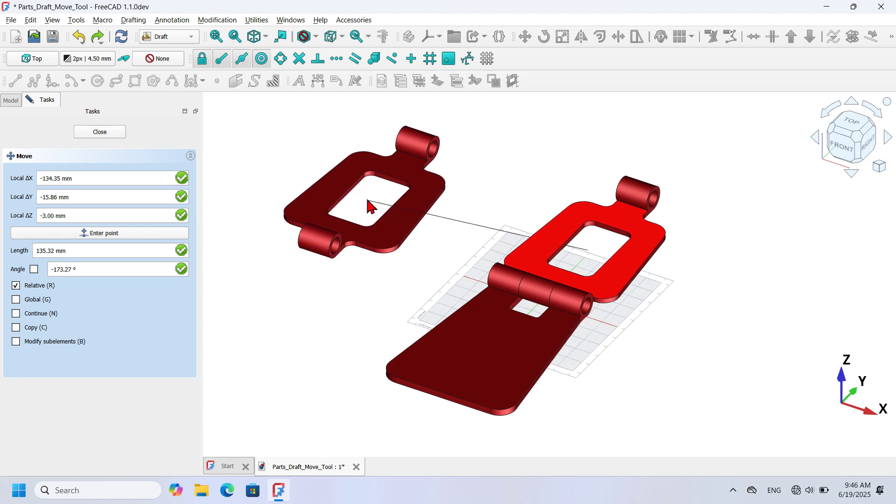
click(368, 199)
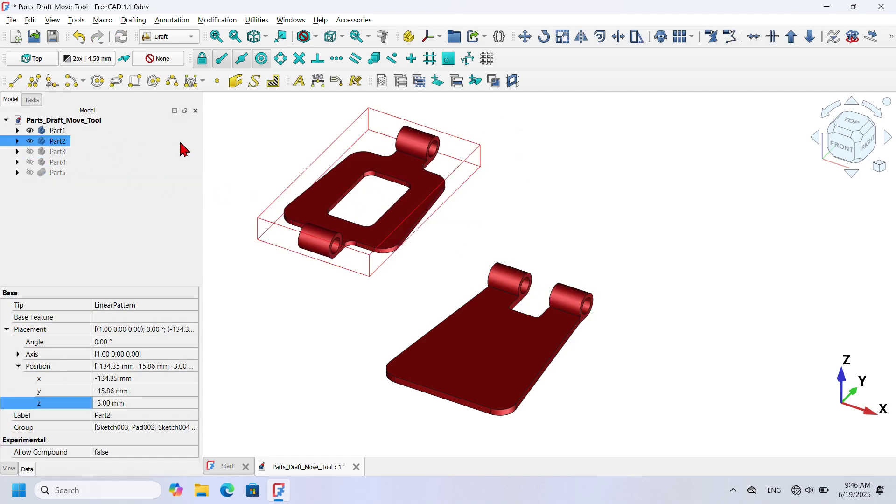
Move Part2 back to Part1, snapping the centre of its lower hinge barrel's end circle to the centre of Part1's matching barrel edge.
click(525, 37)
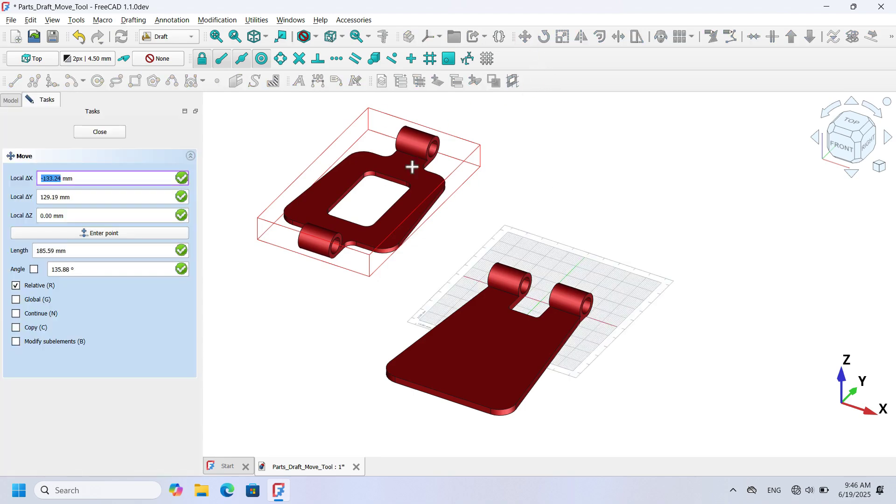
scroll(340, 227, up, 1)
scroll(340, 228, up, 3)
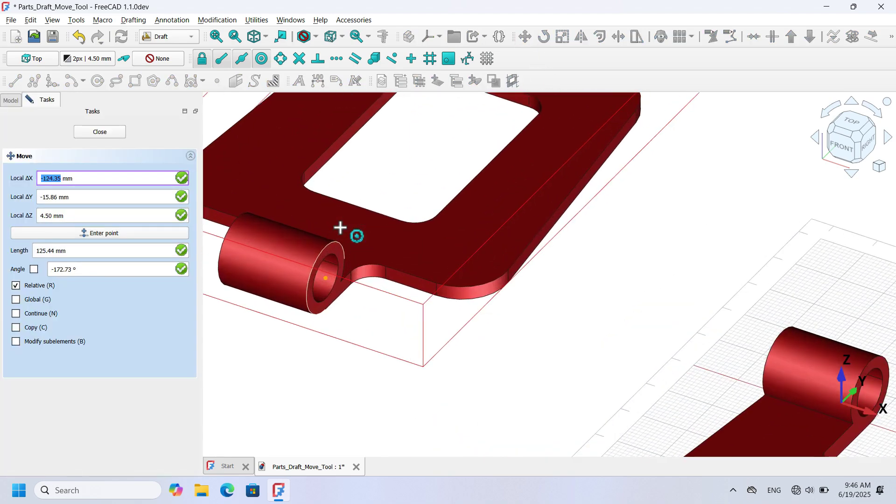
click(335, 261)
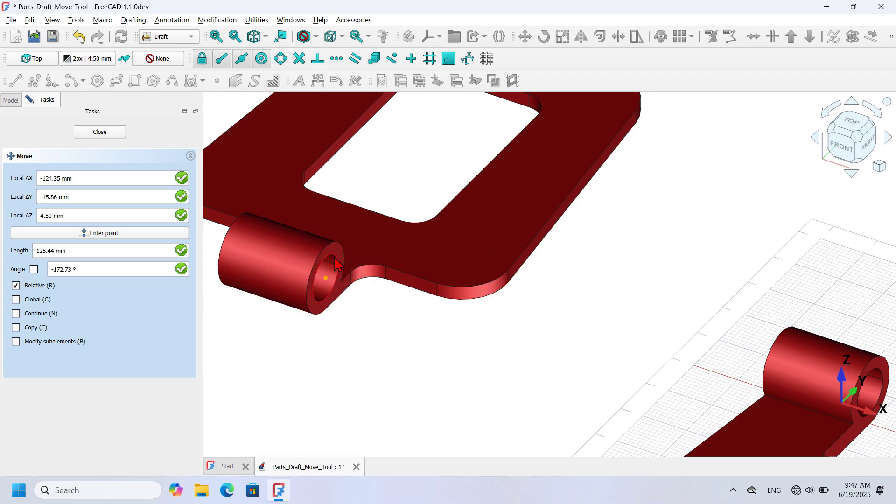
scroll(362, 194, down, 6)
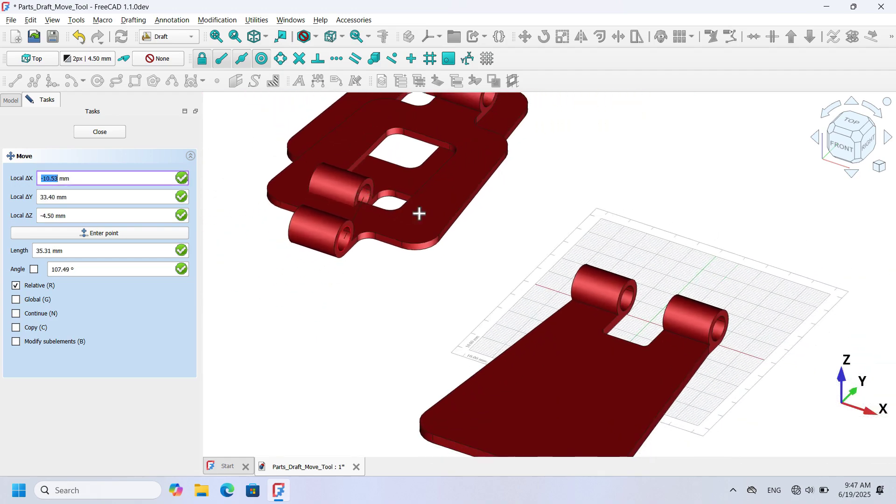
scroll(713, 302, up, 5)
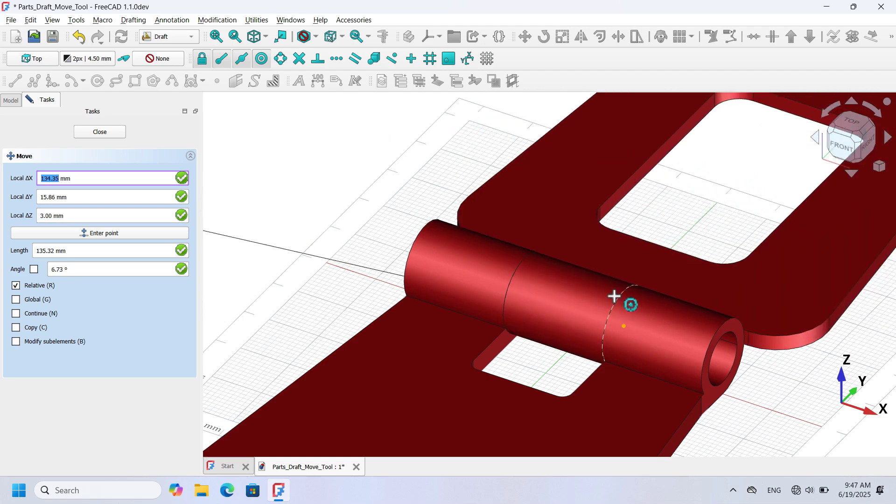
click(613, 296)
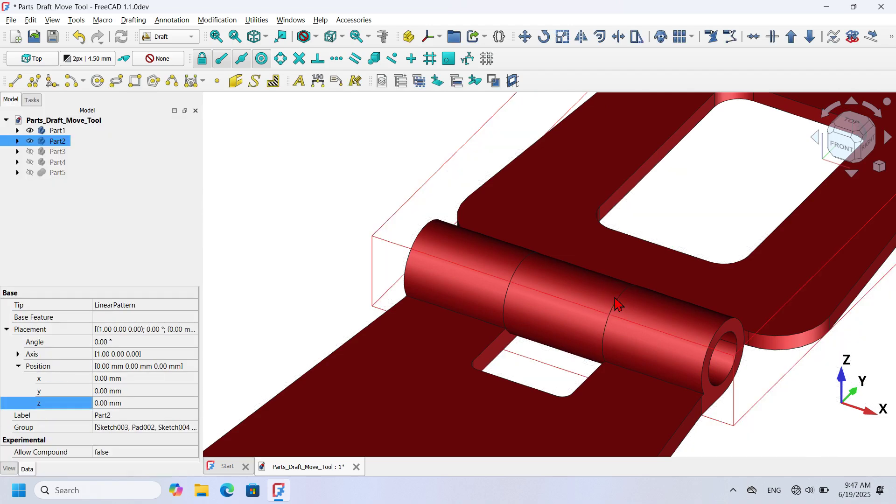
scroll(514, 282, down, 5)
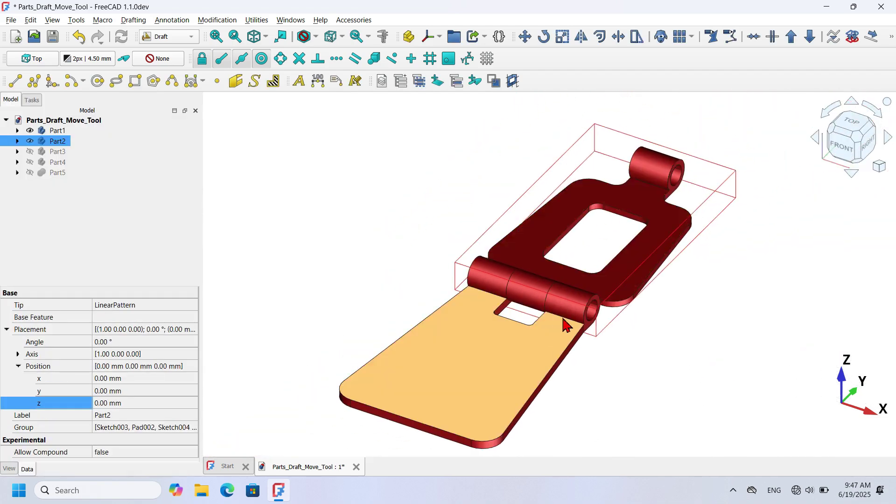
click(709, 237)
Set the placement angle of Part2 to 105°.
scroll(616, 191, up, 2)
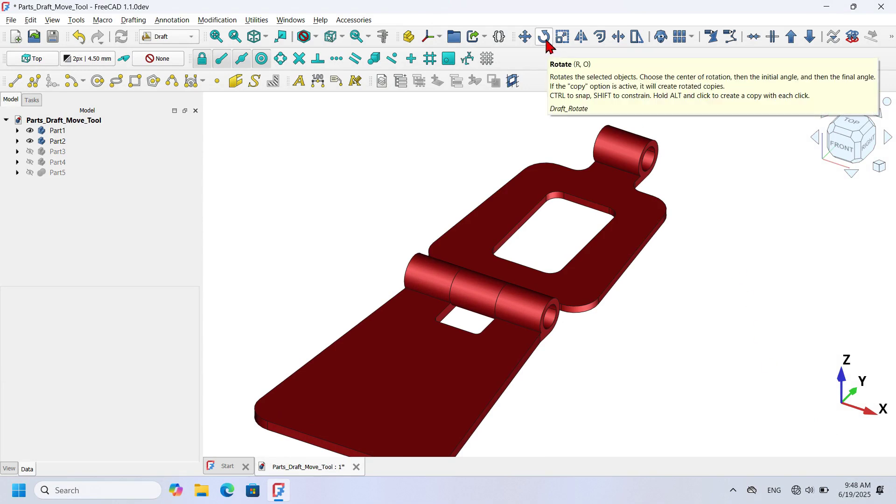
middle_drag(549, 86, 576, 104)
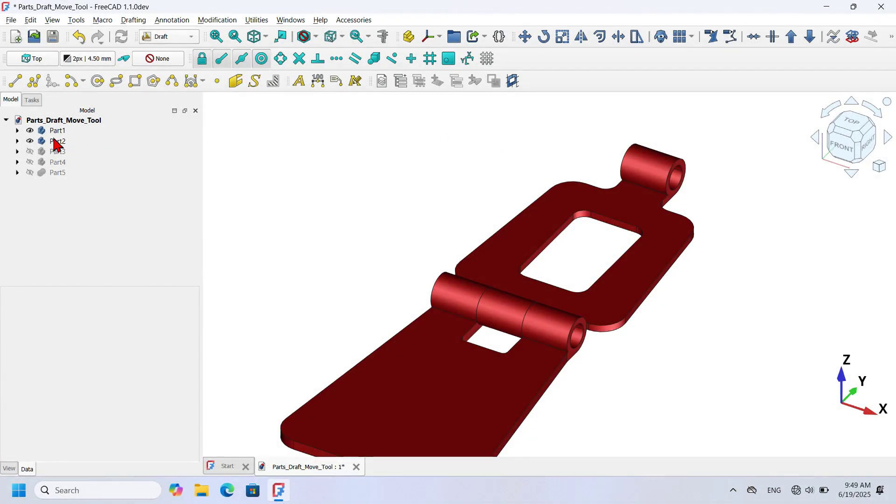
click(57, 142)
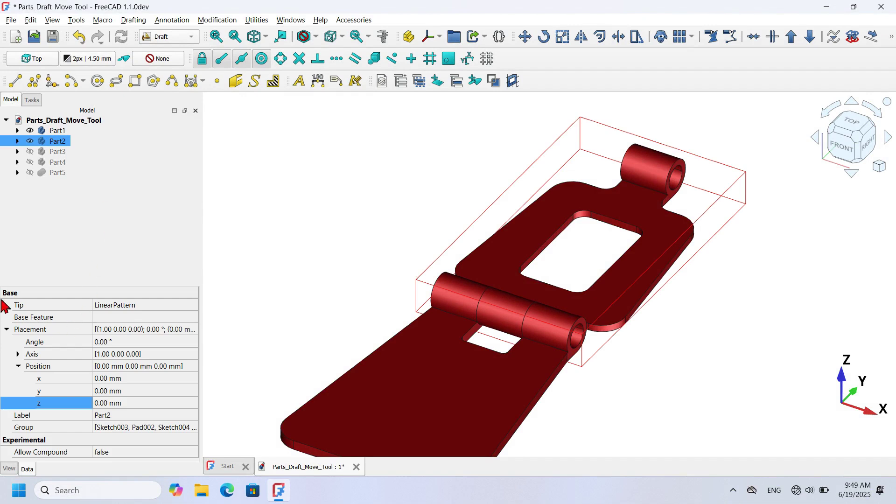
click(140, 342)
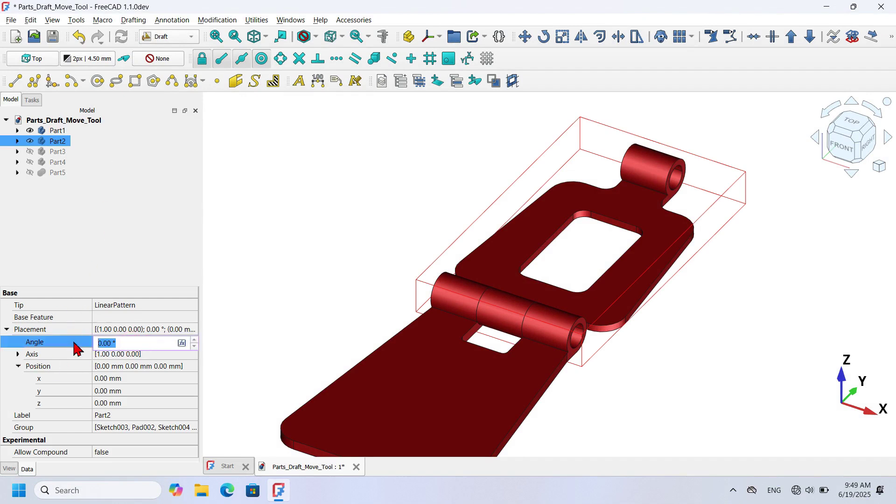
text(105)
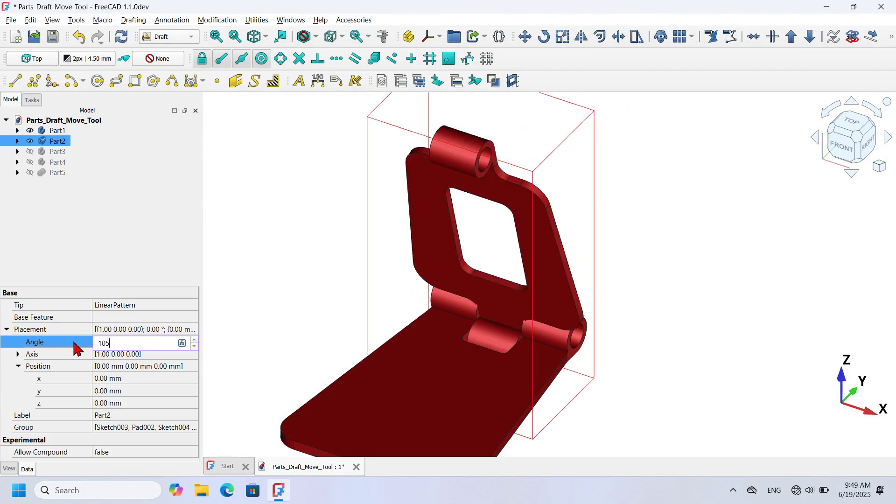
key(Return)
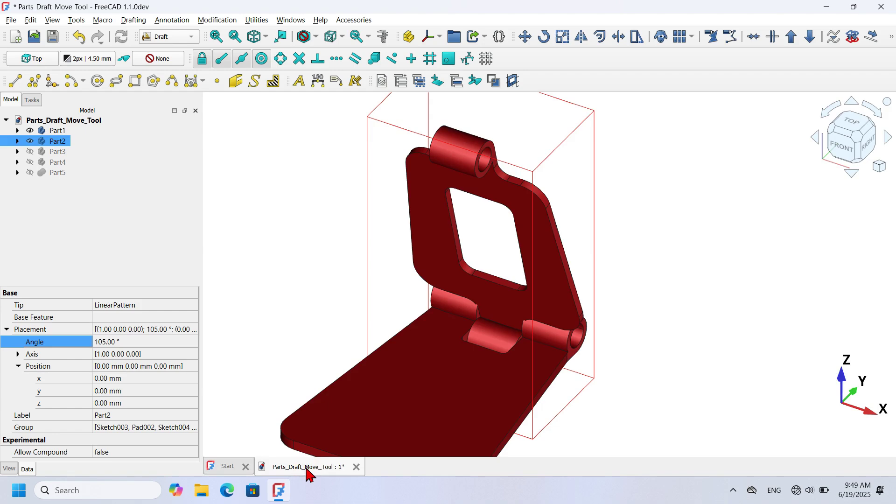
Close the Start page and examine the hinge alignment between Part1 and Part2 from the right side and at an angle.
click(246, 467)
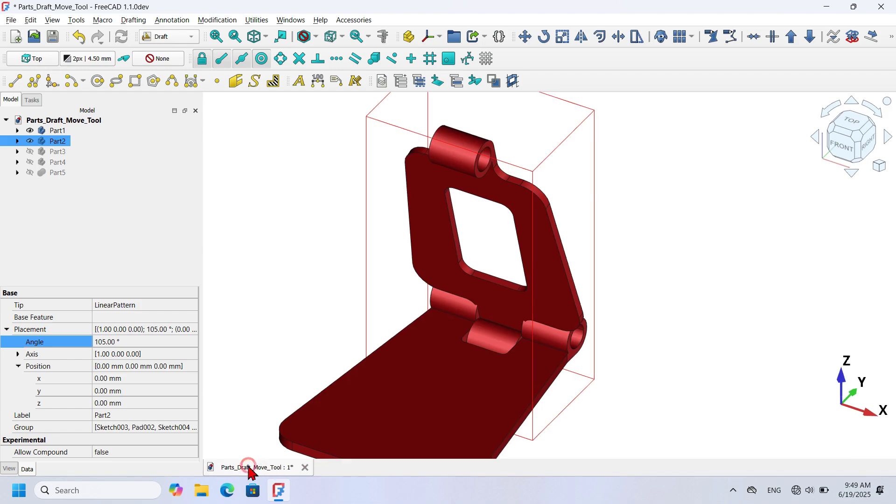
click(868, 154)
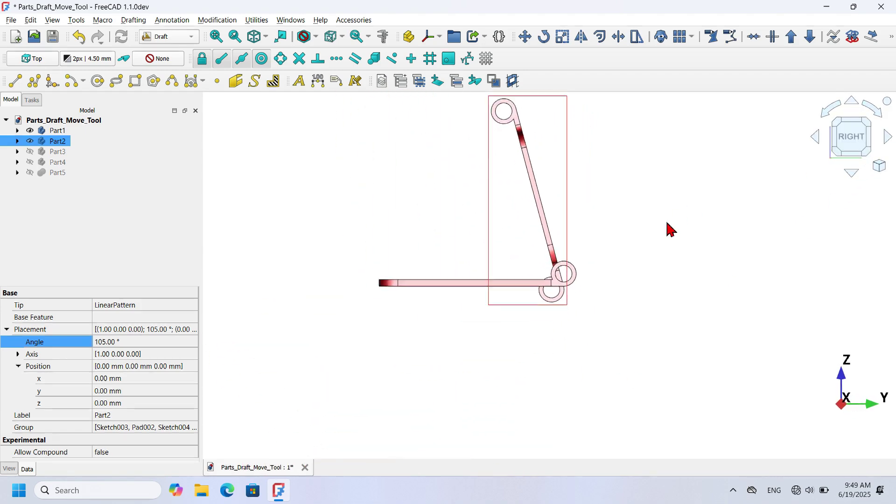
click(607, 216)
scroll(564, 261, up, 3)
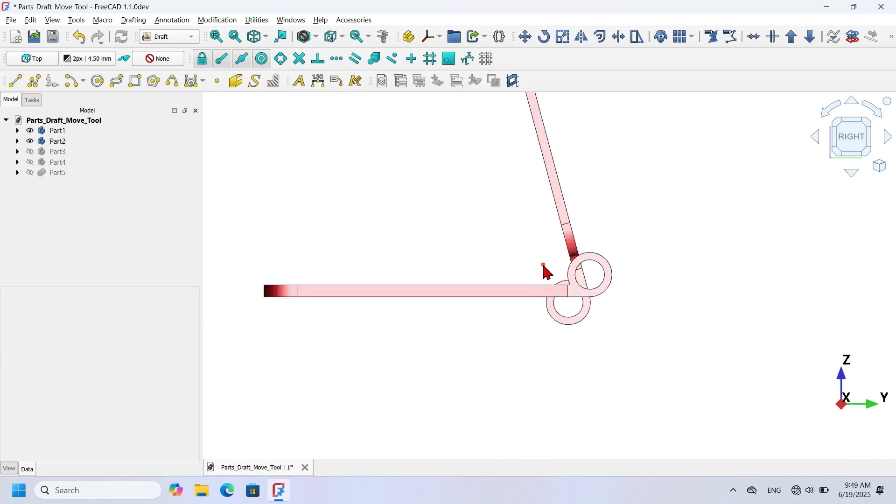
middle_drag(543, 264, 615, 283)
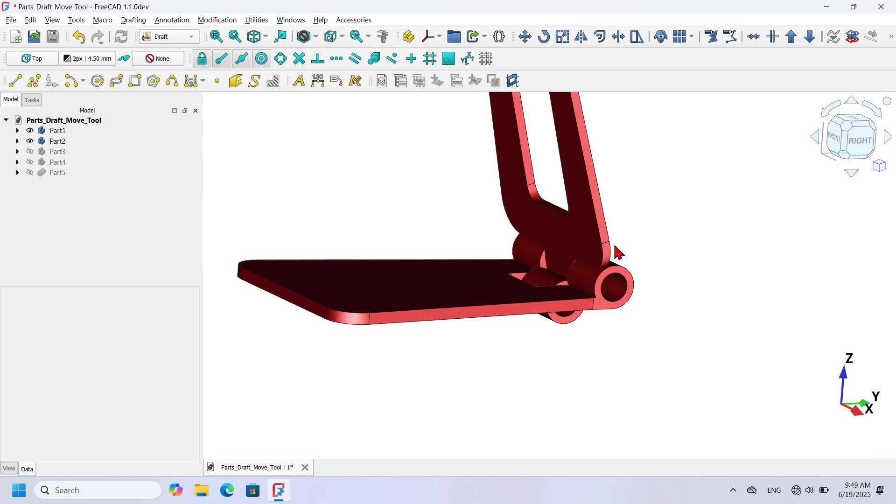
key(0)
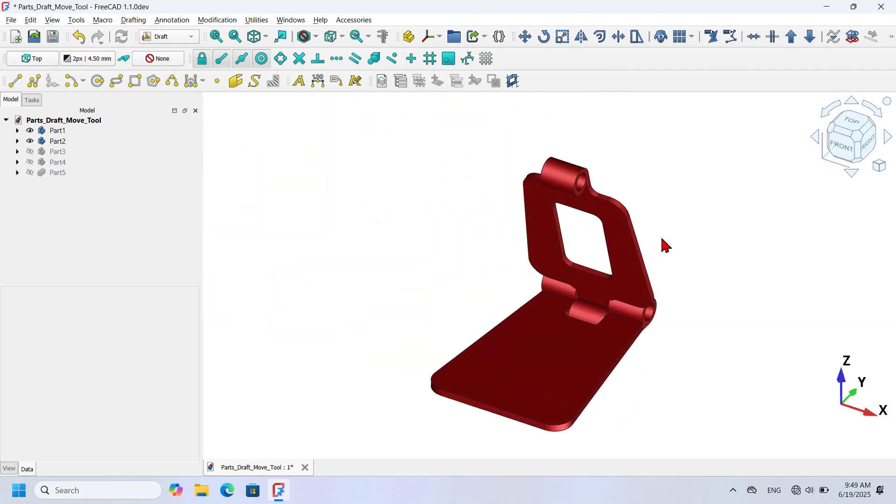
Move the tilted Part2 clear of Part1, to about x −142 mm, y 61 mm and z −51 mm.
click(55, 141)
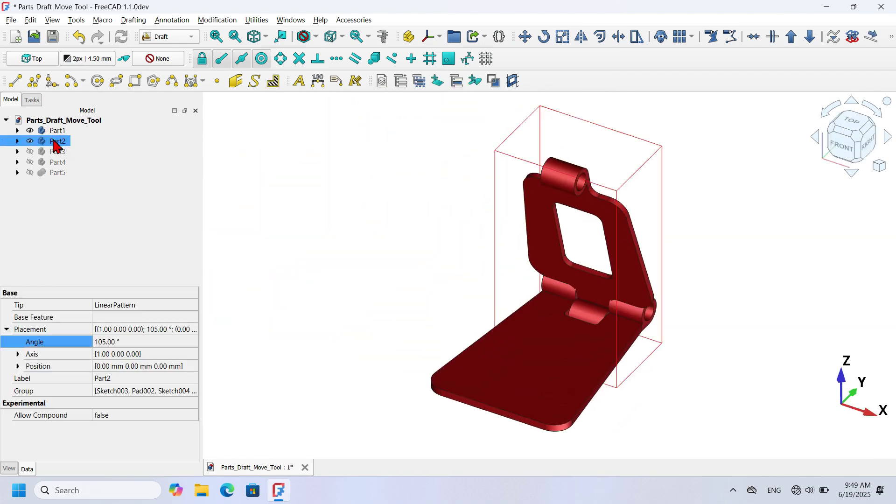
click(525, 36)
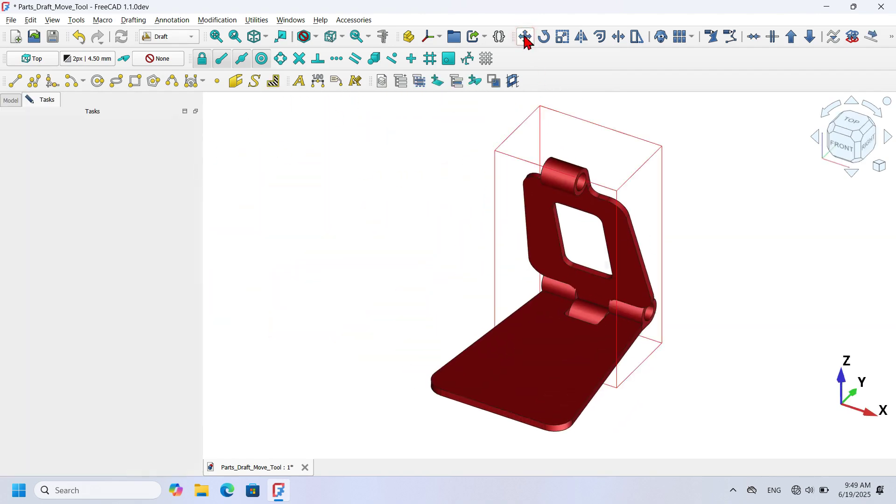
click(546, 210)
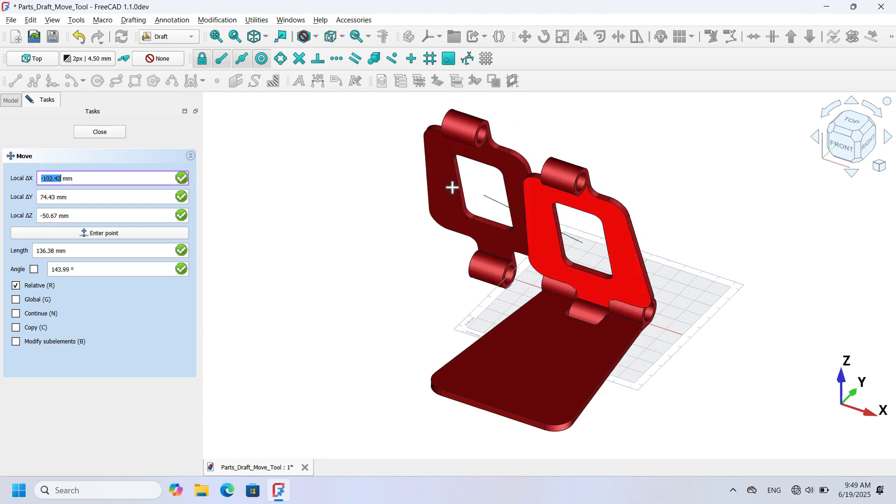
click(405, 191)
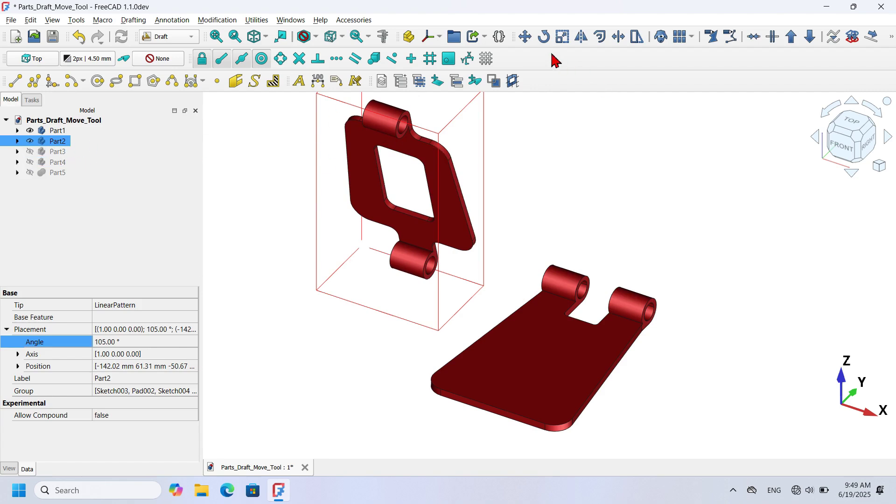
Move Part2 by its lower hinge barrel's end-circle centre onto the centre of Part1's matching barrel edge, so the hinge barrels line up.
click(526, 41)
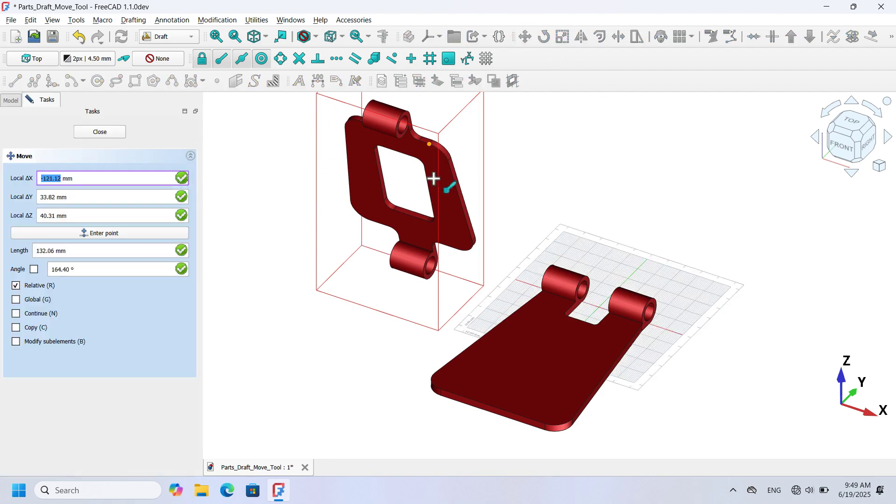
scroll(510, 196, up, 2)
scroll(370, 321, up, 4)
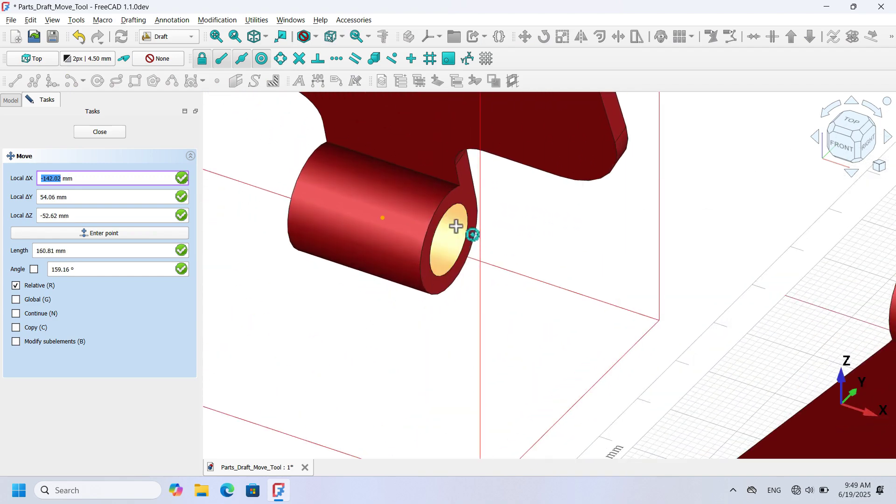
scroll(360, 220, down, 5)
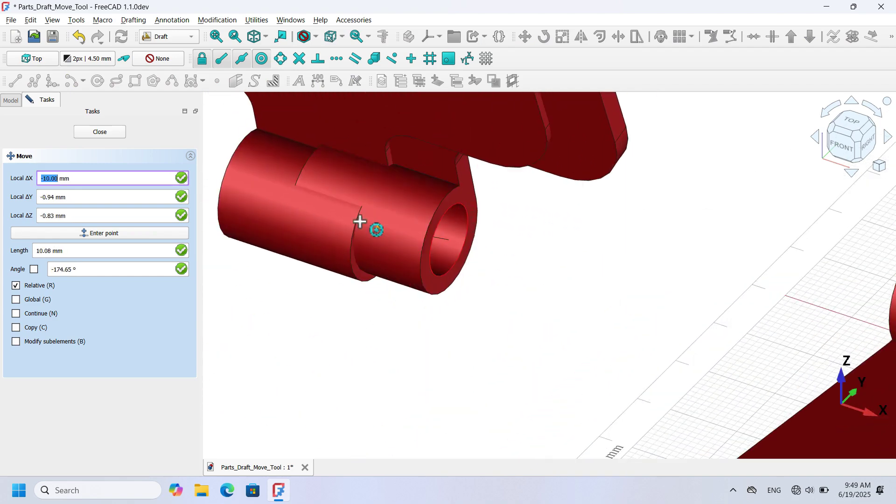
click(360, 221)
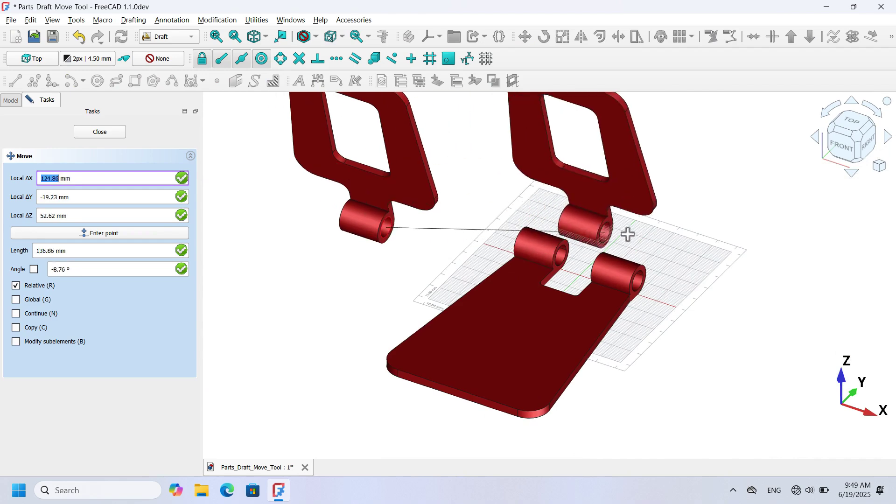
scroll(602, 235, up, 5)
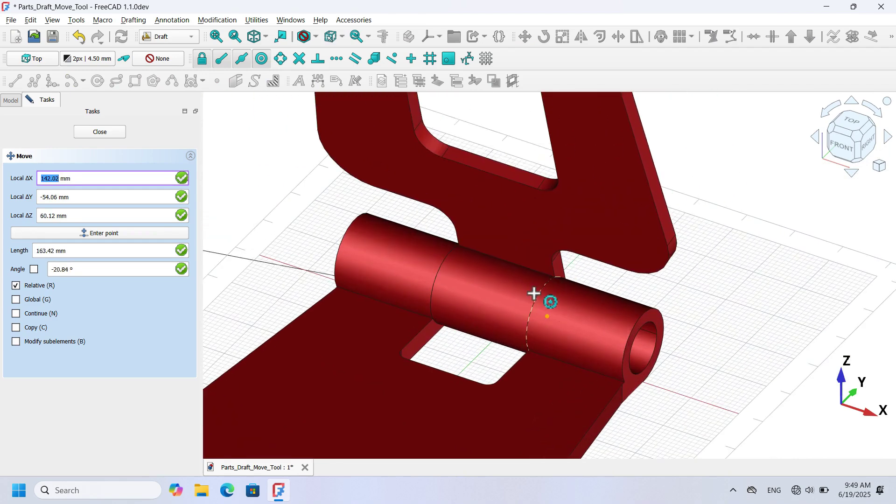
click(533, 293)
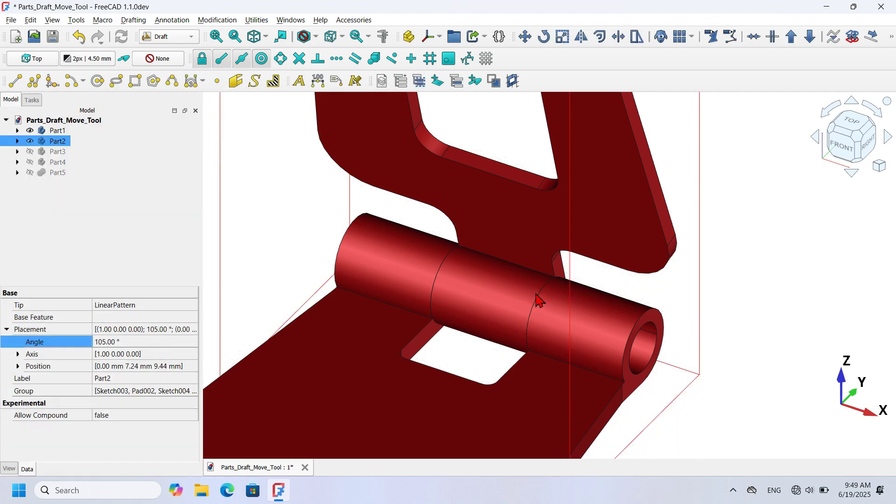
scroll(615, 321, down, 3)
scroll(615, 321, down, 3)
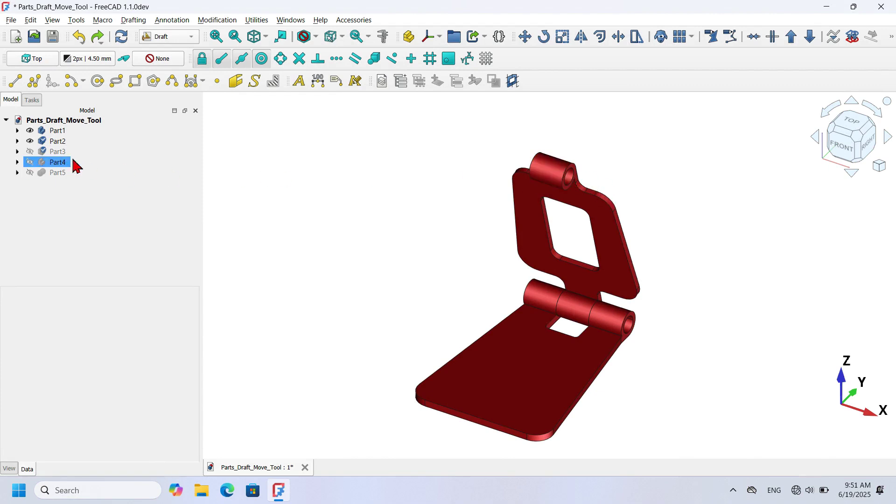
Show Part3 alongside Part1 and Part2.
click(58, 152)
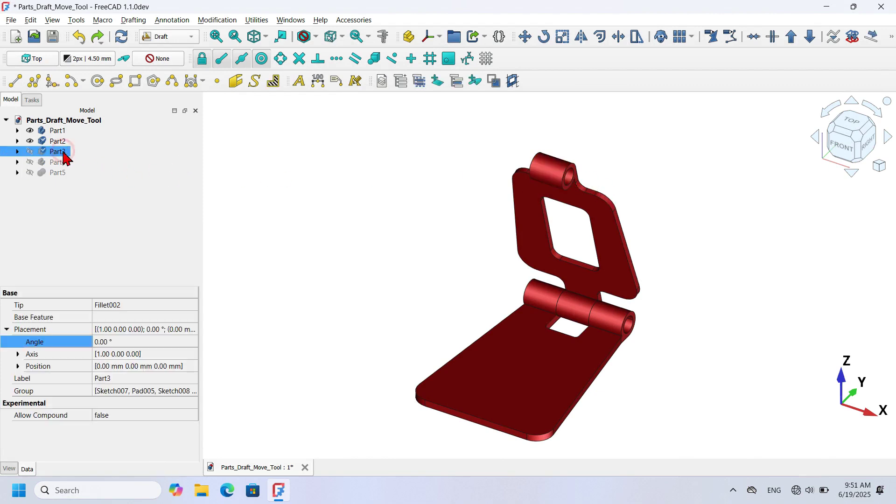
key(space)
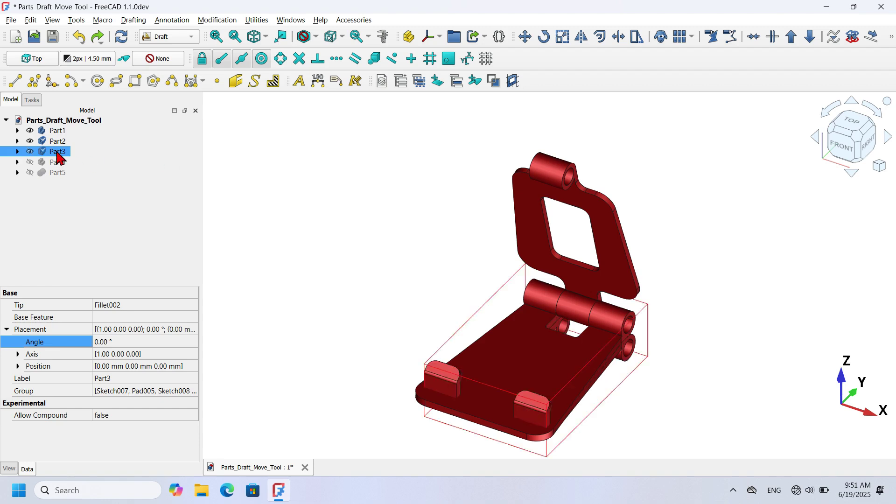
Move Part3 clear of Part1 and Part2, to about x −140 mm, y 69 mm and z −4 mm.
click(525, 37)
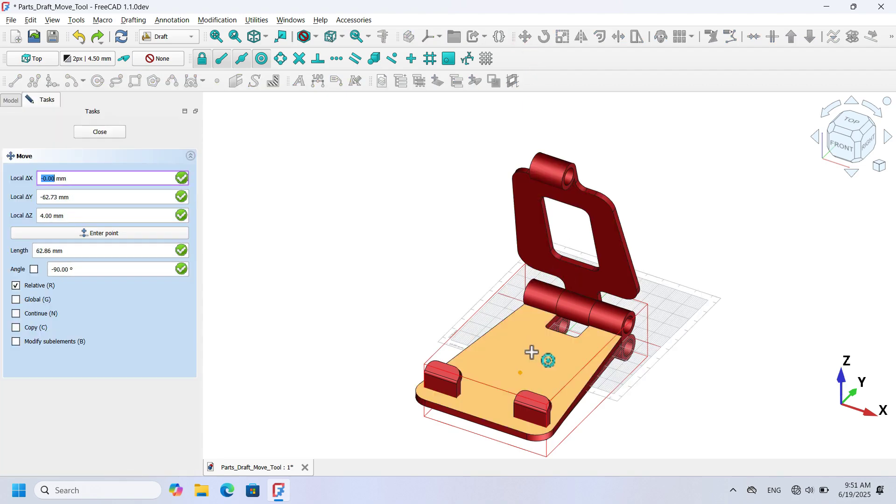
click(532, 355)
click(360, 238)
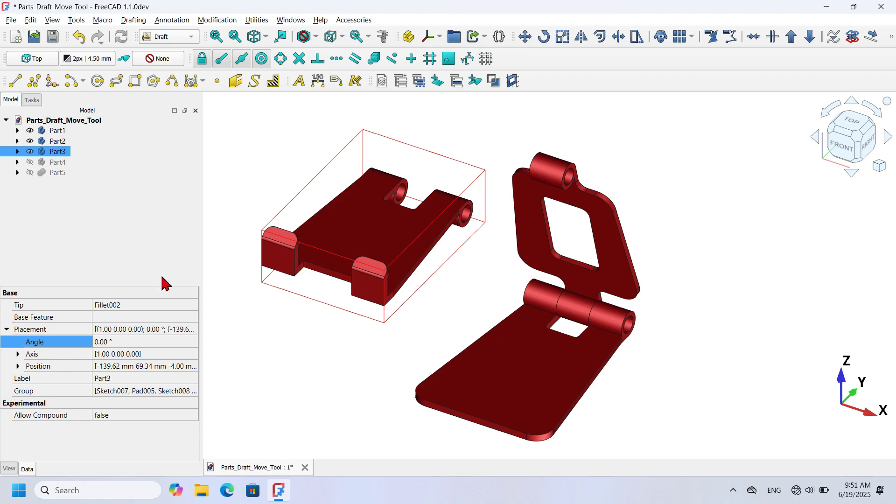
Set Part3's placement angle to 45°.
click(136, 345)
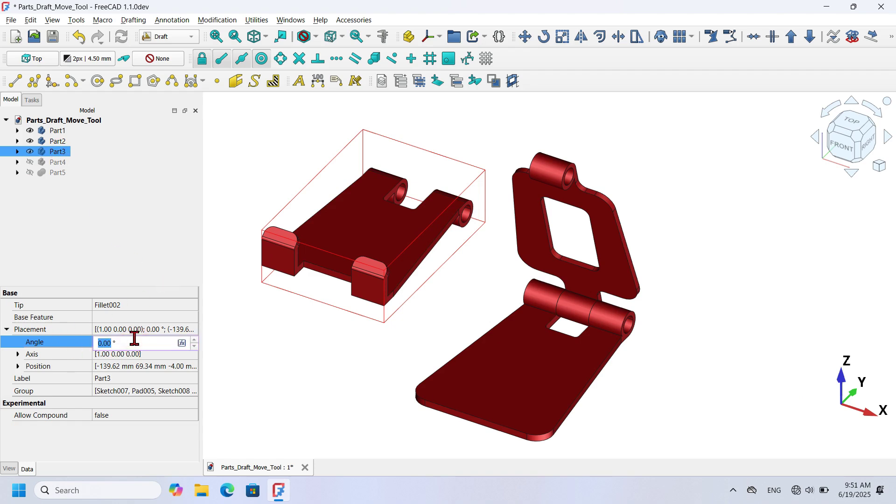
text(45)
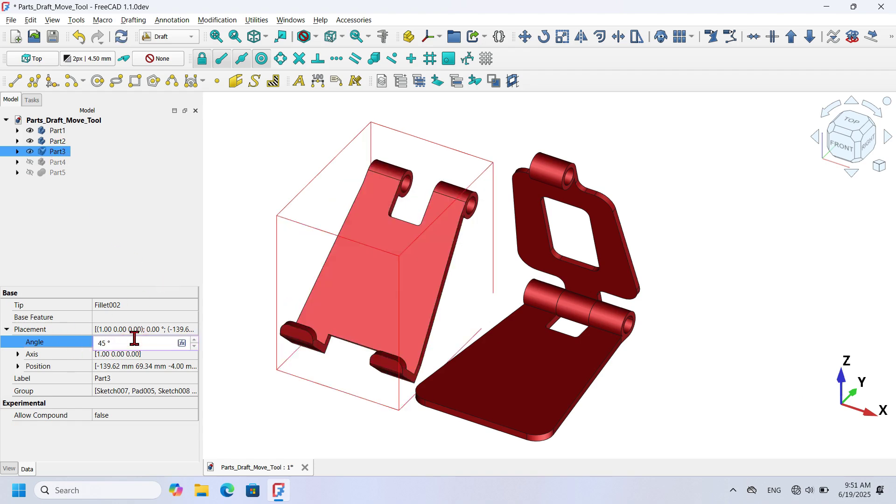
key(Return)
Move Part3 by the centre of its first hinge barrel's inner-side circle onto the matching edge centre of Part2's upper barrel.
click(58, 154)
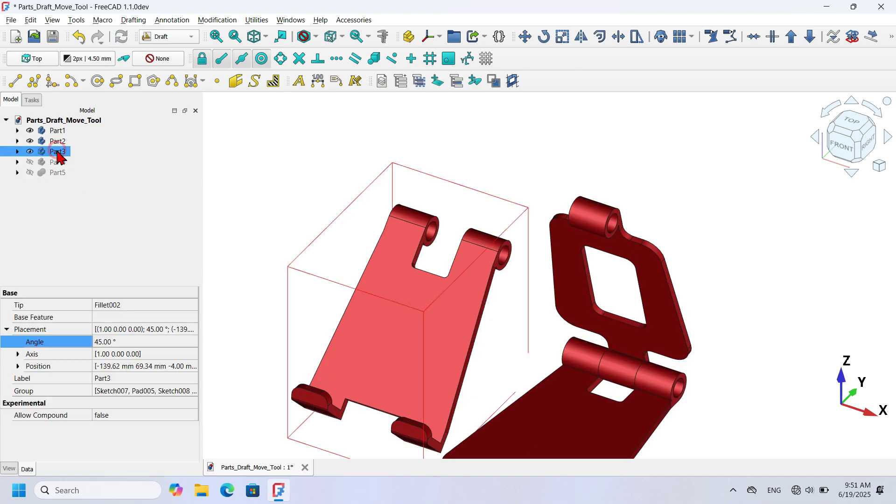
click(526, 38)
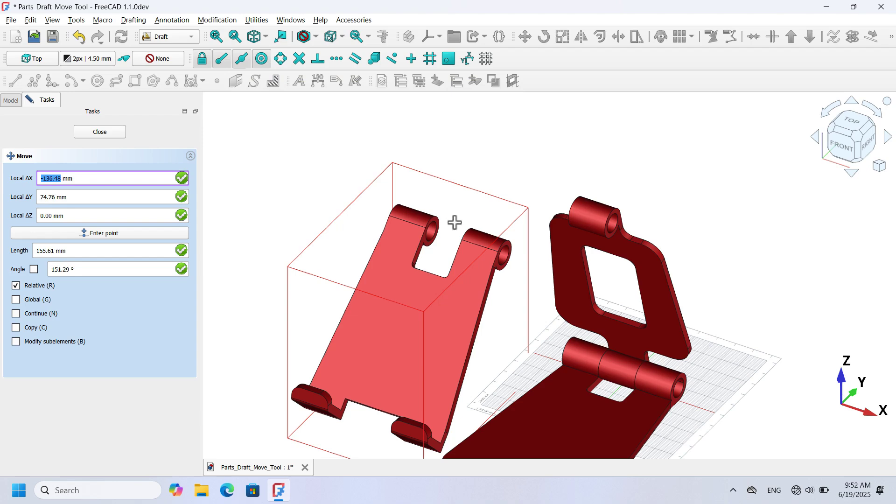
scroll(455, 223, up, 5)
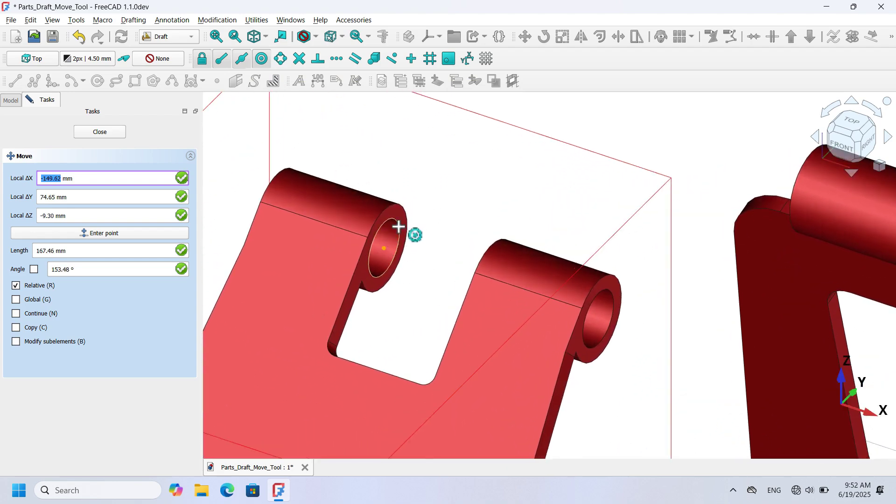
click(398, 227)
scroll(376, 184, down, 5)
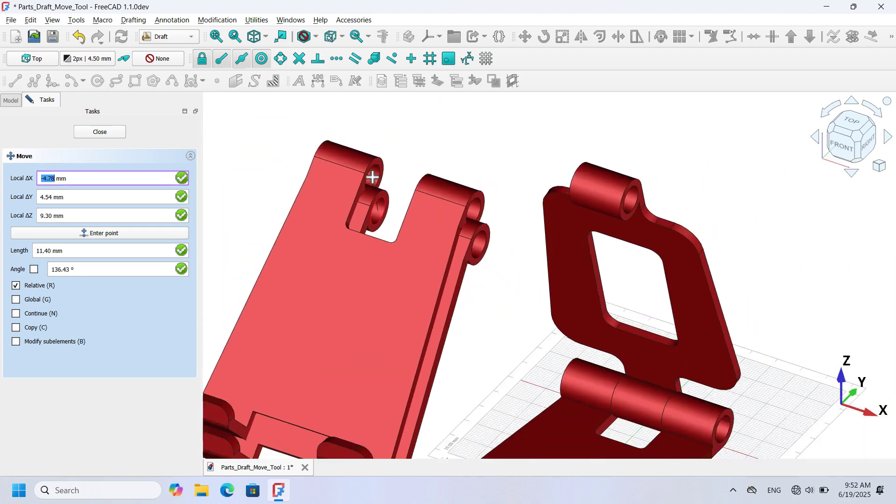
scroll(541, 143, up, 5)
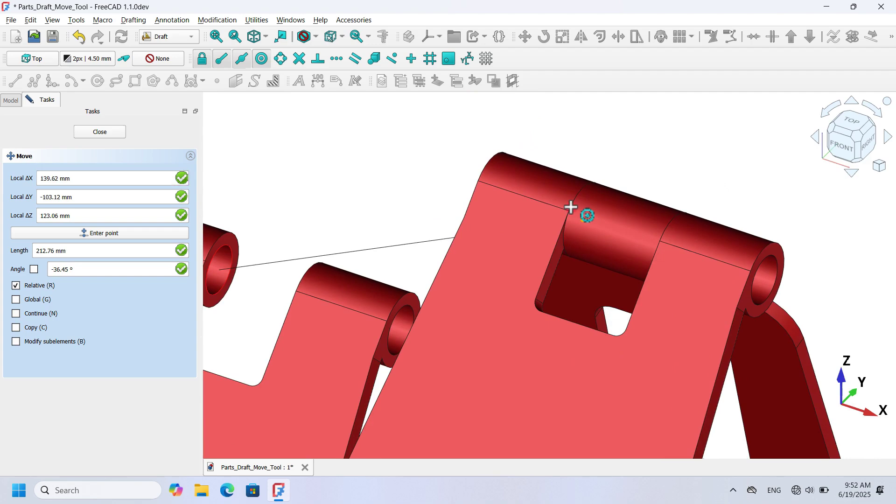
click(570, 206)
scroll(580, 205, down, 5)
mouse_move(694, 191)
middle_down()
mouse_move(709, 196)
mouse_move(564, 194)
mouse_move(698, 199)
middle_up()
key(0)
scroll(656, 203, up, 5)
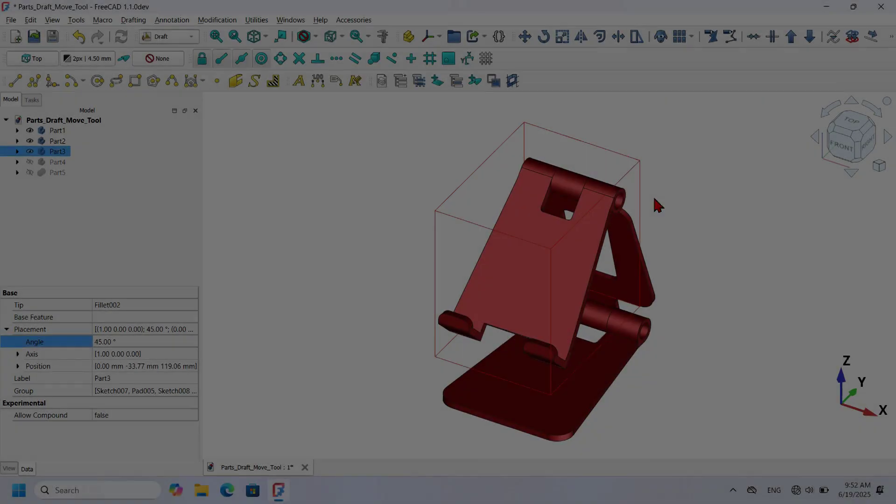
Show Part4 together with the three assembled parts.
click(676, 240)
middle_drag(385, 294, 560, 321)
key(0)
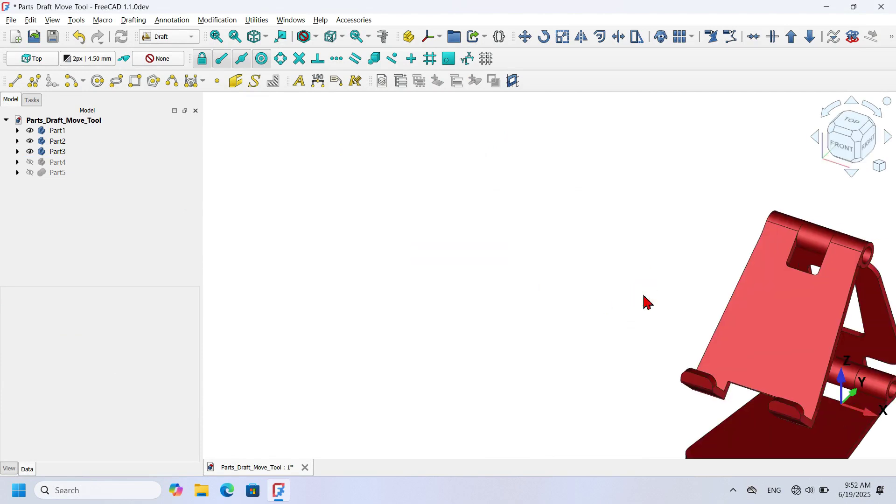
click(57, 162)
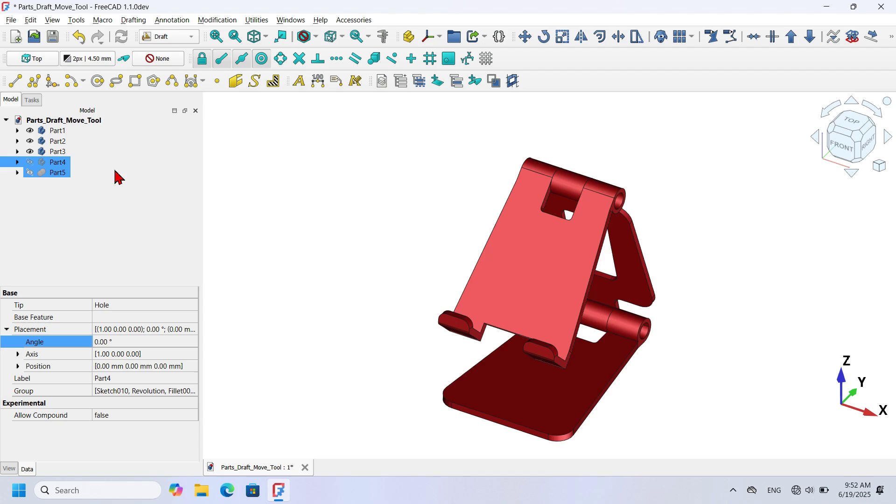
key(space)
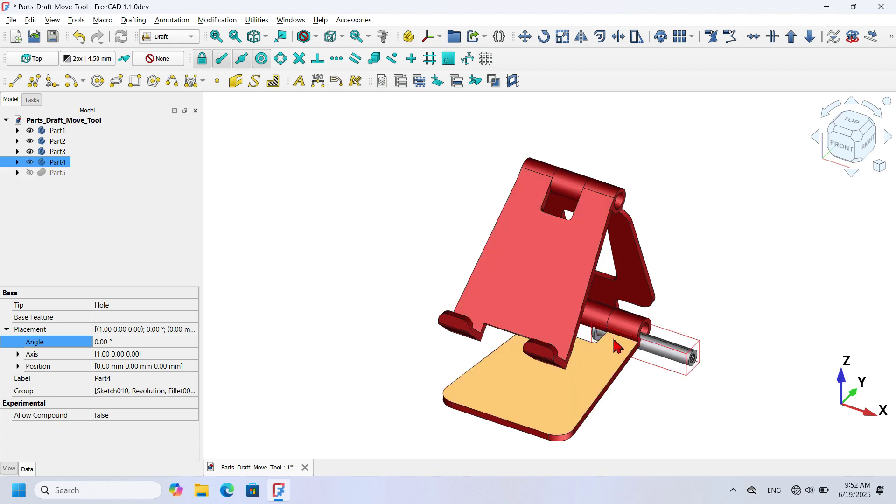
Move the Part4 pin clear of the stand, to about x −153 mm, y 12 mm and z 0 mm.
scroll(615, 354, up, 3)
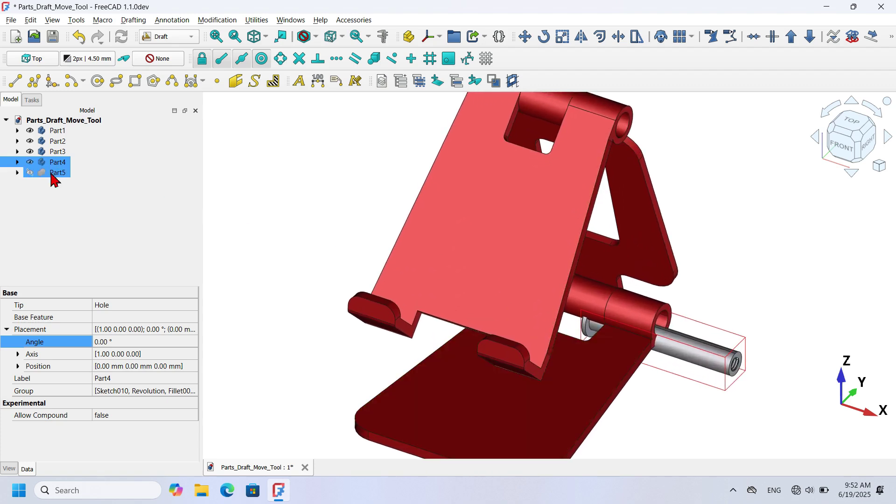
click(526, 37)
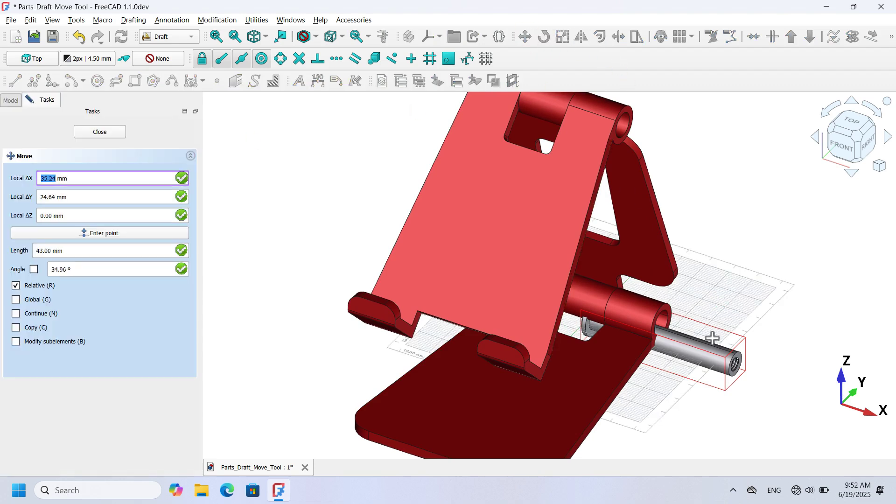
click(710, 353)
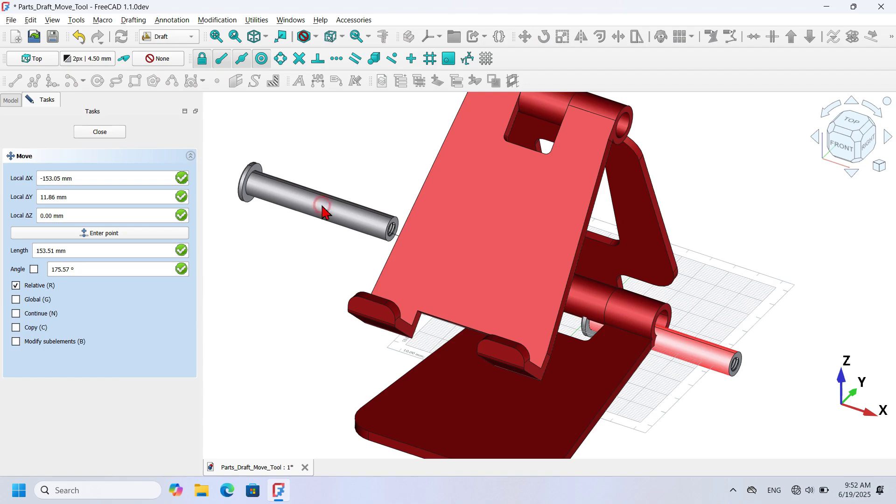
click(321, 204)
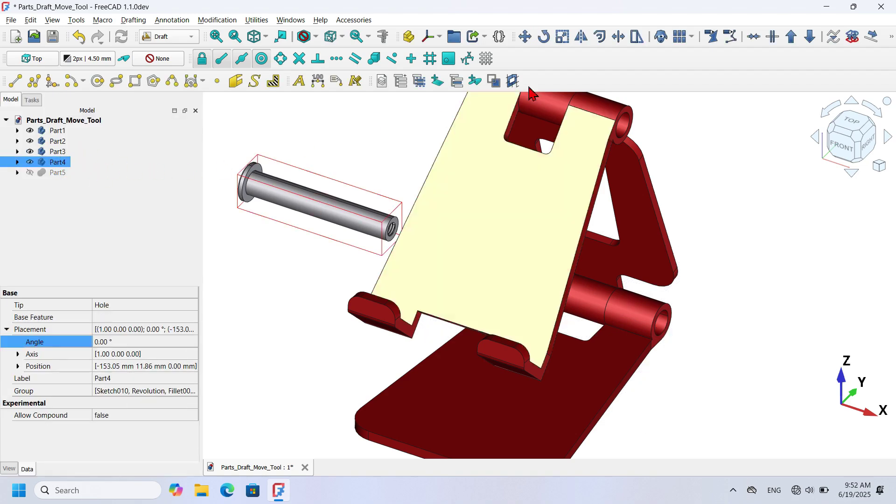
Move Part4 by the circle centre of its head's inner face onto Part1's outer barrel-end centre, seating the pin in the lower hinge.
click(527, 41)
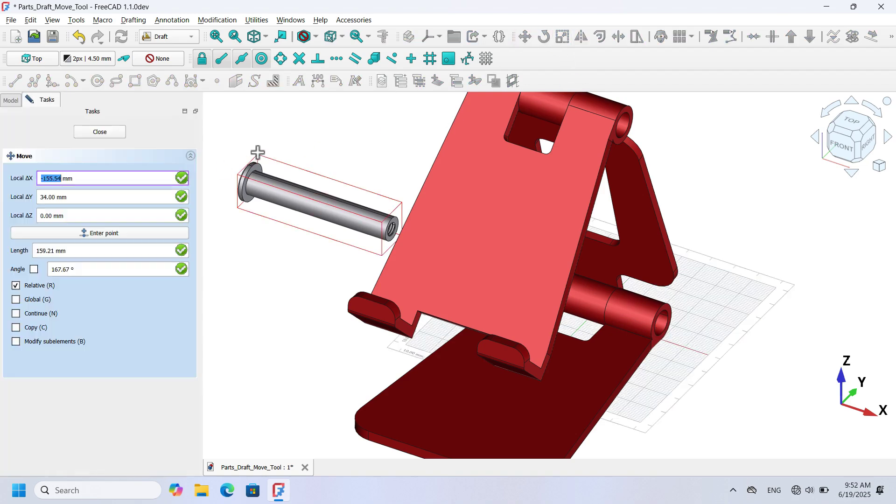
scroll(242, 154, up, 5)
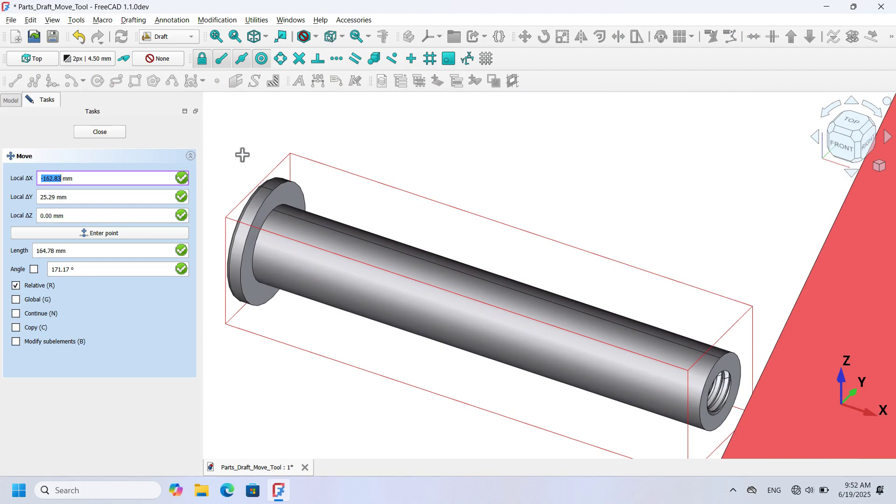
click(281, 184)
scroll(443, 286, down, 4)
scroll(559, 286, down, 3)
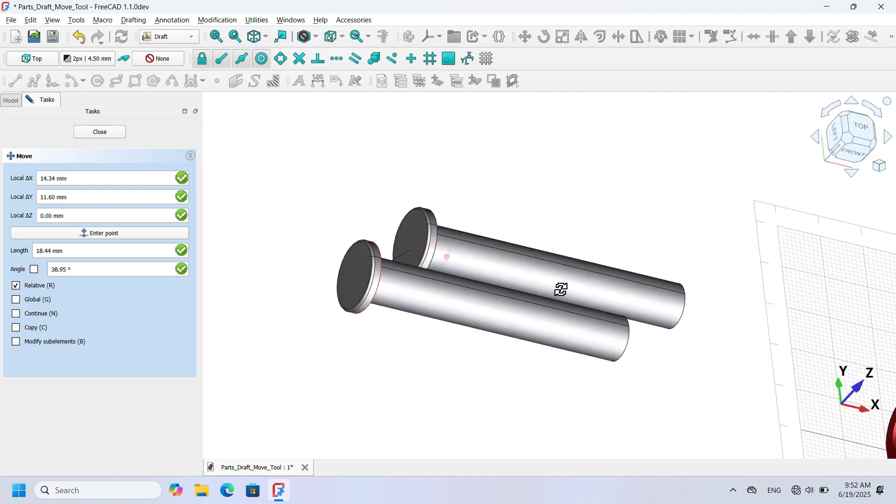
middle_drag(559, 286, 646, 304)
scroll(749, 363, up, 2)
scroll(749, 364, up, 2)
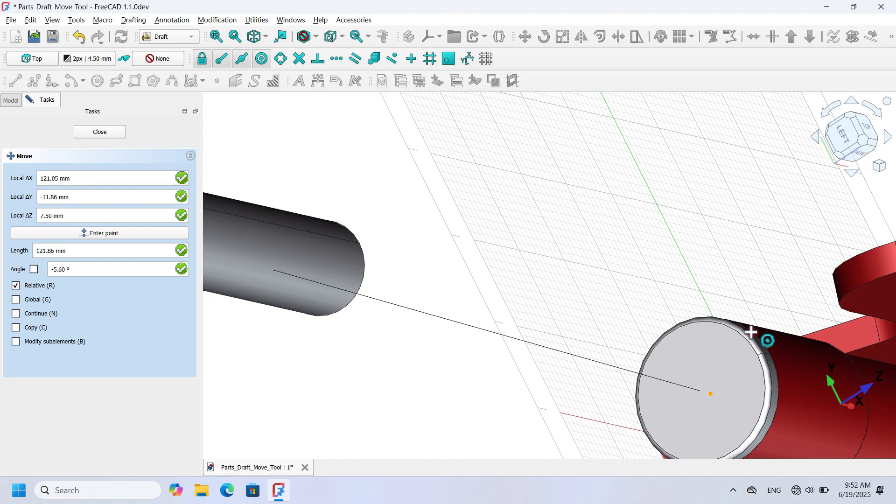
click(754, 339)
key(2)
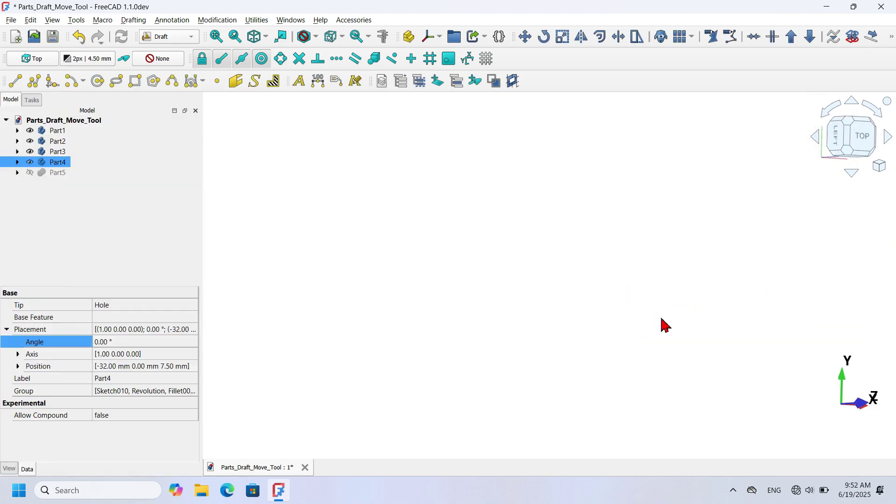
key(0)
scroll(630, 325, up, 3)
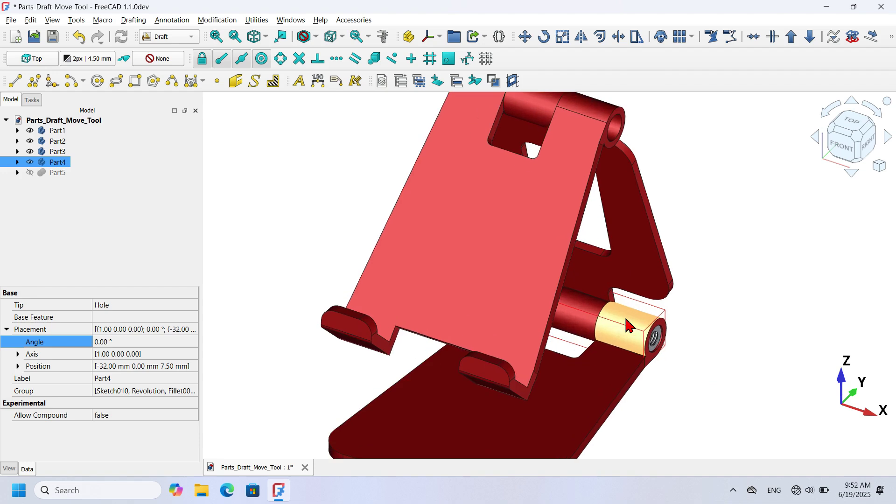
Show Part5 together with the assembled stand and pin.
click(279, 204)
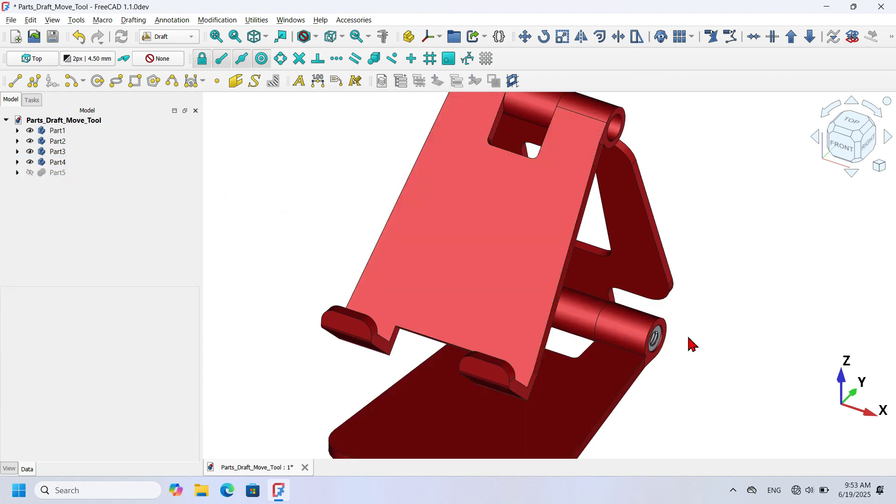
click(108, 174)
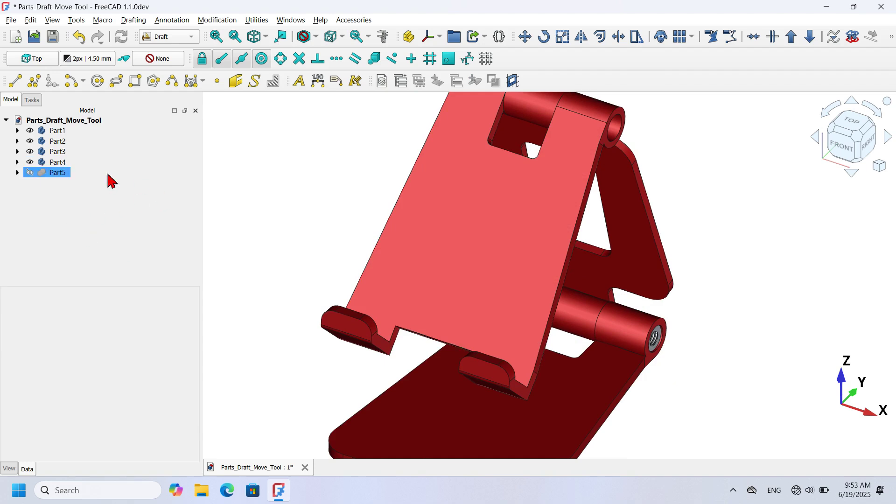
click(70, 173)
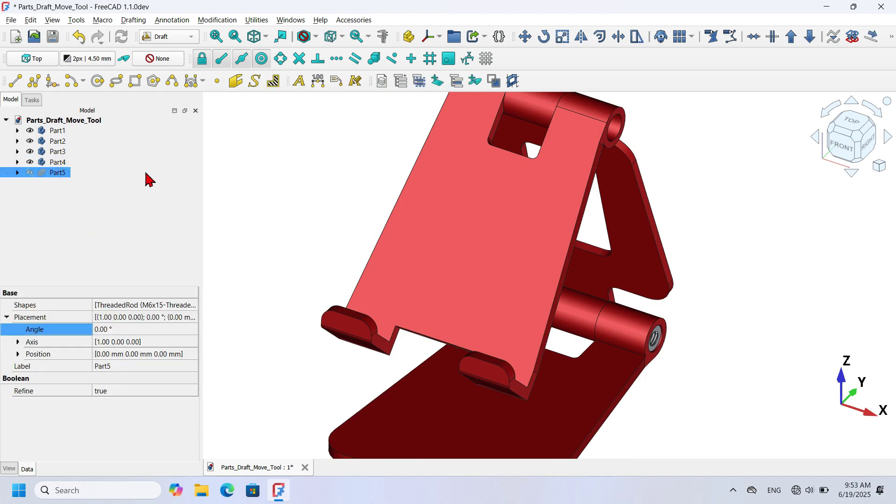
key(space)
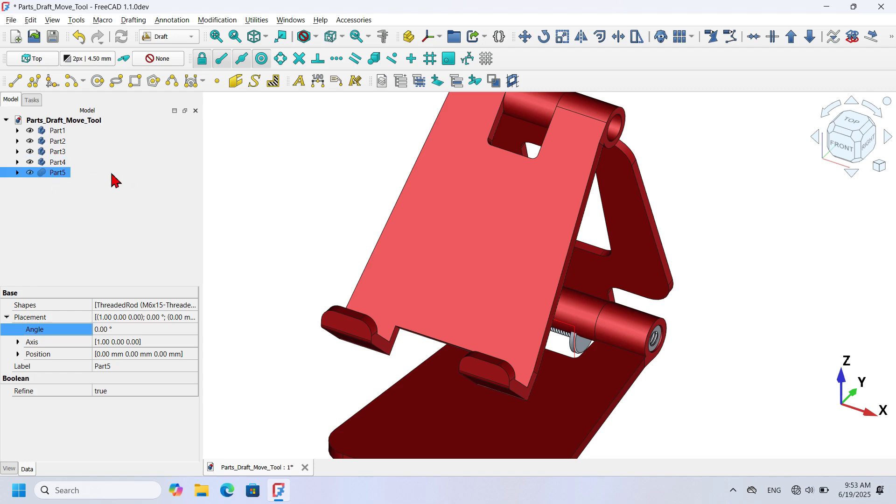
Move the Part5 screw clear of the stand, to about x 78 mm, y 25 mm and z 0 mm.
click(526, 37)
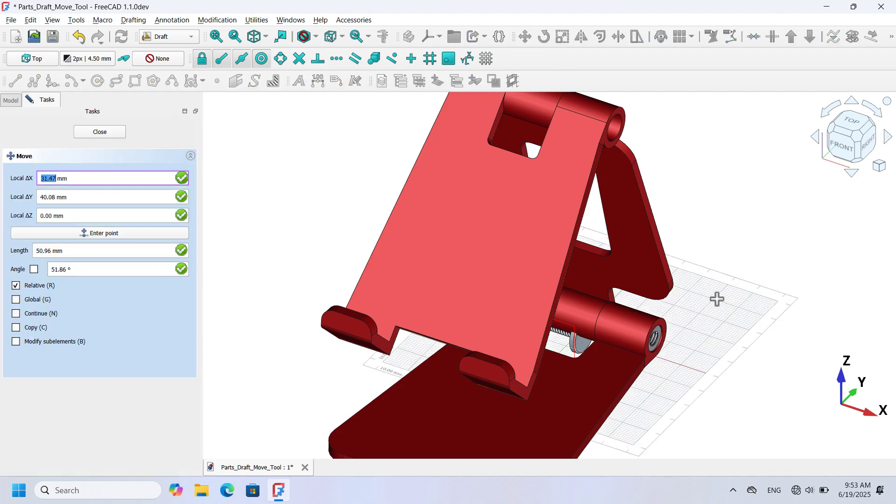
click(579, 342)
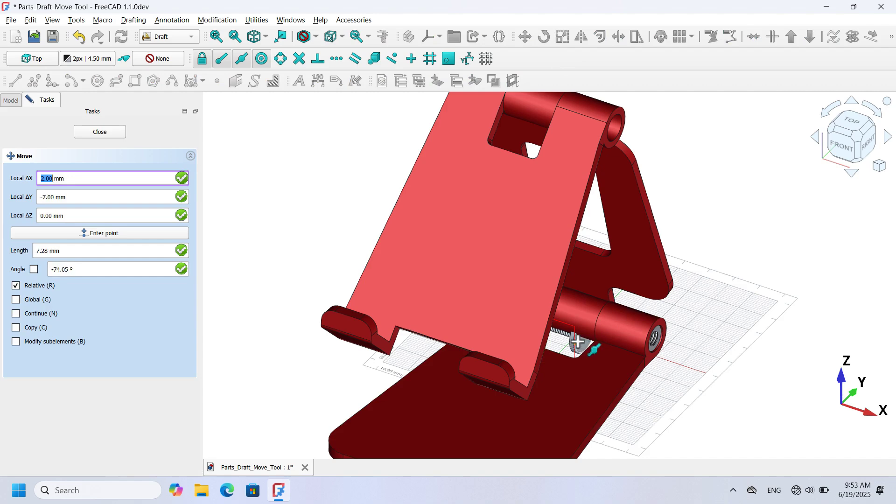
click(819, 359)
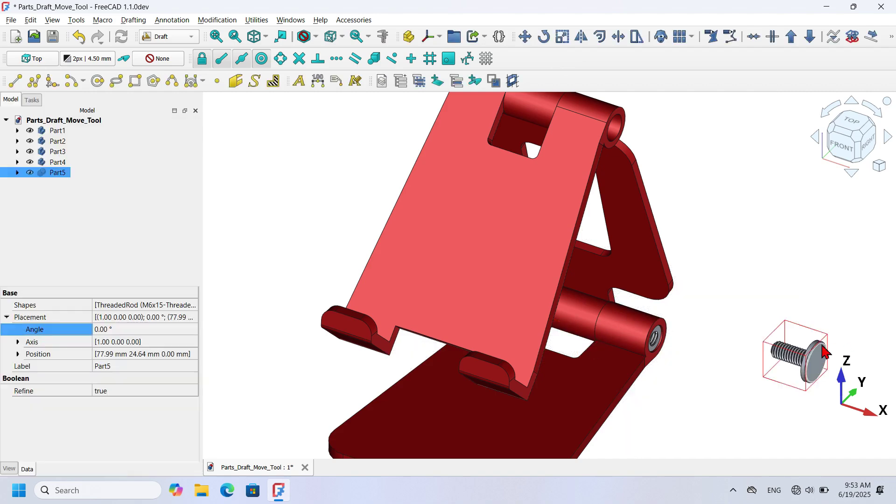
Move Part5 by the circle centre of its head's inner face onto Part1's outer barrel-end centre, seating the screw in the lower hinge.
scroll(846, 353, up, 5)
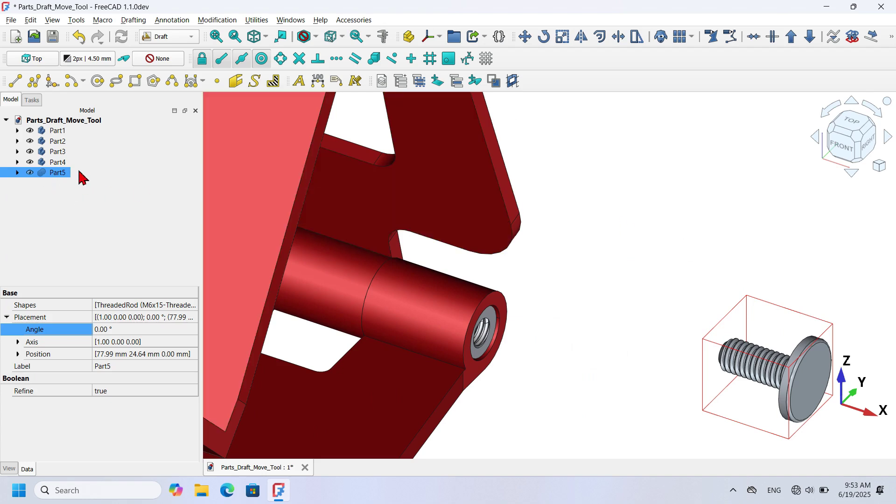
click(525, 37)
scroll(812, 336, up, 2)
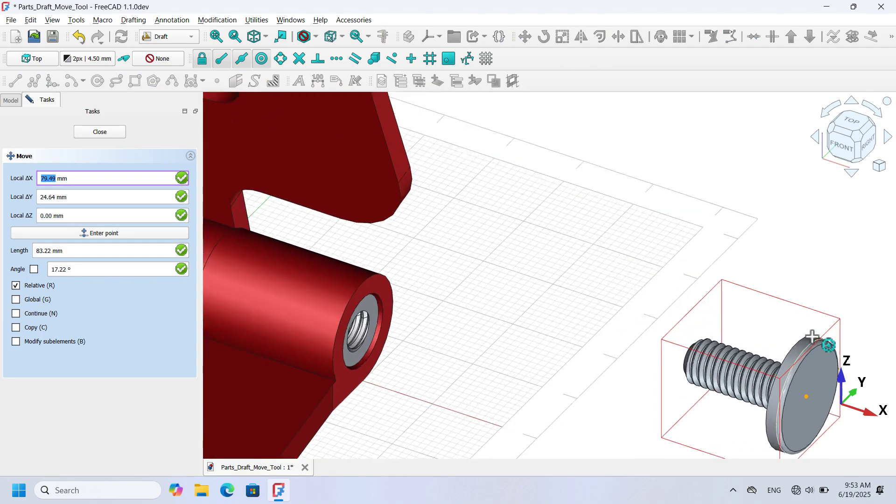
scroll(812, 336, up, 2)
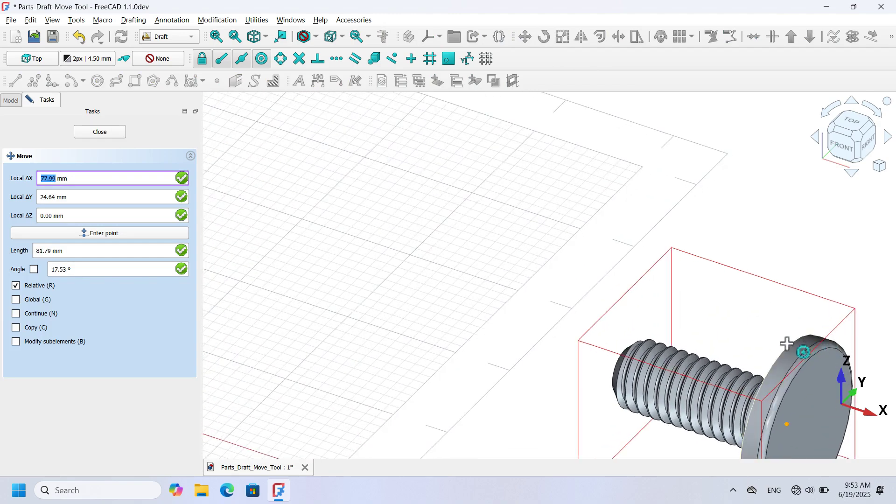
scroll(803, 290, down, 5)
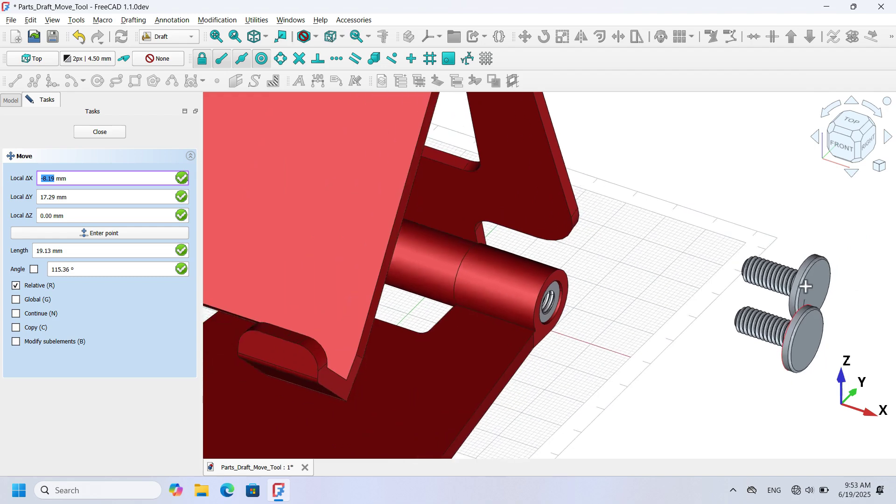
scroll(559, 292, up, 3)
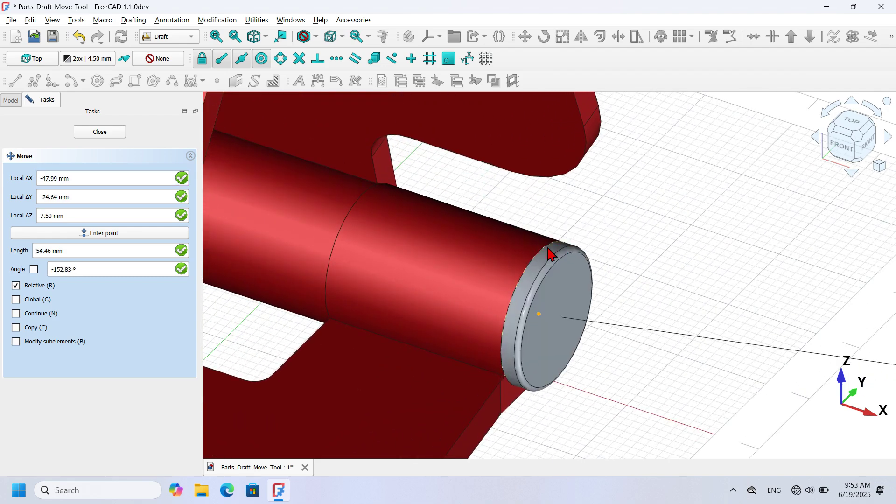
click(538, 314)
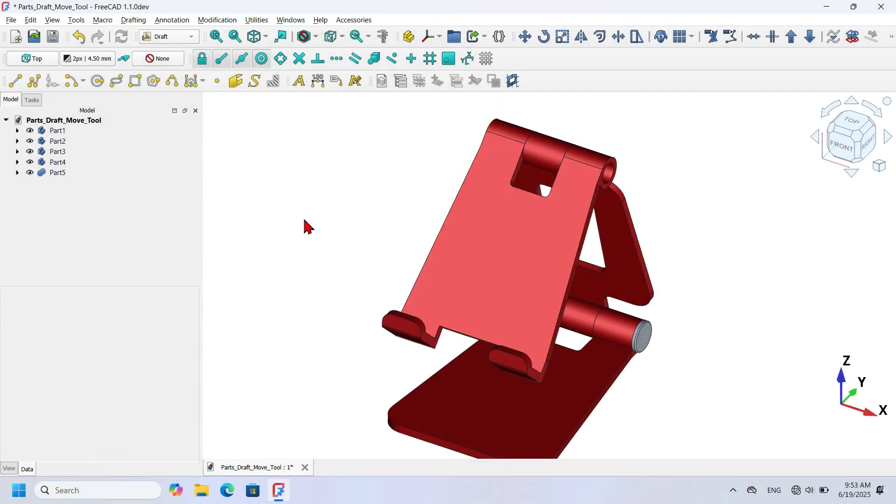
Create a new Part container and add clones of Part4 and Part5 inside it.
click(68, 172)
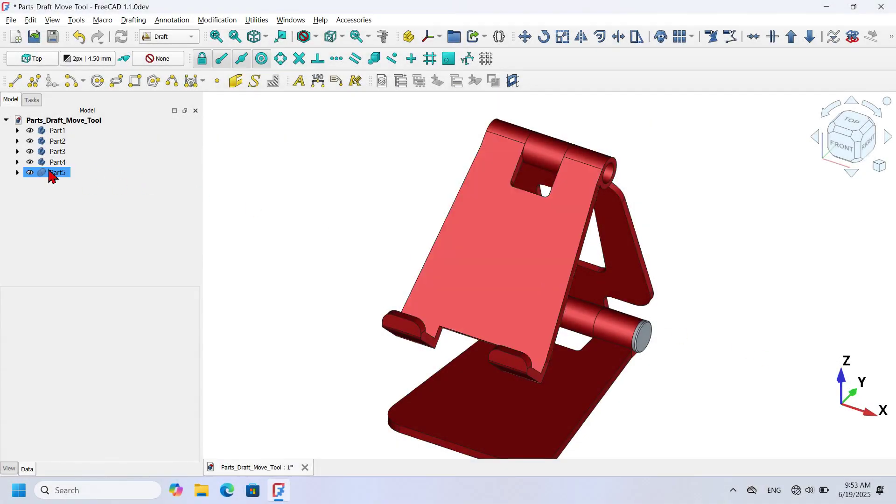
click(379, 186)
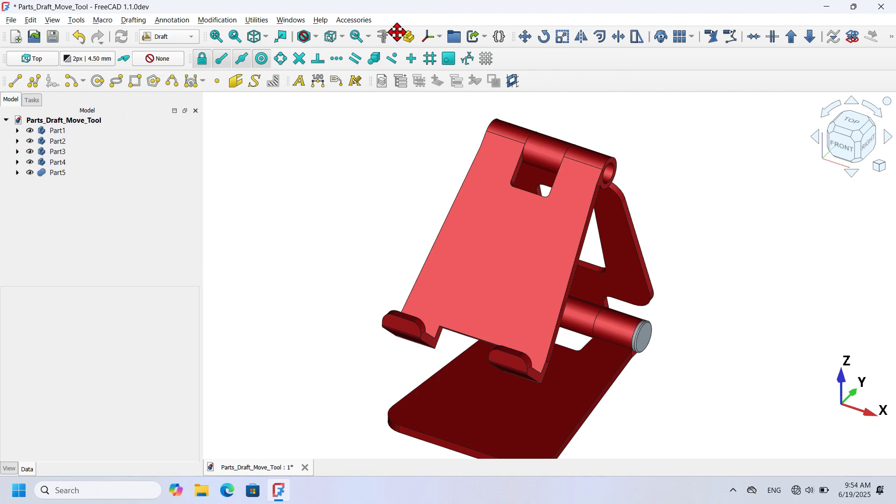
click(410, 39)
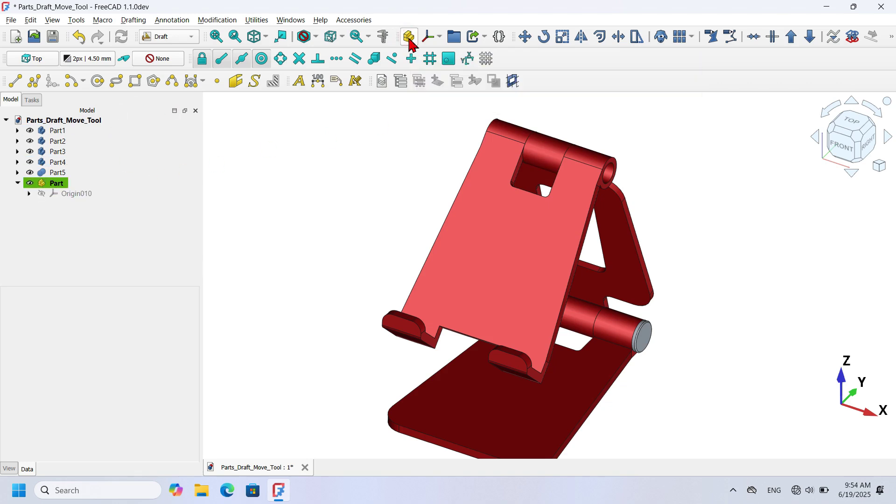
click(57, 162)
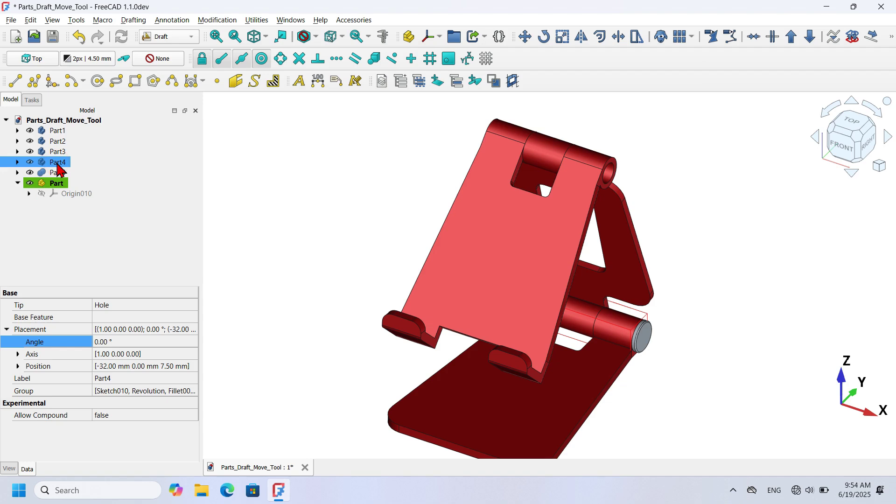
ctrl+click(61, 174)
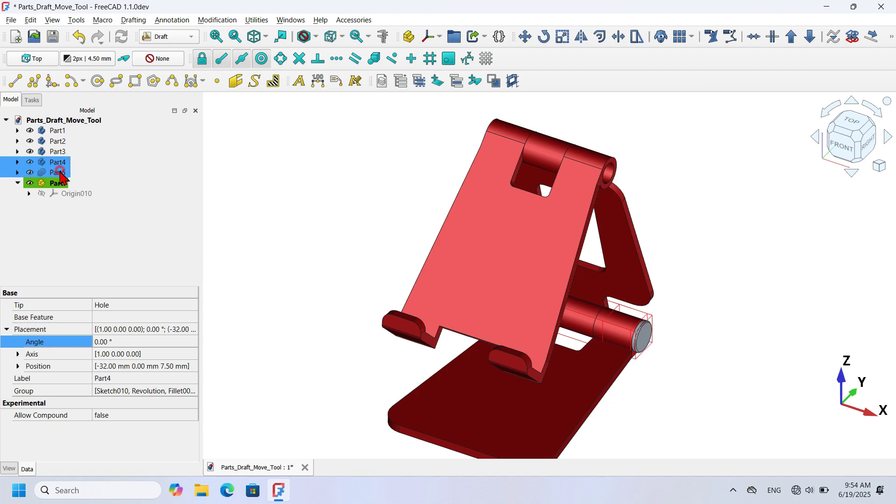
click(661, 37)
mouse_move(60, 206)
mouse_down()
mouse_move(155, 197)
mouse_move(114, 181)
mouse_up()
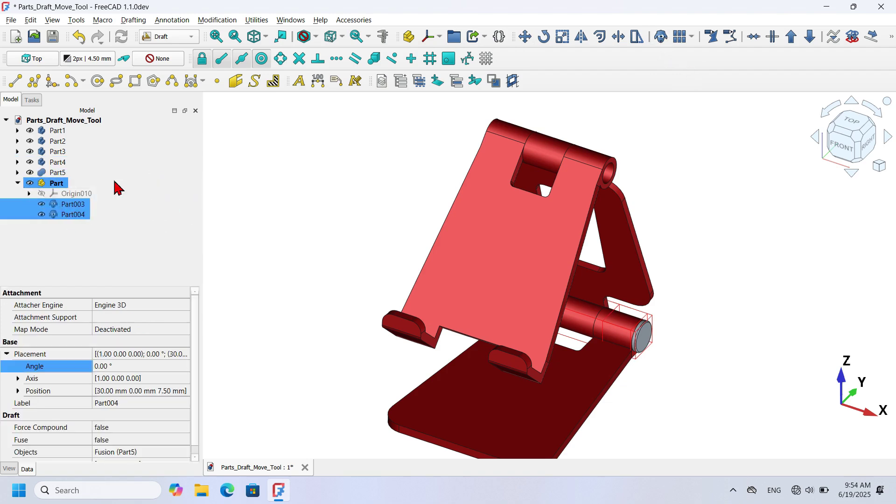
Move the Part container with the cloned pin and screw from the lower hinge's outer barrel-end centre to the upper hinge's matching centre.
click(345, 183)
click(67, 183)
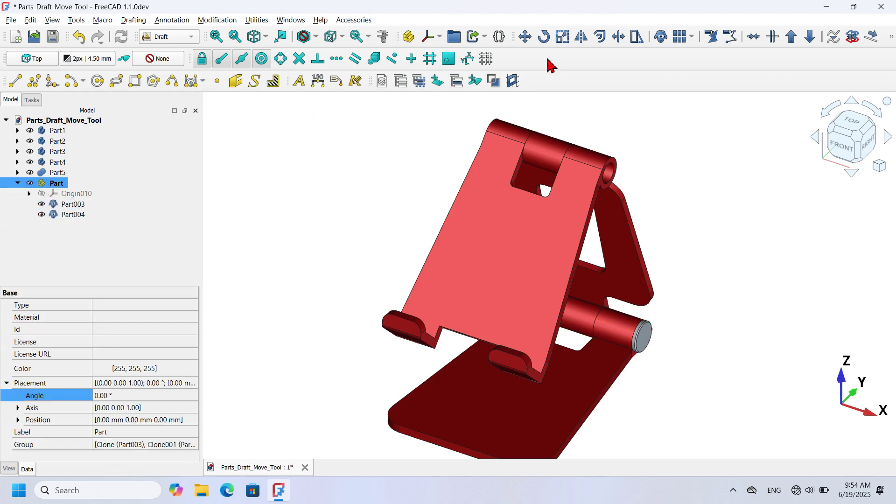
click(525, 37)
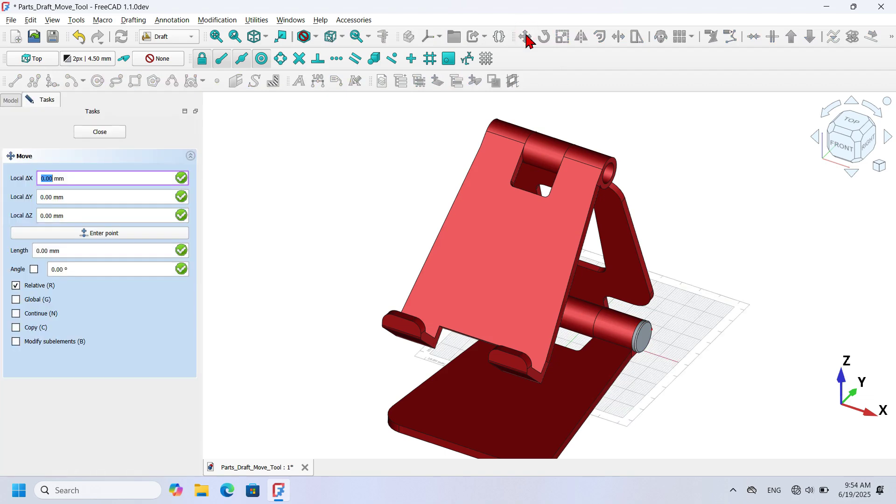
scroll(653, 342, up, 5)
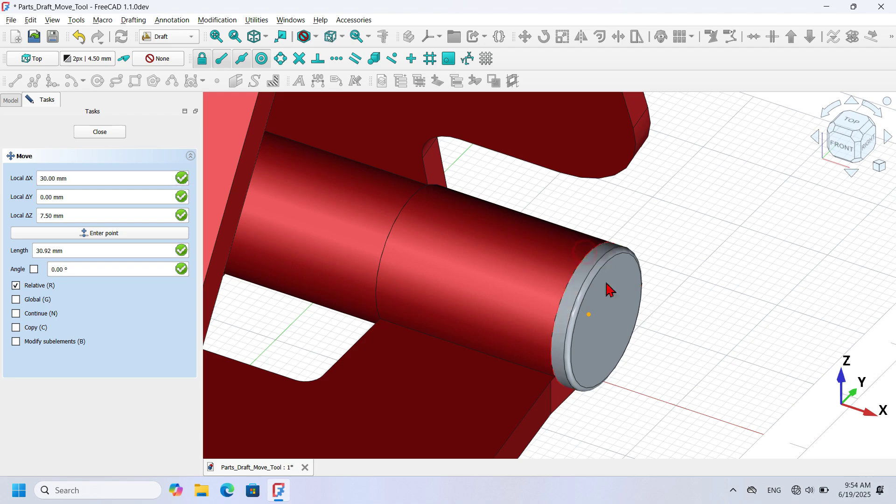
scroll(625, 271, down, 10)
scroll(628, 268, up, 10)
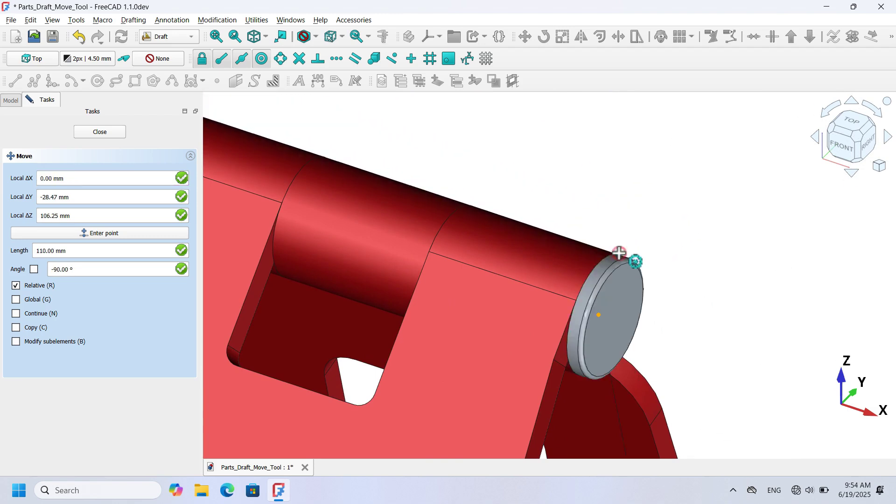
click(619, 252)
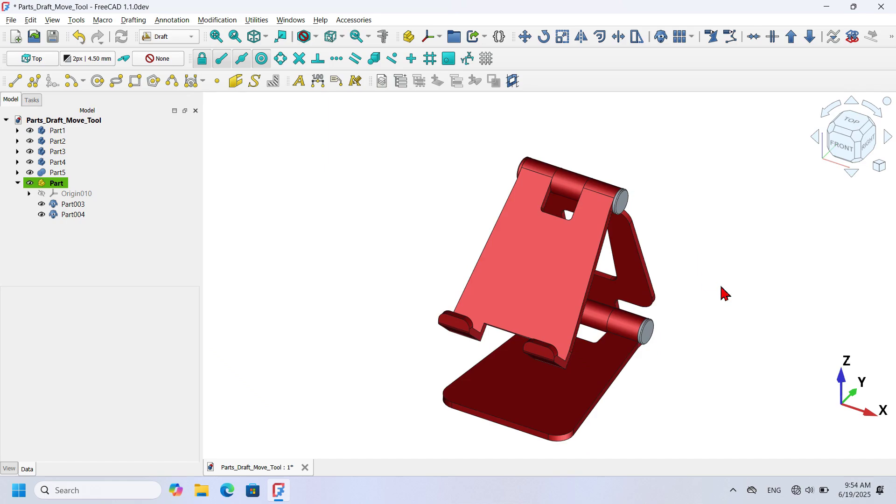
middle_drag(720, 292, 805, 296)
mouse_move(694, 362)
middle_down()
mouse_move(566, 339)
mouse_move(714, 379)
mouse_move(594, 345)
mouse_move(681, 372)
middle_up()
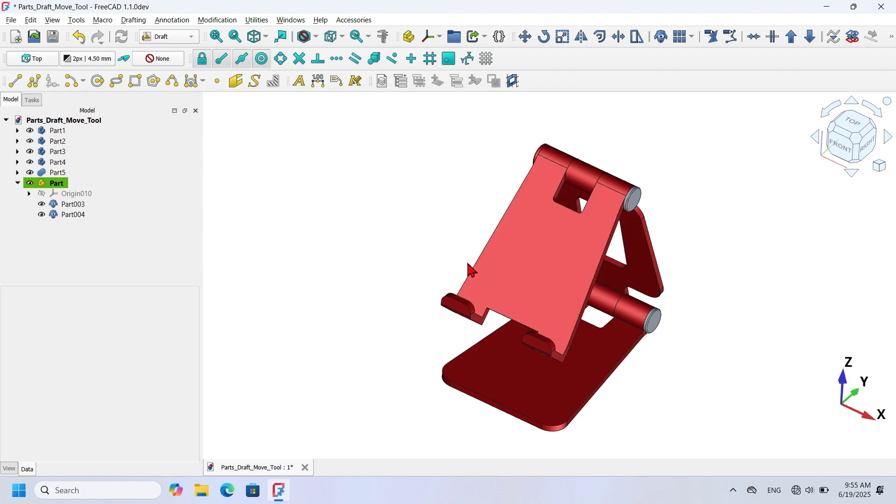
middle_drag(672, 322, 709, 310)
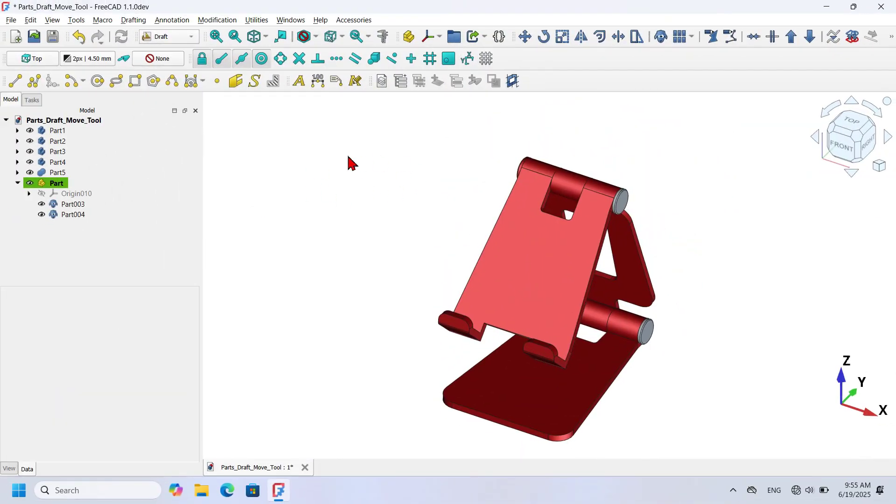
Switch to the Assembly workbench and save the Parts_Draft_Move_Tool document.
click(174, 40)
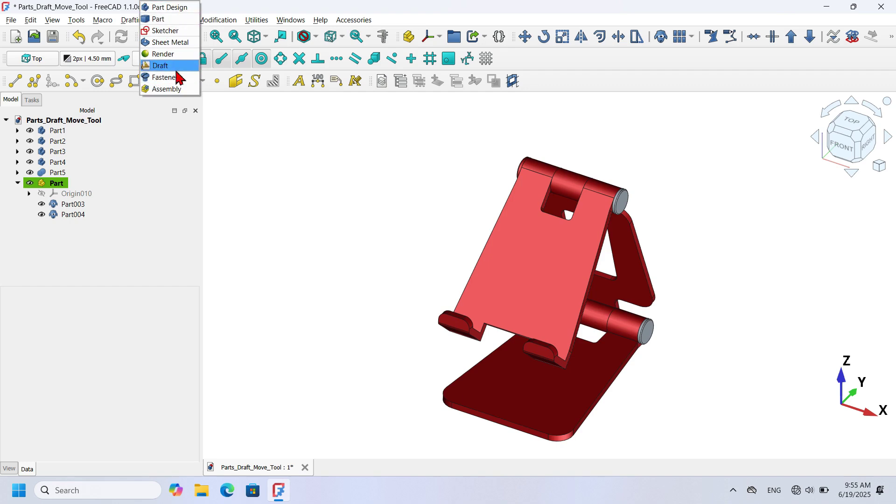
click(179, 88)
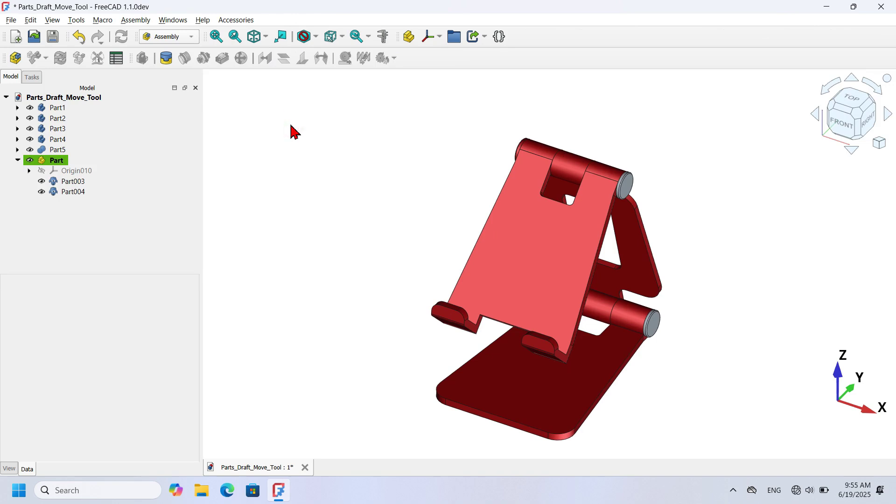
click(52, 35)
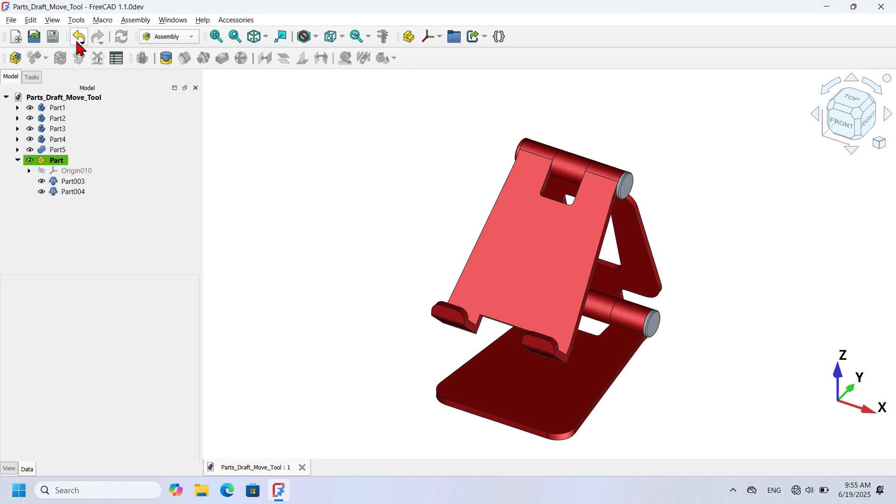
Save the document under the name Parts_Assembly_Workbench.FCStd, replacing the existing file.
click(11, 21)
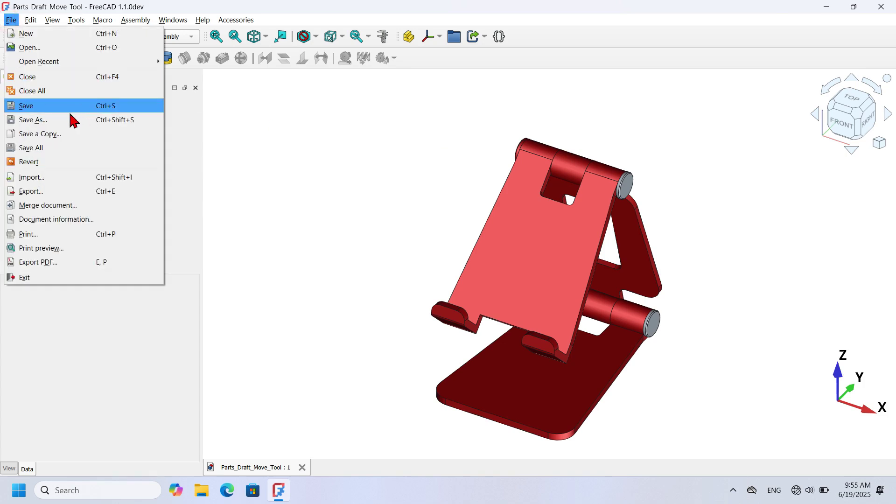
click(94, 123)
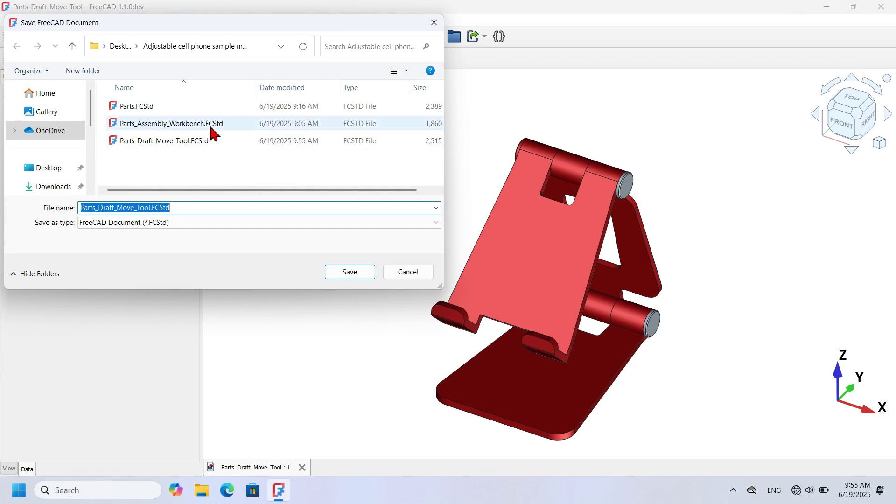
click(293, 123)
click(294, 123)
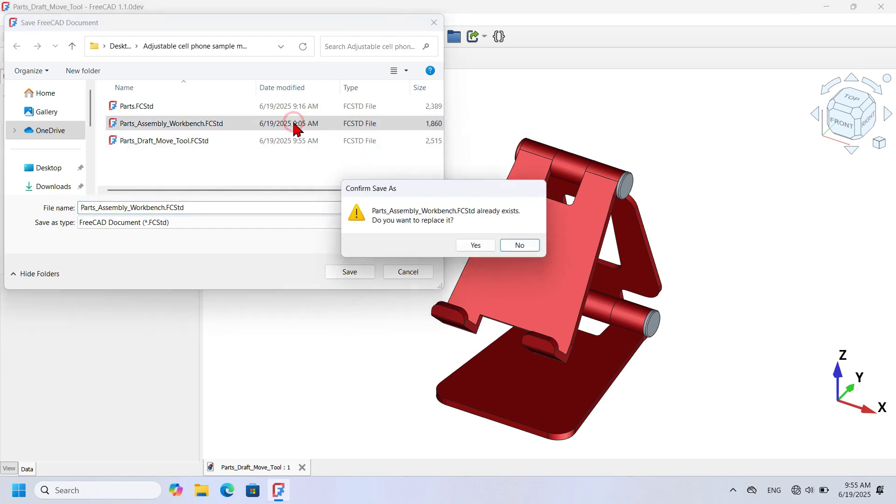
click(475, 245)
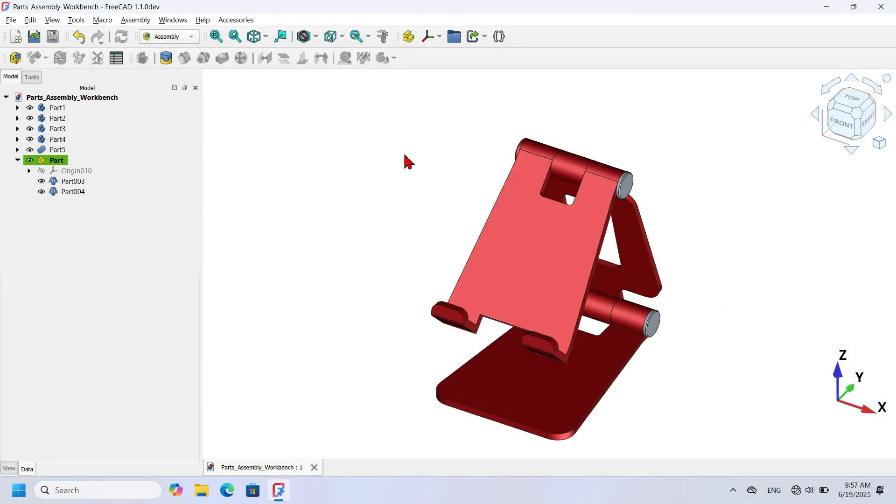
Delete the Part container together with the Part4 and Part5 clones inside it.
click(55, 172)
click(282, 163)
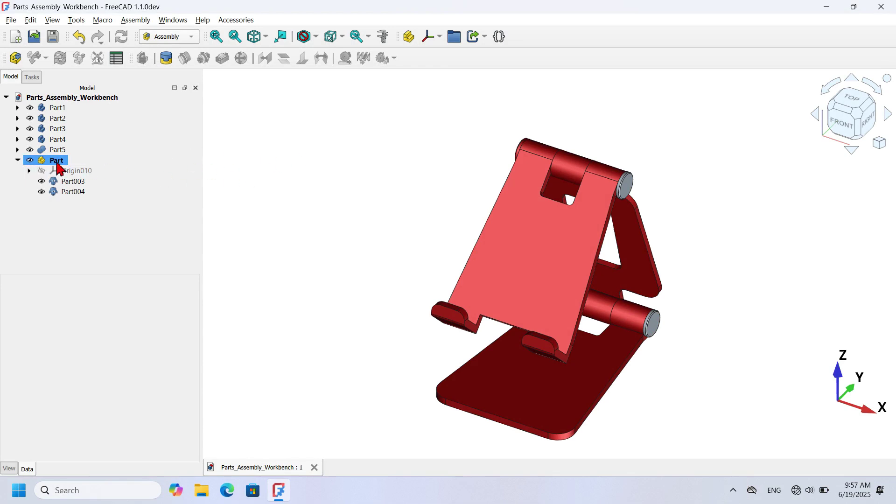
click(54, 161)
key(Delete)
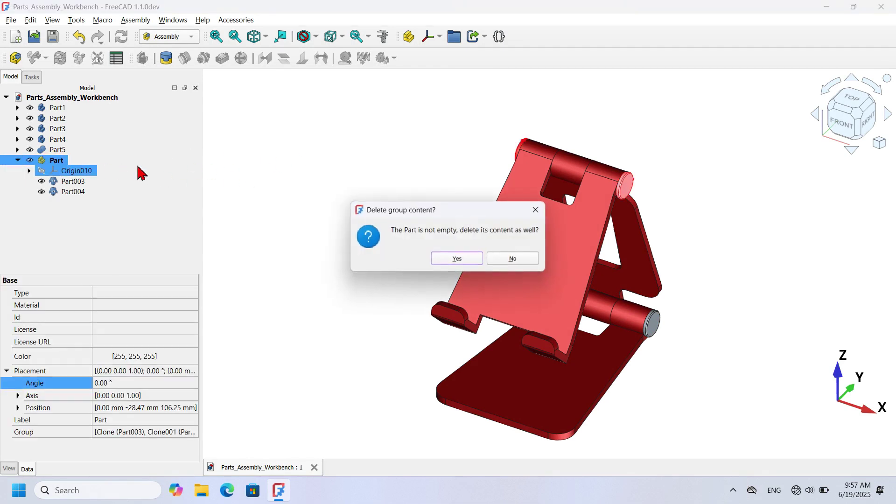
key(Return)
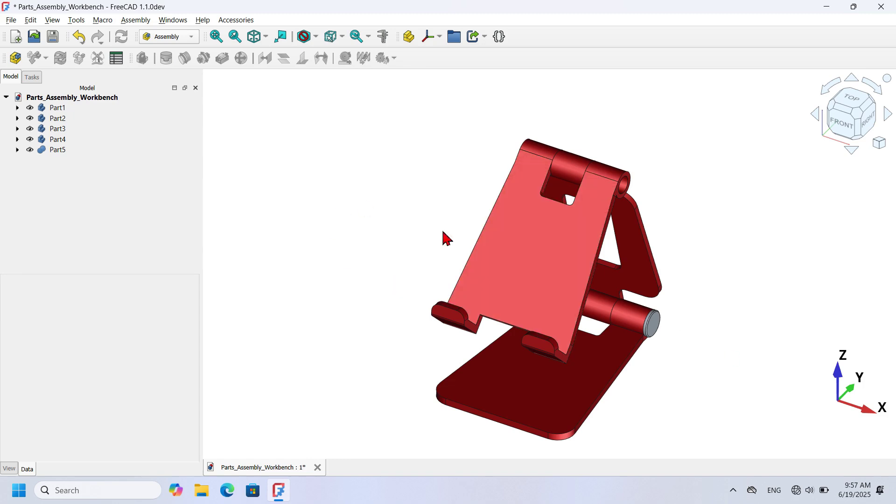
drag(63, 173, 57, 124)
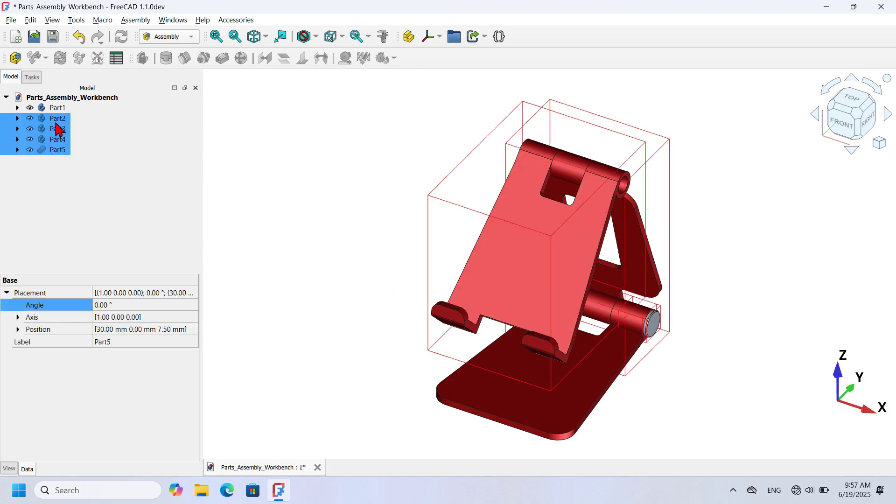
ctrl+click(91, 118)
ctrl+click(108, 139)
click(65, 108)
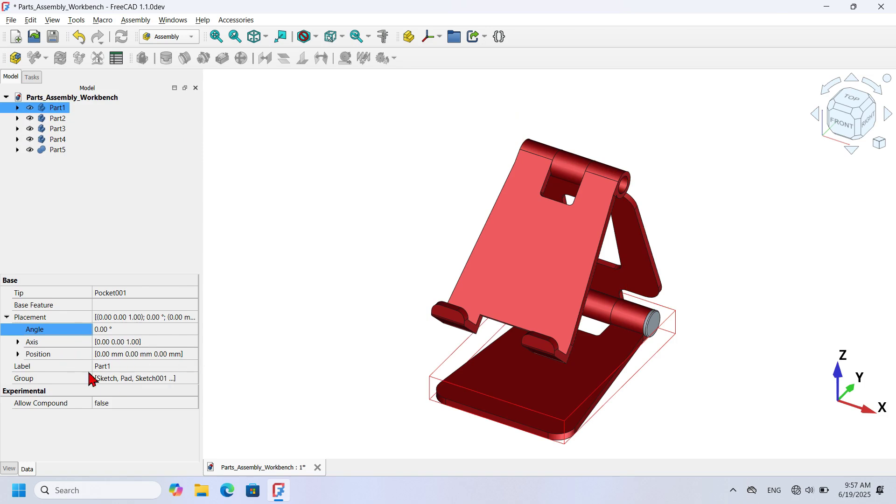
click(321, 210)
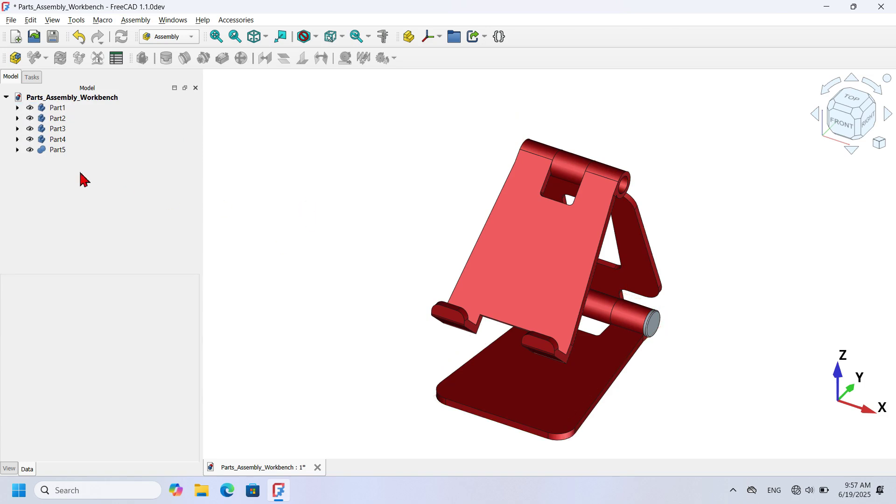
Reset the placement of Part2 through Part5 to an angle of 0° and a position of 0 mm in x, y and z.
drag(66, 168, 55, 127)
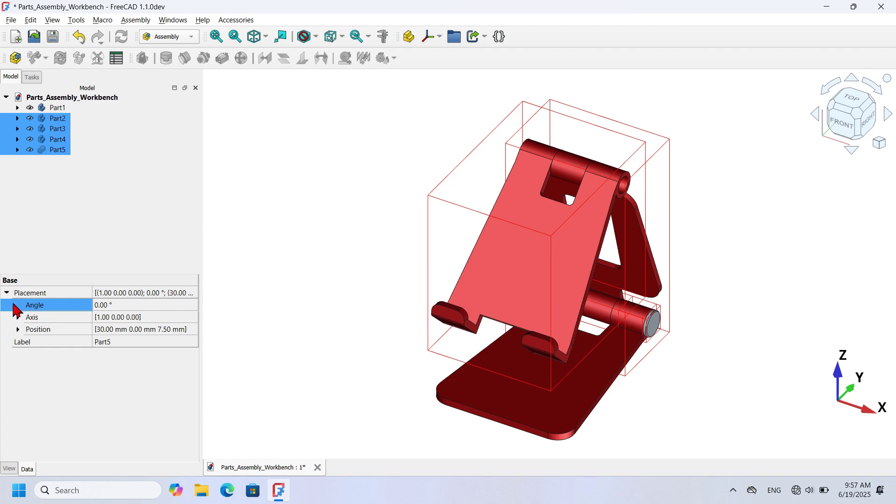
click(131, 304)
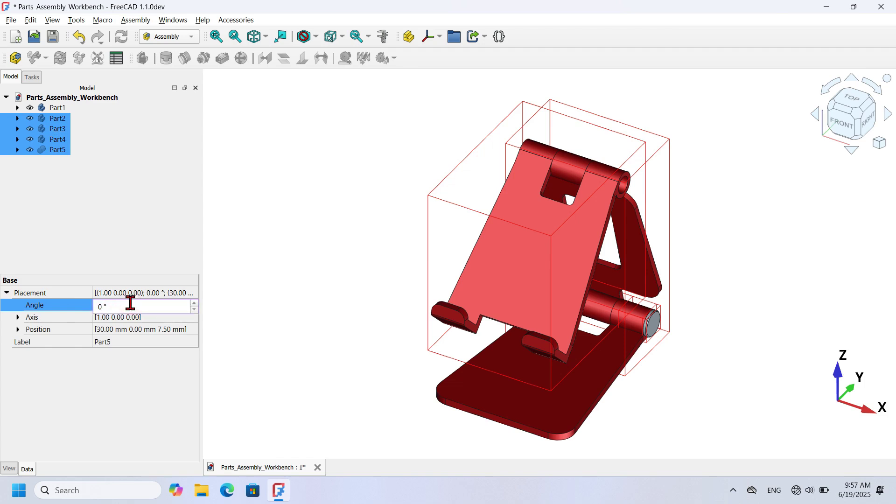
click(17, 329)
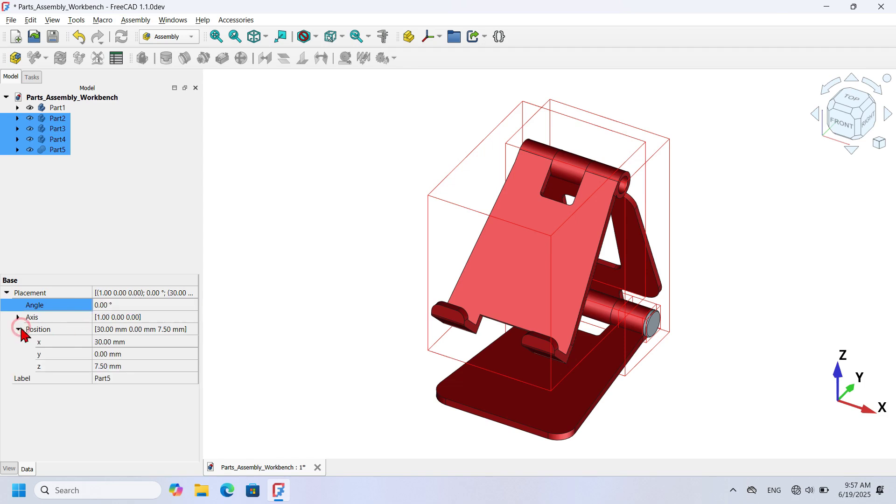
click(156, 341)
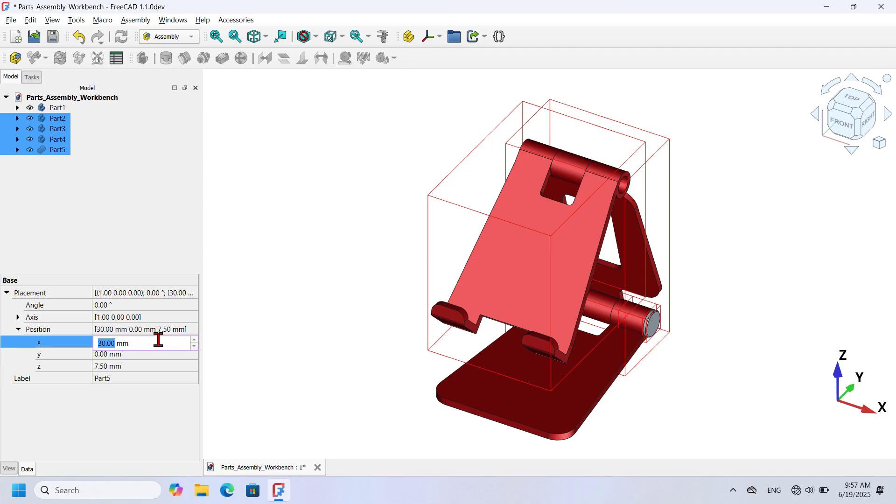
text(0)
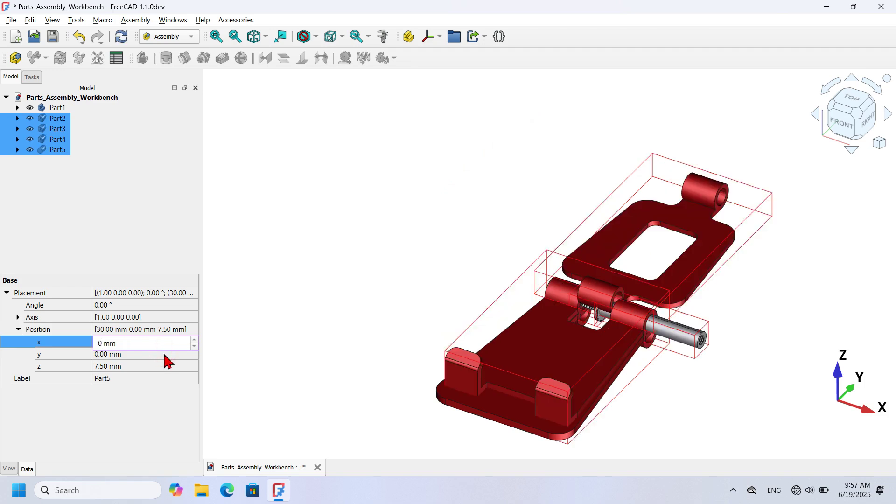
click(164, 354)
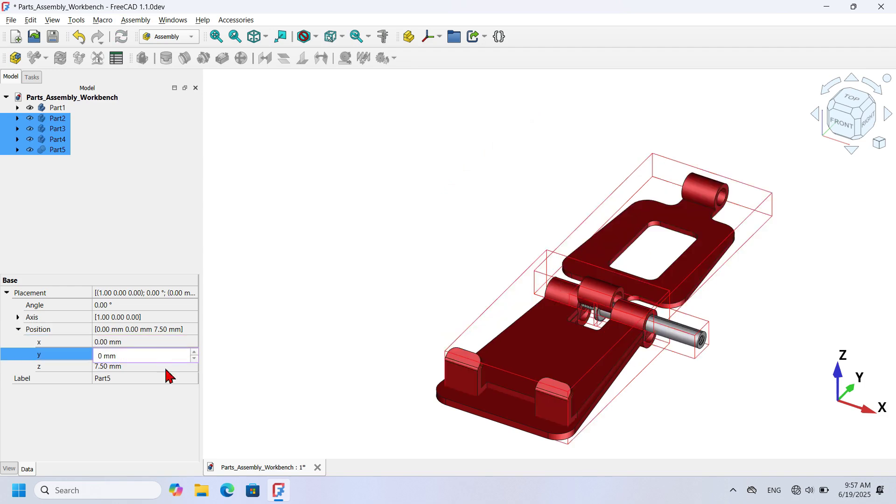
click(166, 367)
text(0)
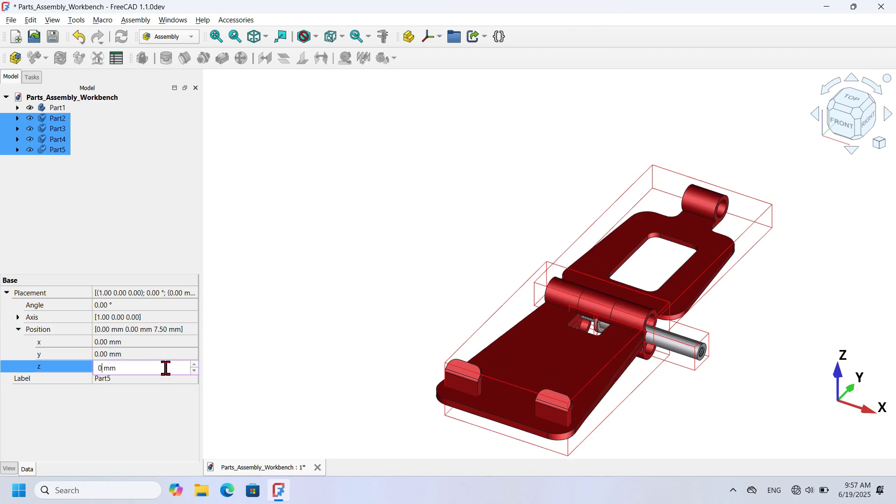
click(347, 327)
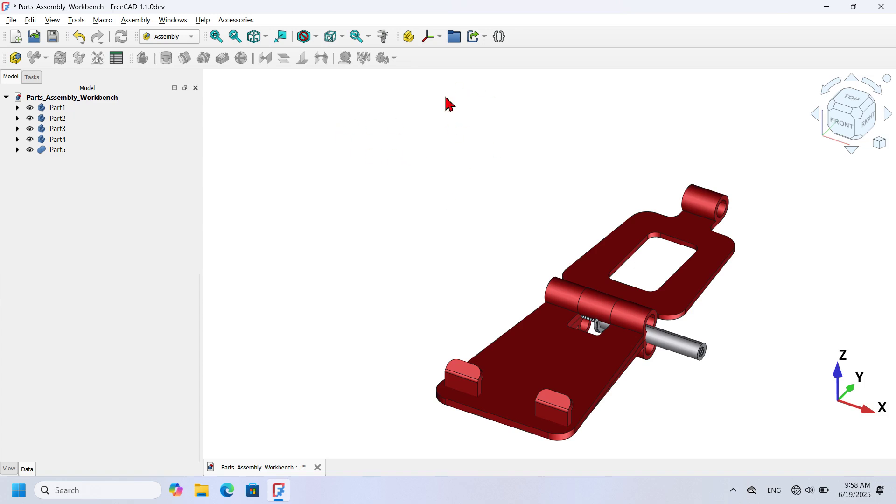
Create a new group in the document and name it Parts.
click(454, 37)
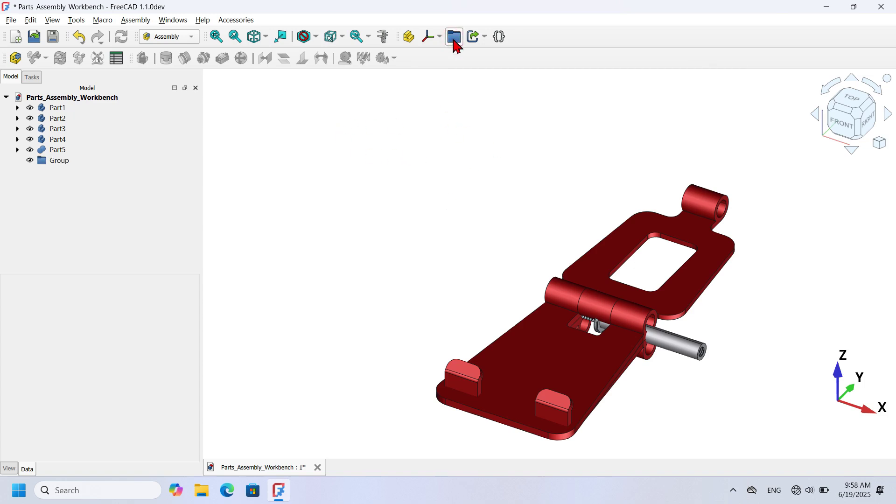
click(64, 163)
click(59, 164)
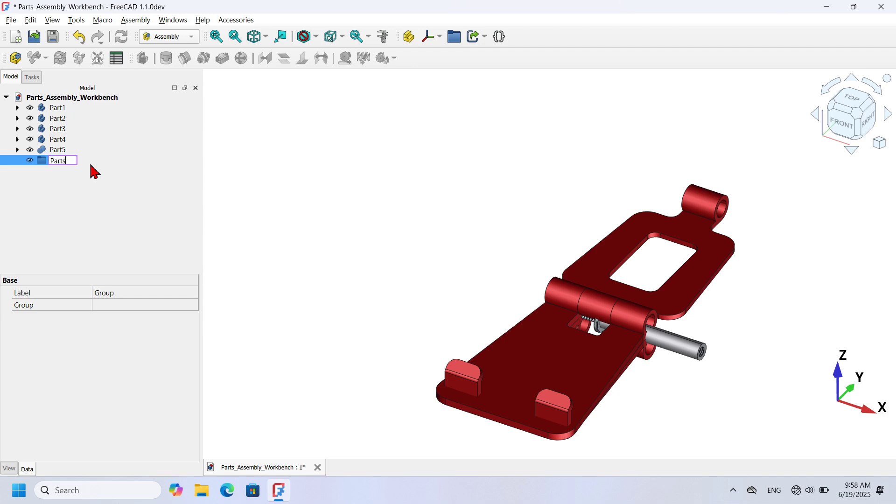
text(Parts)
key(Return)
Put Part1 through Part5 into the Parts group and expand it.
click(57, 109)
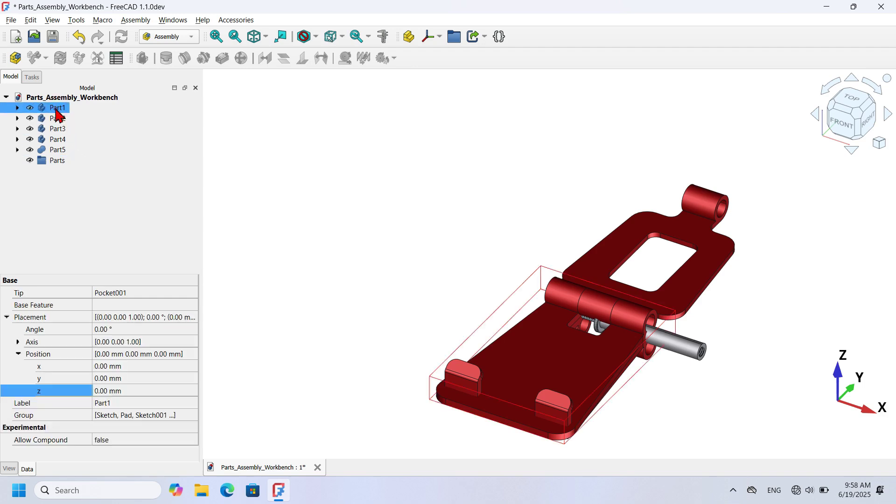
shift+click(58, 149)
drag(50, 123, 79, 162)
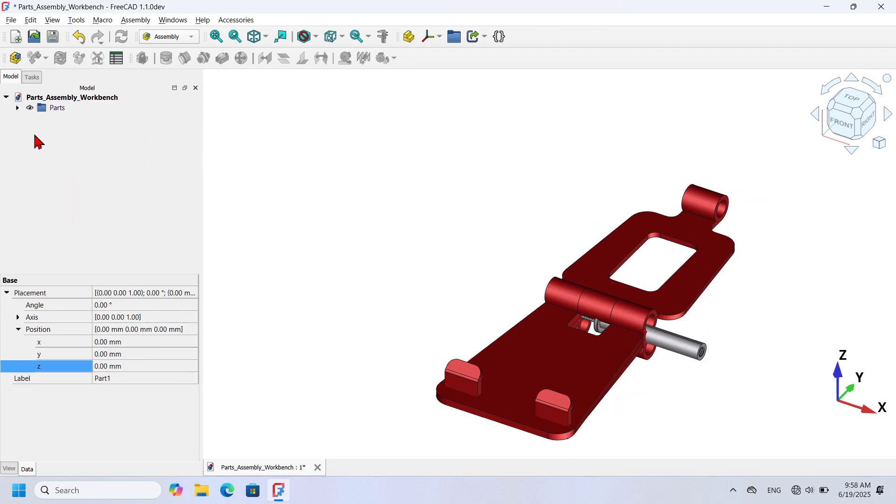
click(17, 108)
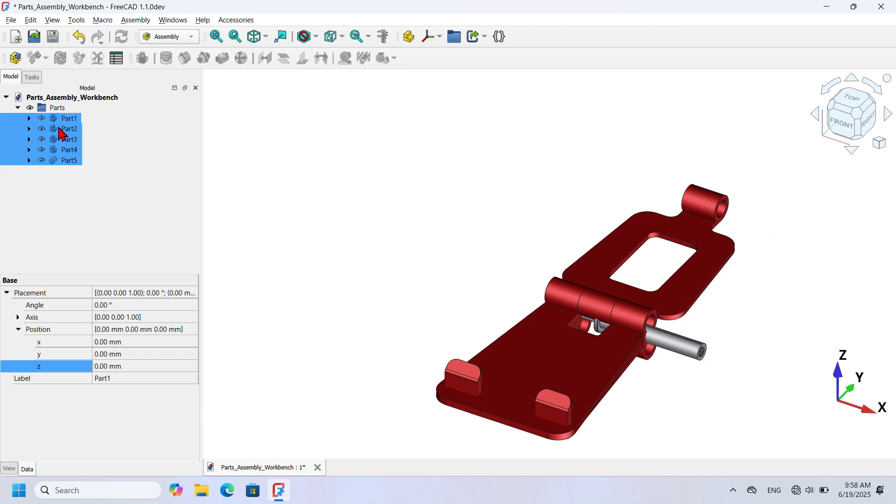
drag(80, 135, 326, 158)
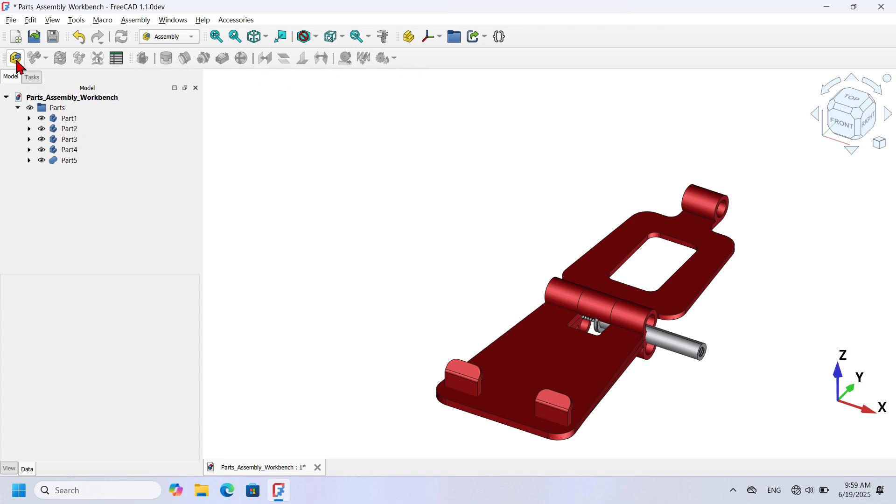
Create a new assembly in the document.
click(16, 59)
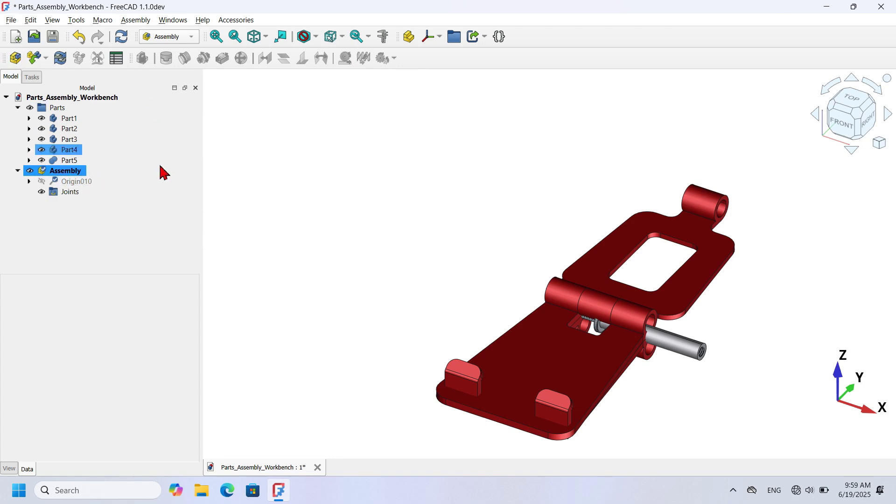
click(163, 181)
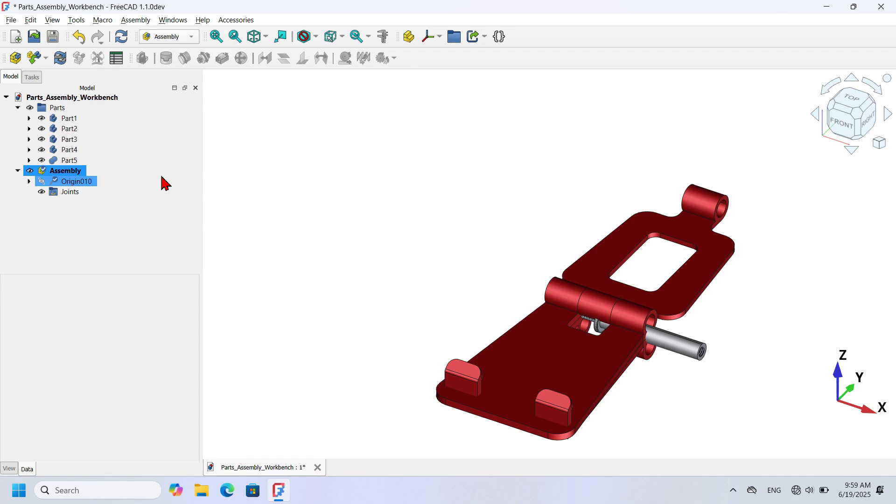
click(164, 183)
Hide the Parts group with all its original parts and collapse it in the model tree.
click(55, 107)
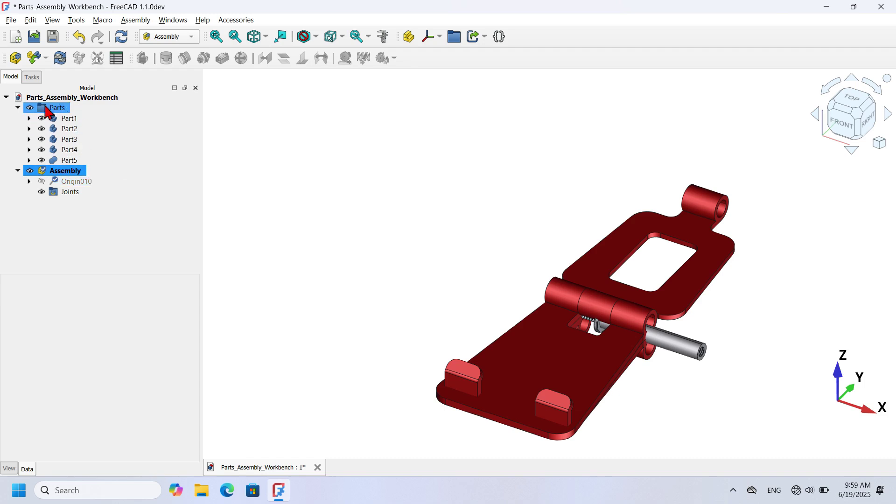
key(space)
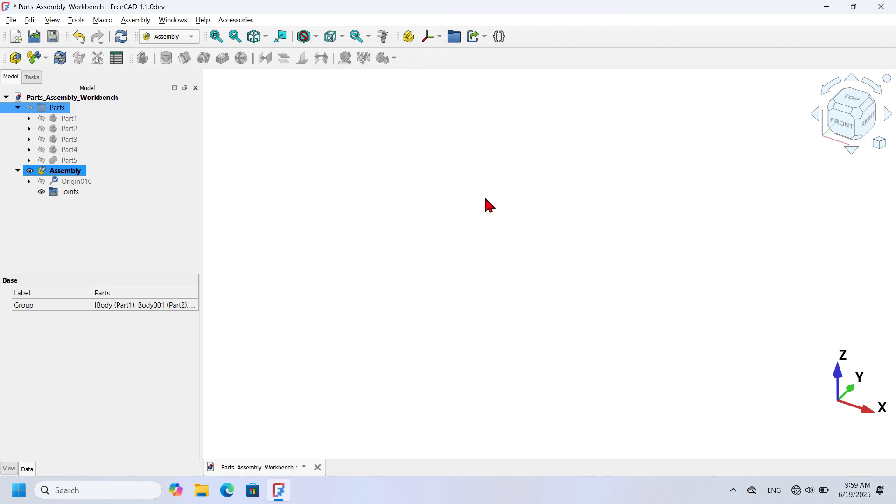
click(18, 109)
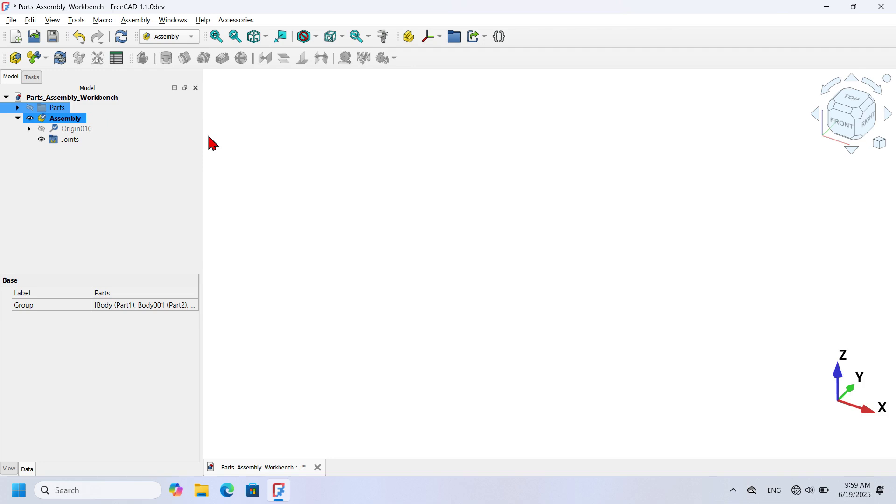
Insert Part1 into the assembly as the first component and ground it.
click(66, 119)
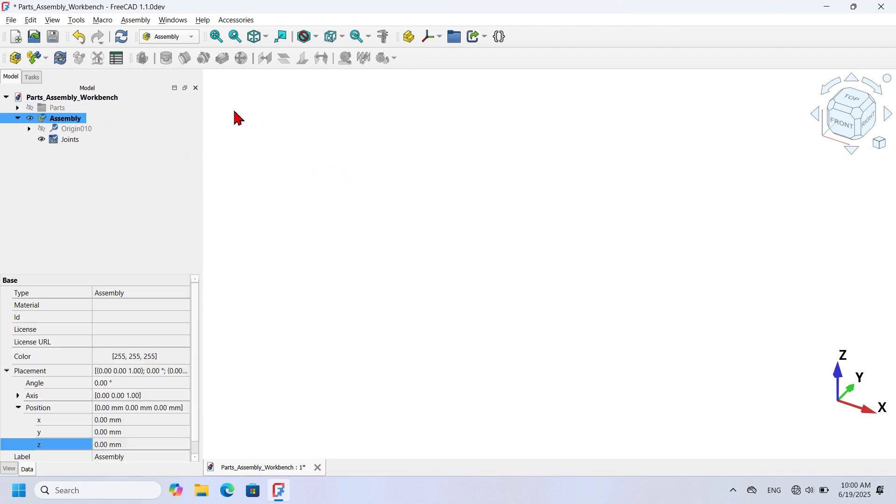
click(35, 59)
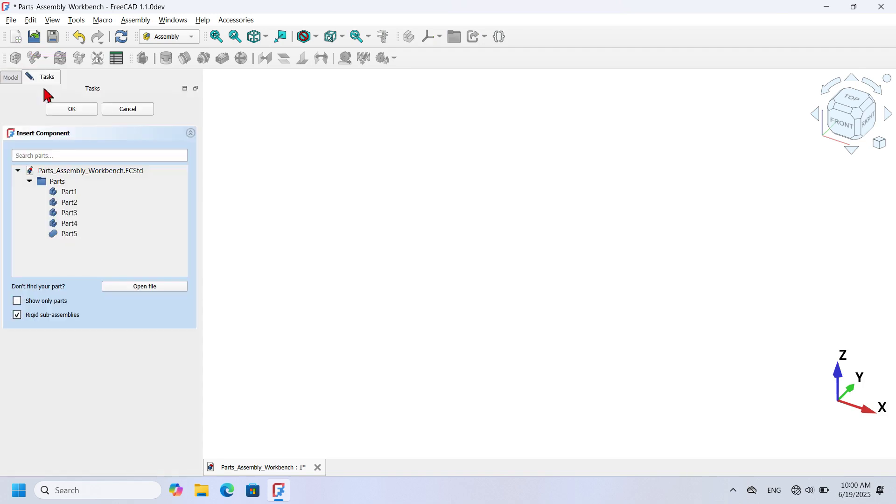
click(116, 193)
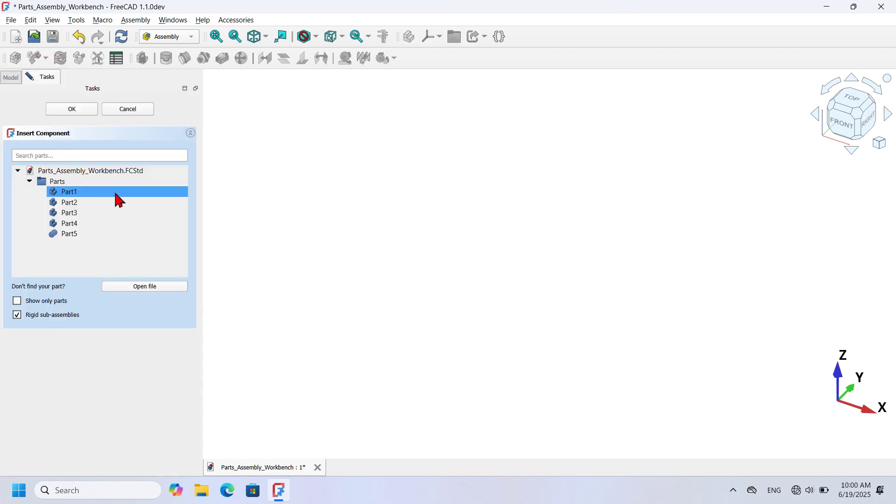
click(83, 192)
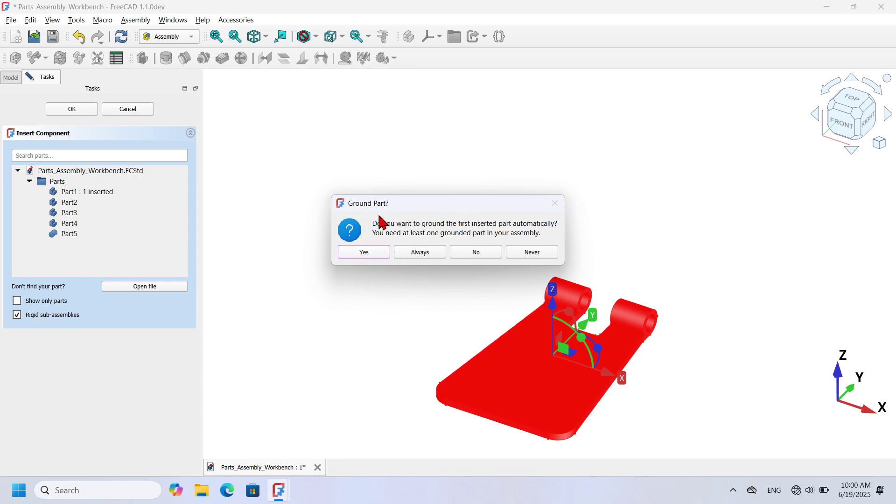
click(371, 251)
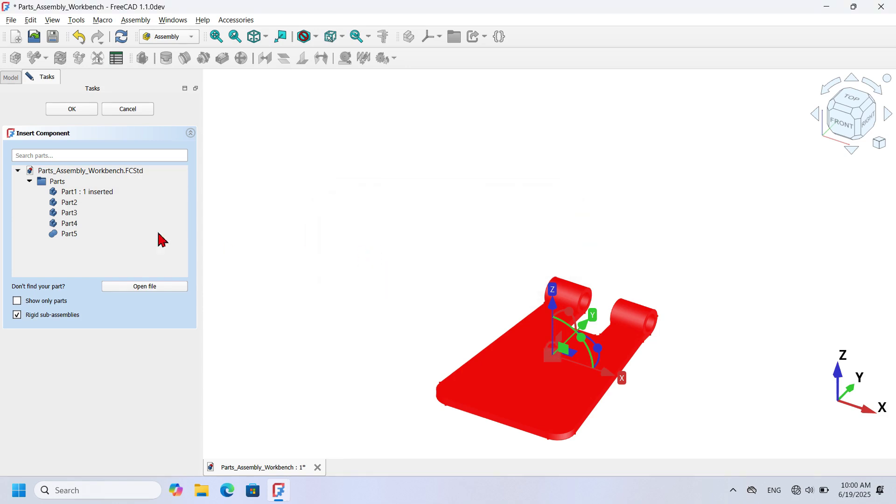
Insert one instance each of Part2, Part3, Part4 and Part5 into the assembly and finish inserting components.
click(137, 203)
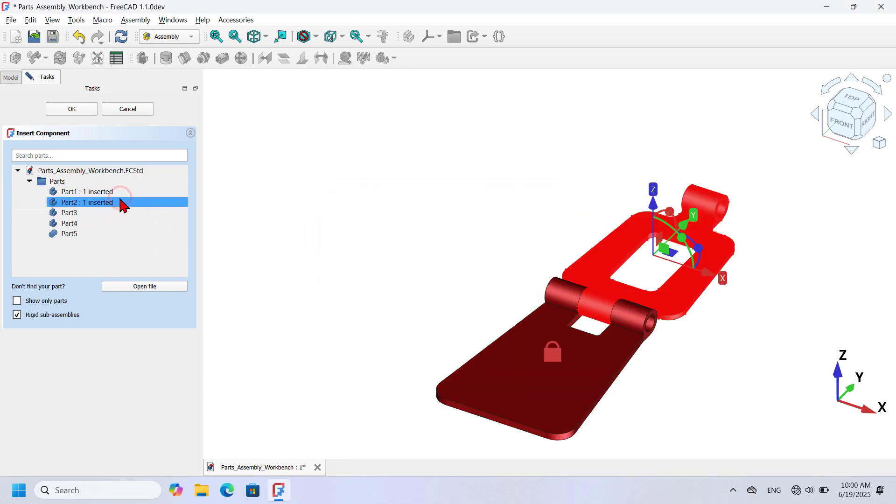
click(140, 214)
click(153, 224)
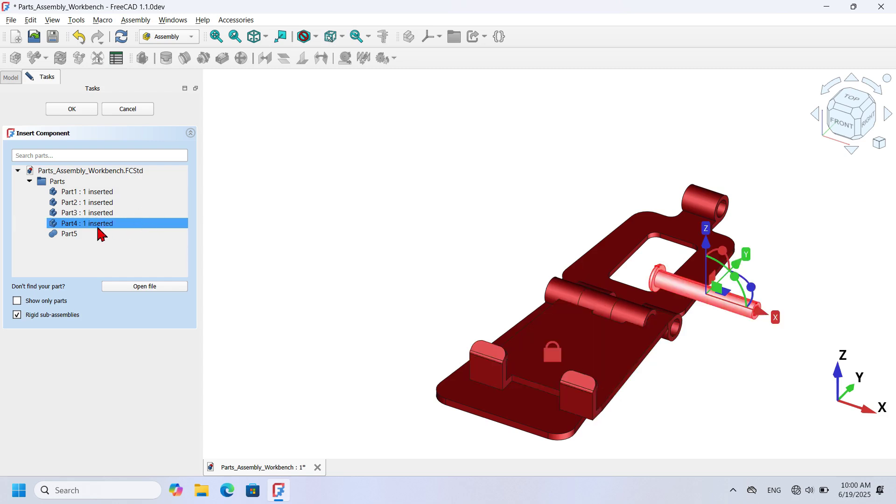
click(118, 234)
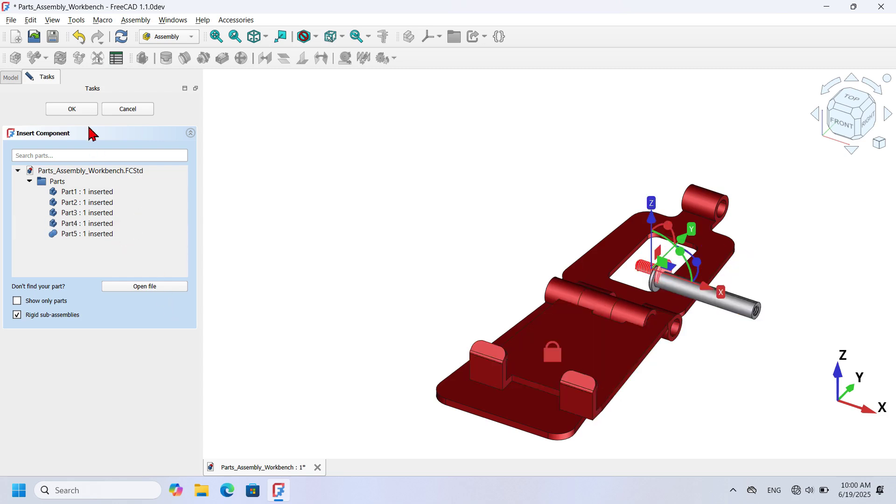
click(75, 110)
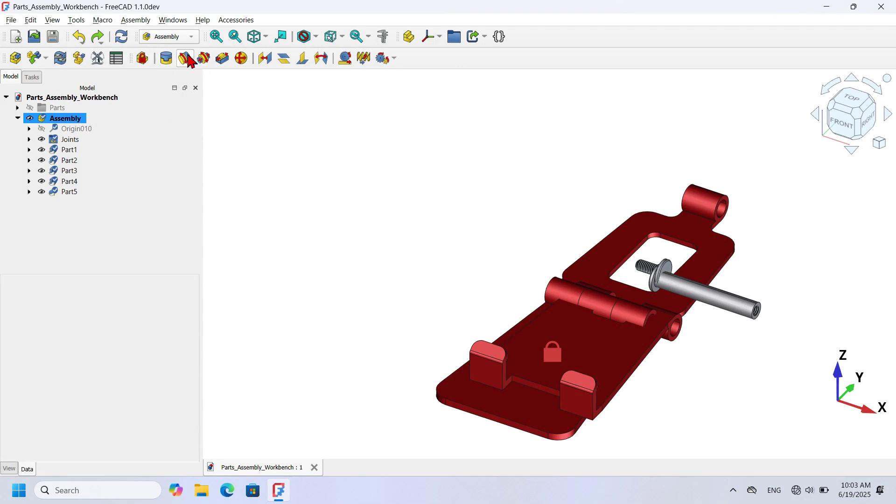
Spread the phone holder plate, pin, screw and middle bracket apart so they lie clear of the grounded base.
click(407, 211)
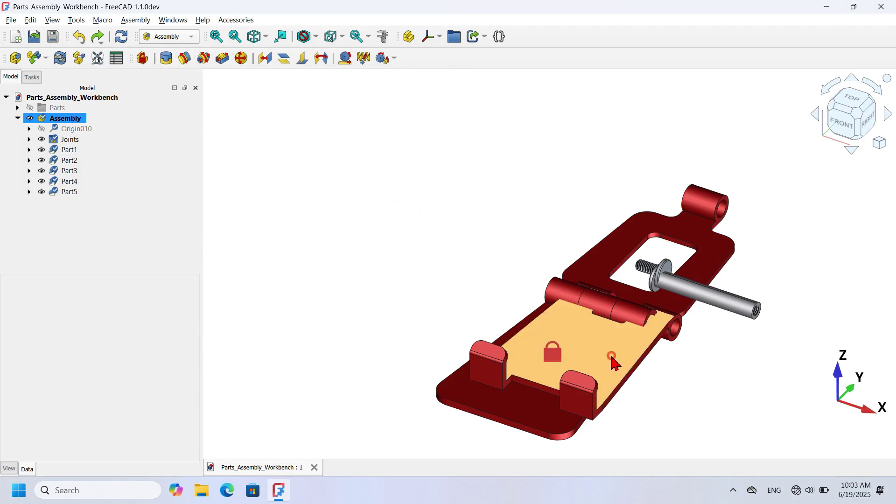
drag(611, 356, 357, 234)
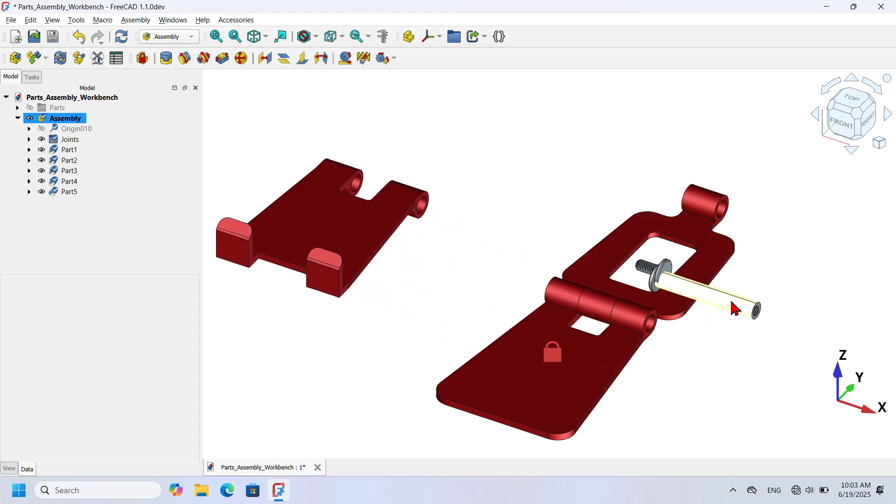
drag(735, 308, 523, 186)
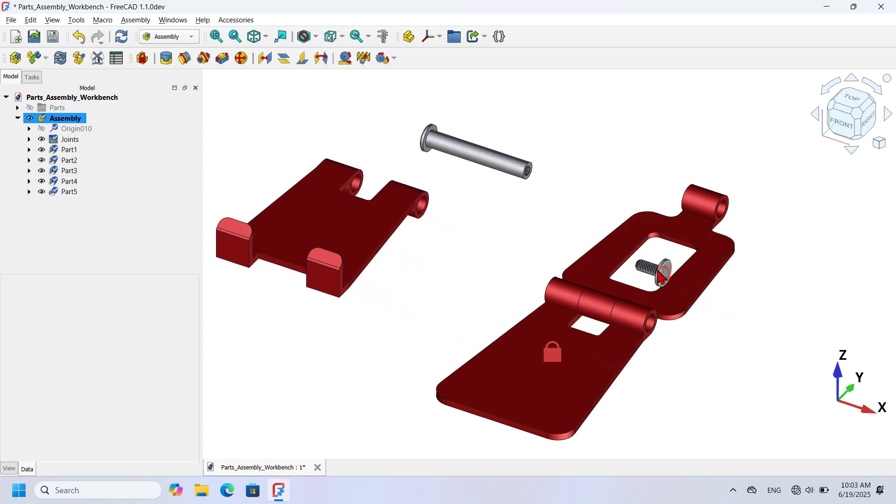
drag(661, 276, 488, 194)
drag(627, 235, 772, 224)
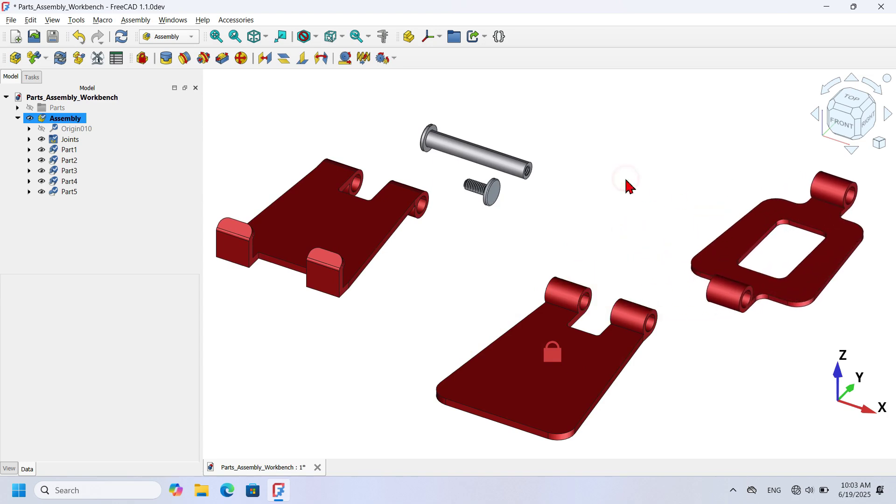
Create a revolute joint between the bore edge of Part2's lower barrel and the inner bore edge of the matching Part1 hinge barrel.
scroll(505, 238, down, 2)
scroll(506, 238, up, 6)
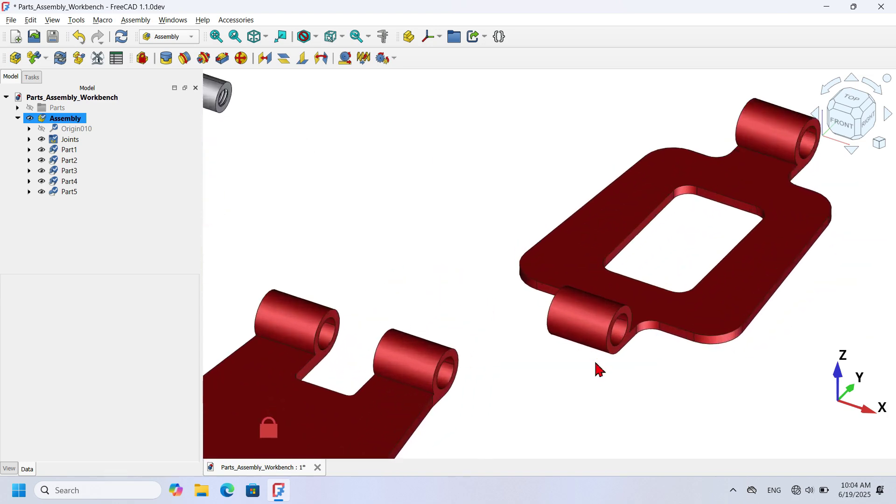
scroll(599, 369, up, 1)
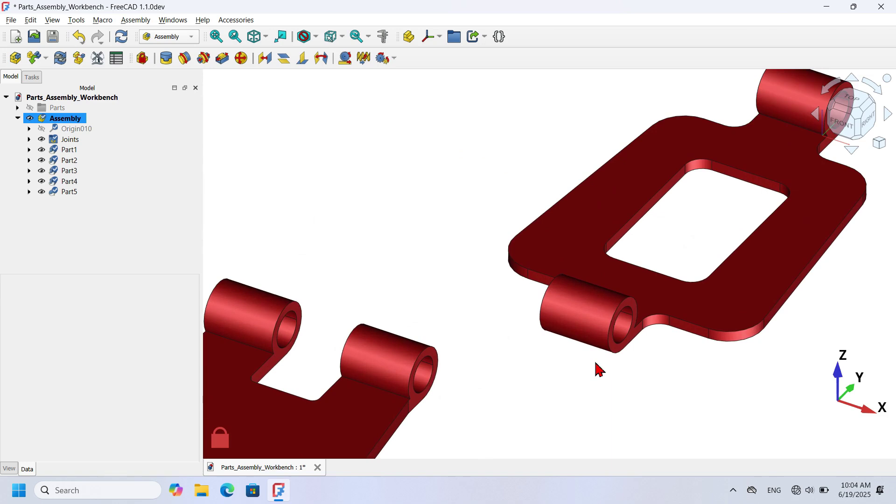
click(630, 344)
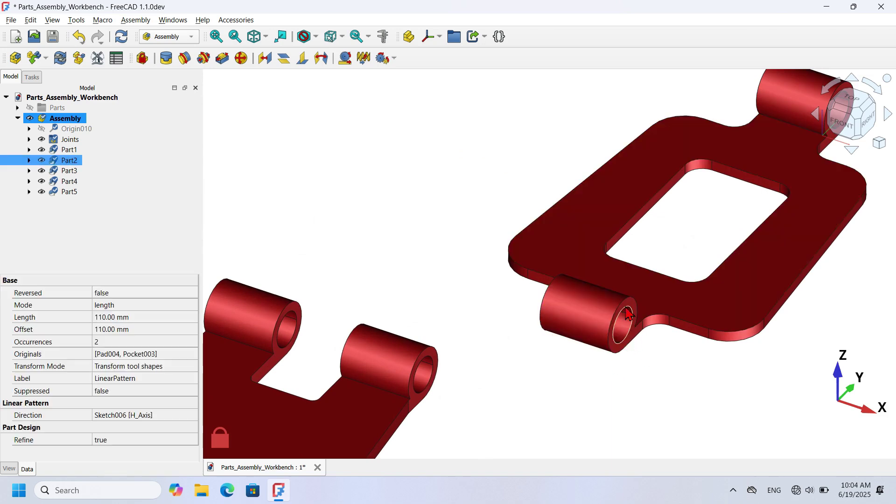
middle_drag(462, 356, 595, 334)
scroll(595, 334, down, 3)
scroll(464, 405, up, 5)
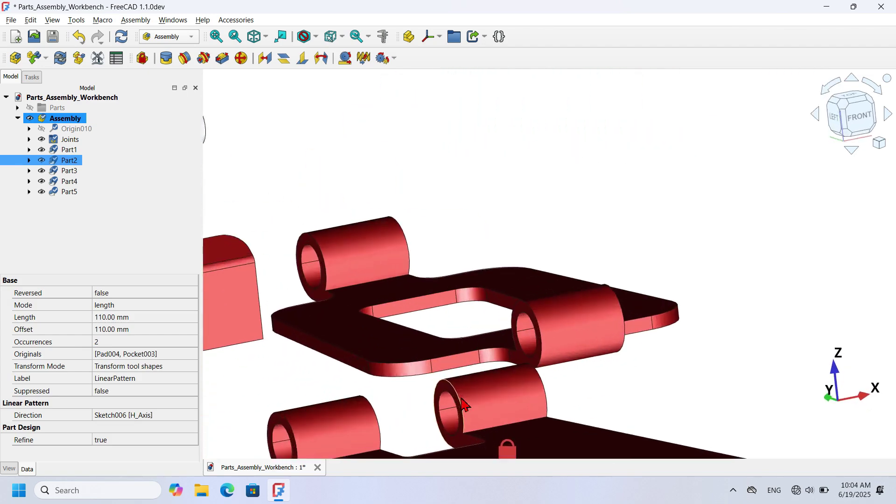
scroll(464, 405, up, 2)
ctrl+click(438, 395)
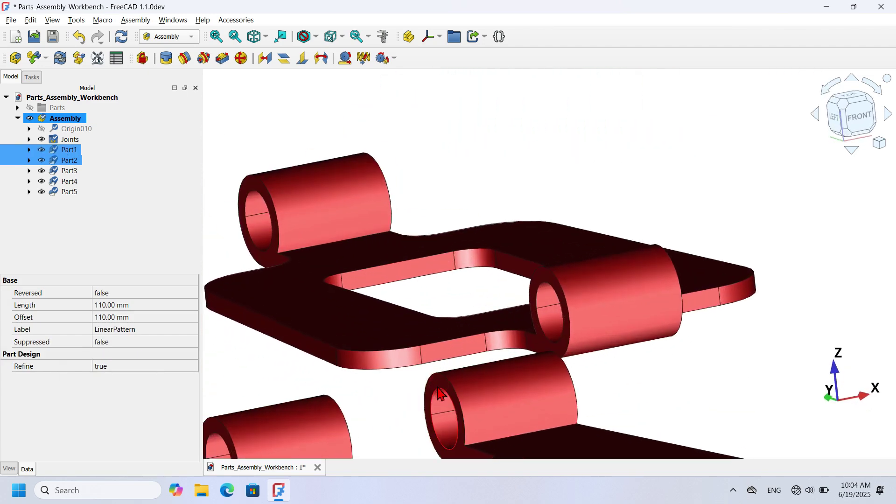
key(0)
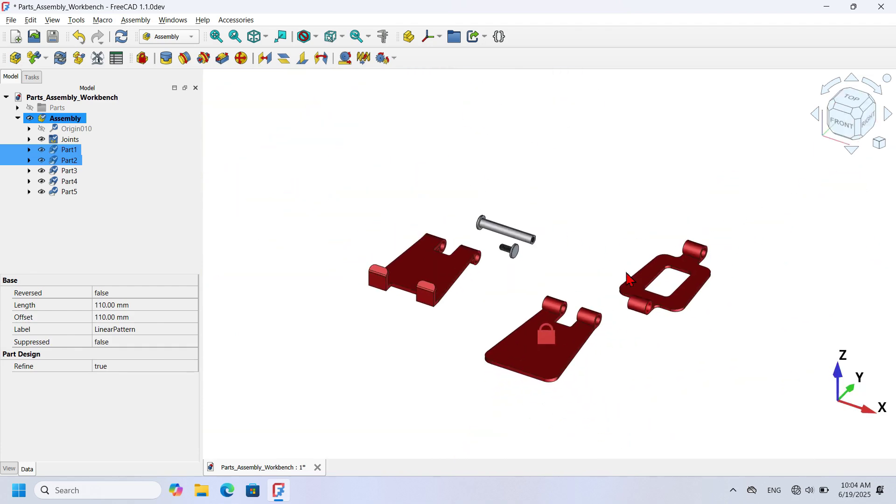
scroll(627, 279, up, 3)
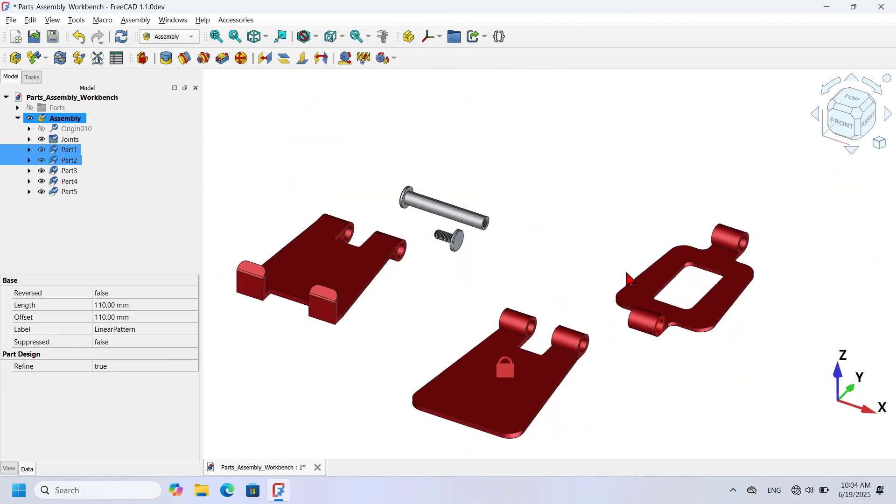
click(184, 58)
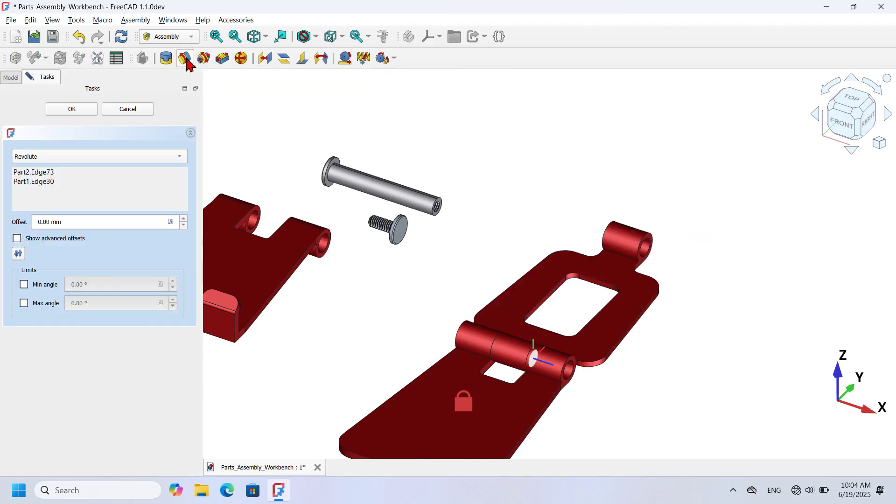
click(73, 110)
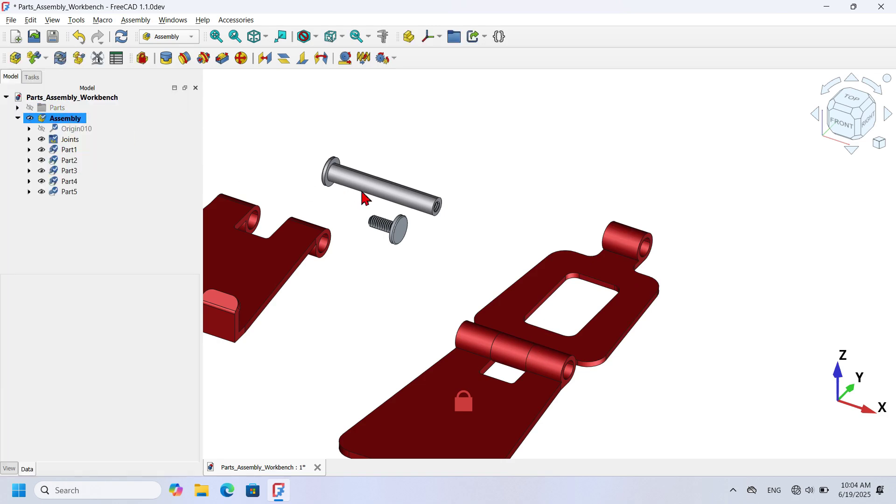
Swing the middle bracket up about the base hinge so it leans over the grounded base.
scroll(525, 181, down, 3)
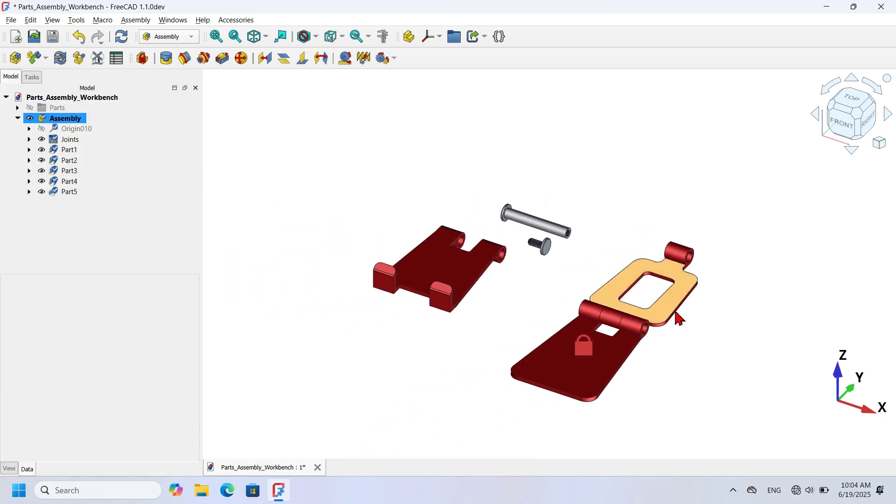
scroll(696, 336, up, 5)
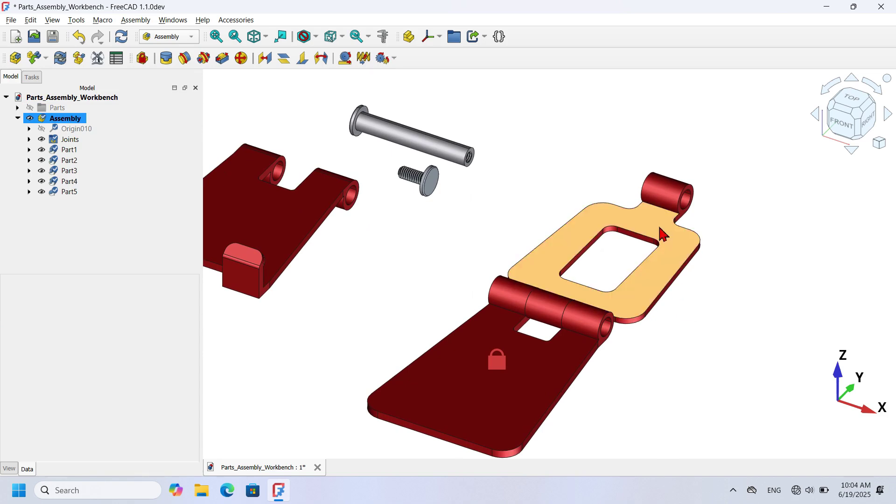
drag(662, 234, 600, 223)
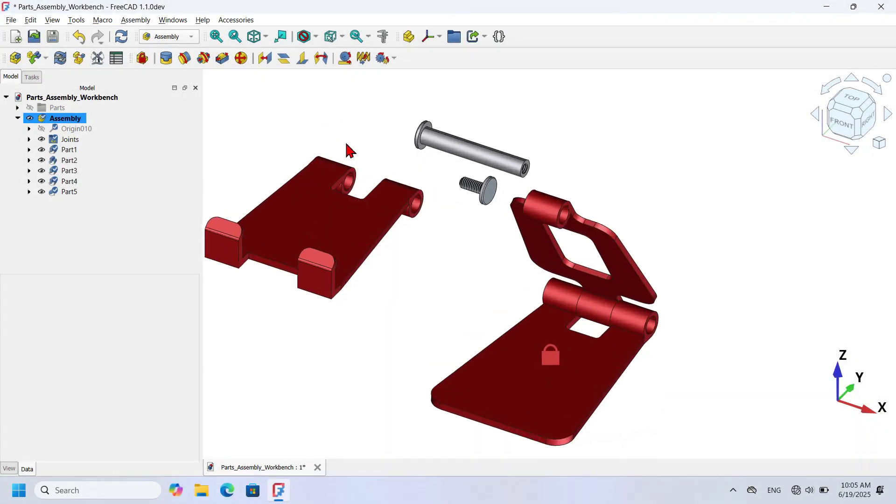
Create a revolute joint between the inner bore edge of a Part3 hinge barrel and the bore edge of Part2's upper barrel.
scroll(346, 150, up, 2)
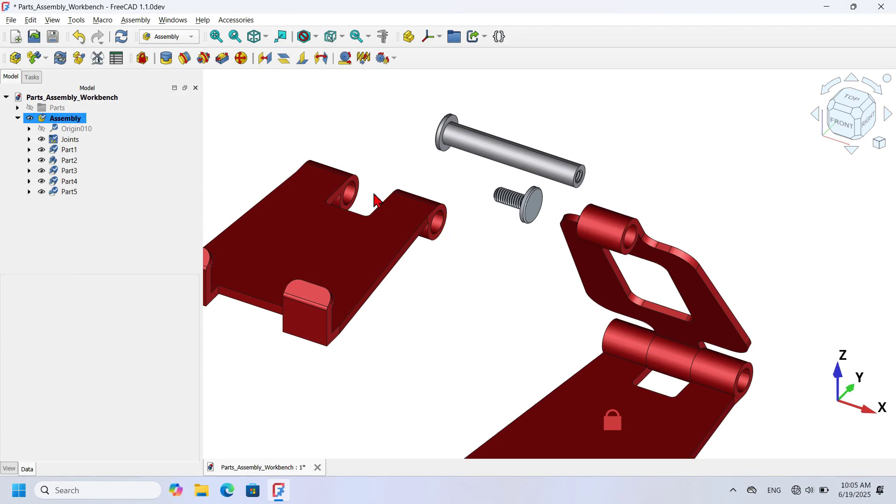
scroll(357, 196, up, 4)
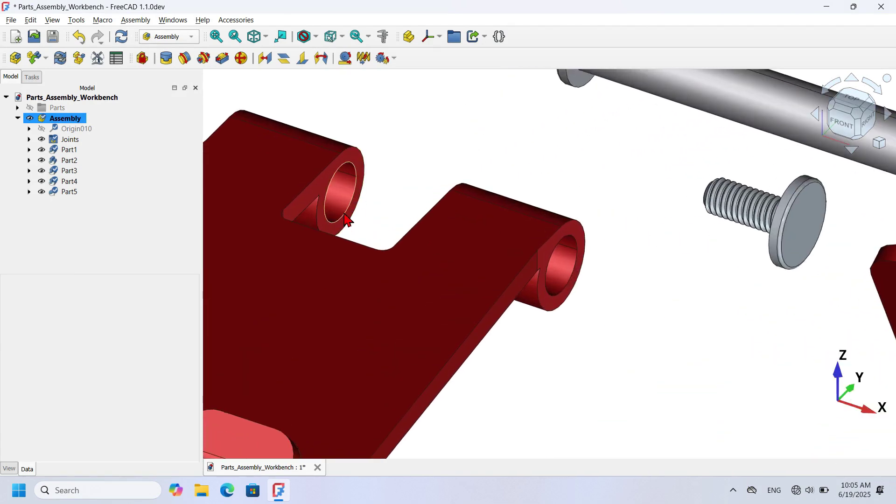
click(432, 227)
scroll(449, 232, down, 3)
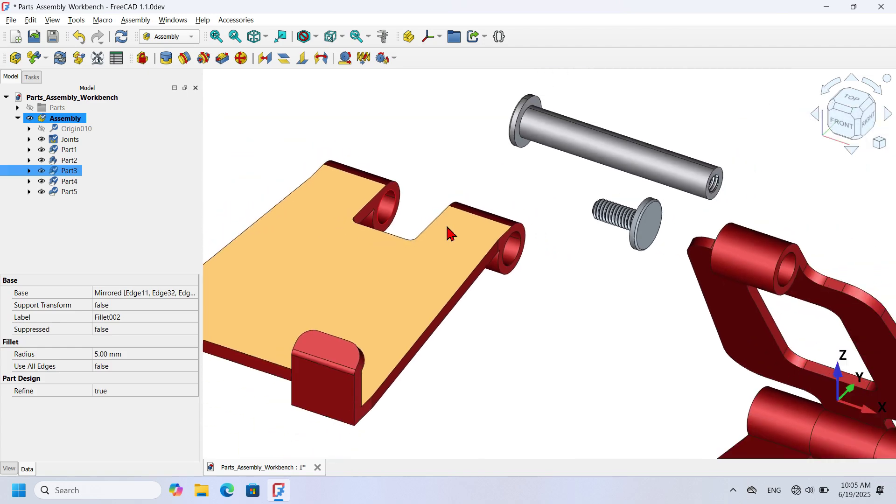
middle_drag(569, 326, 734, 322)
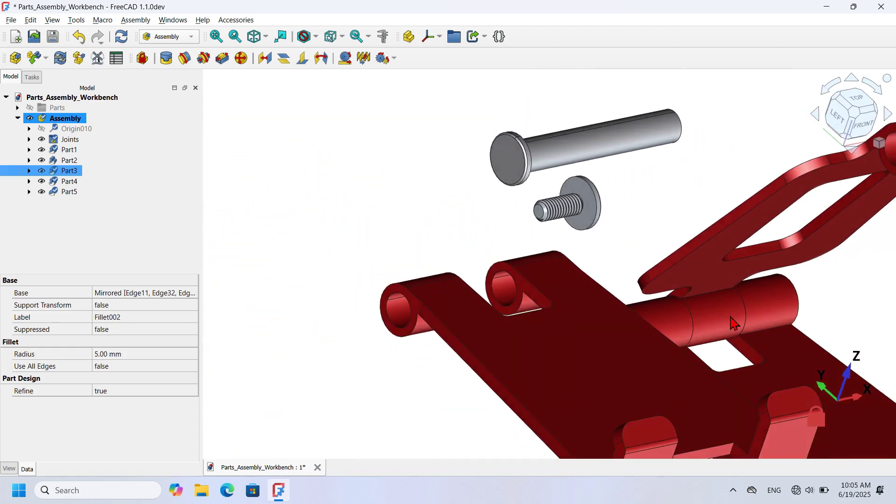
scroll(734, 322, down, 2)
scroll(821, 189, up, 5)
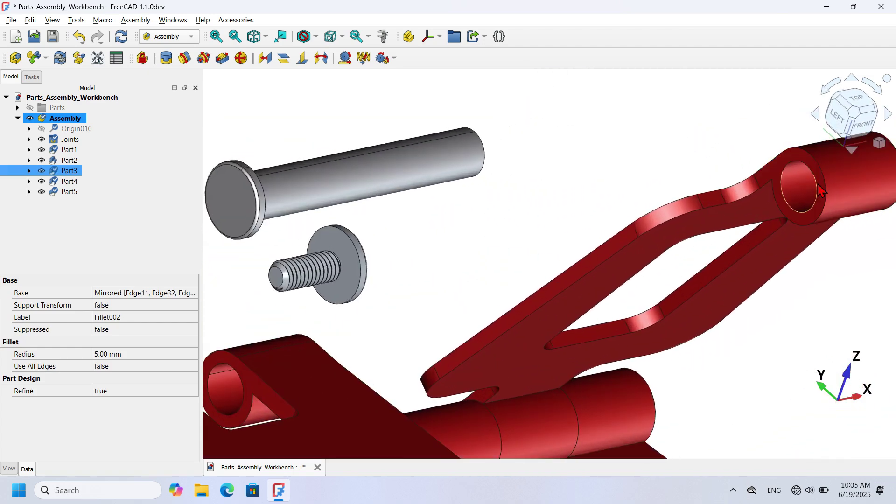
ctrl+click(821, 189)
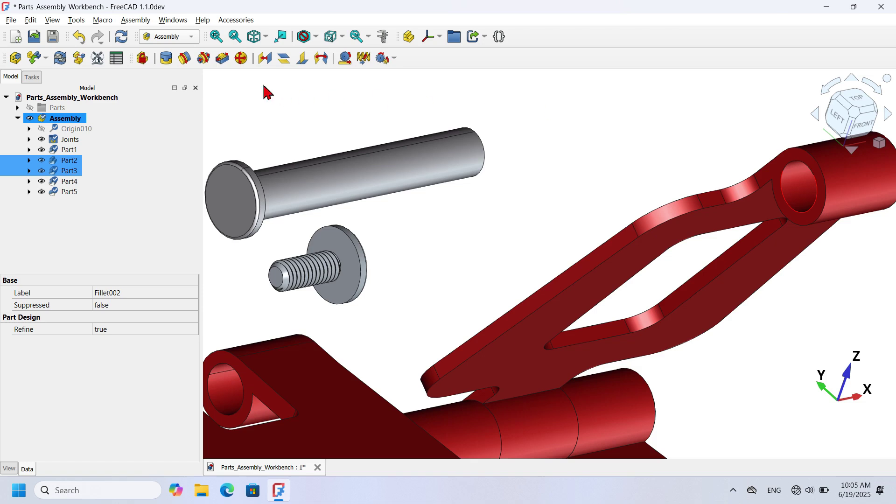
click(185, 58)
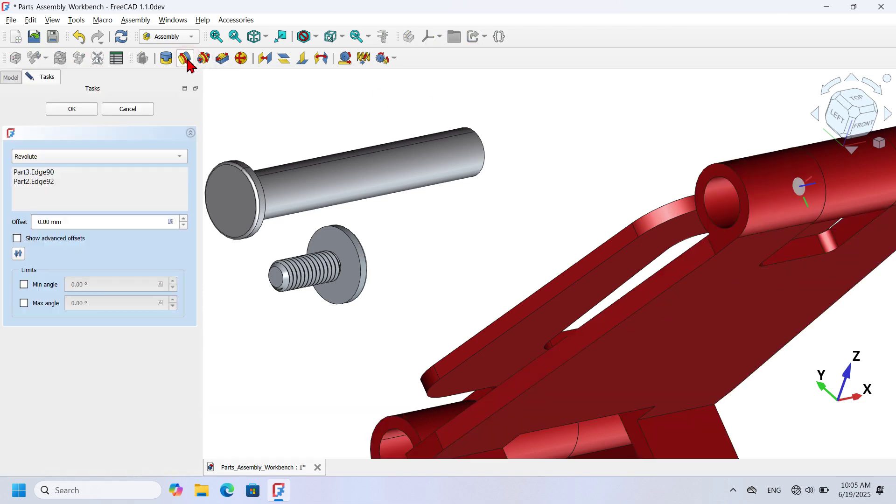
key(0)
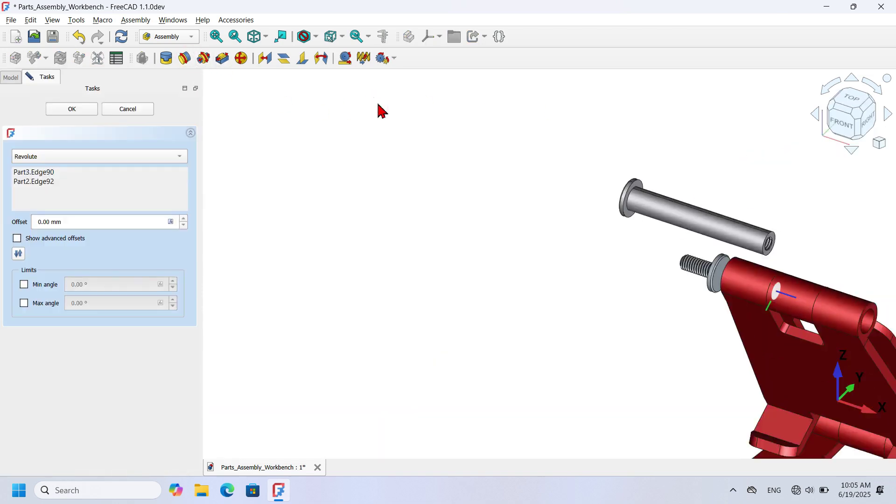
click(74, 111)
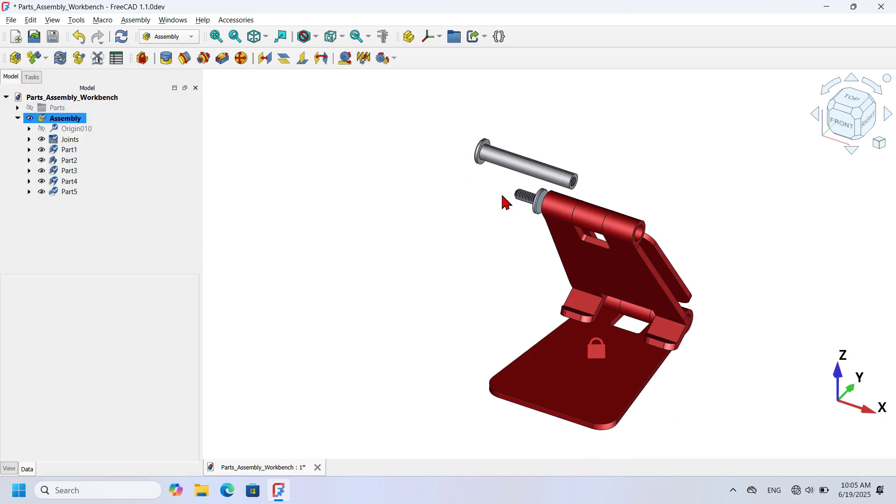
Swing the phone holder plate forward about the upper hinge, adjusting its tilt from the side so it stands above the base.
scroll(711, 289, up, 2)
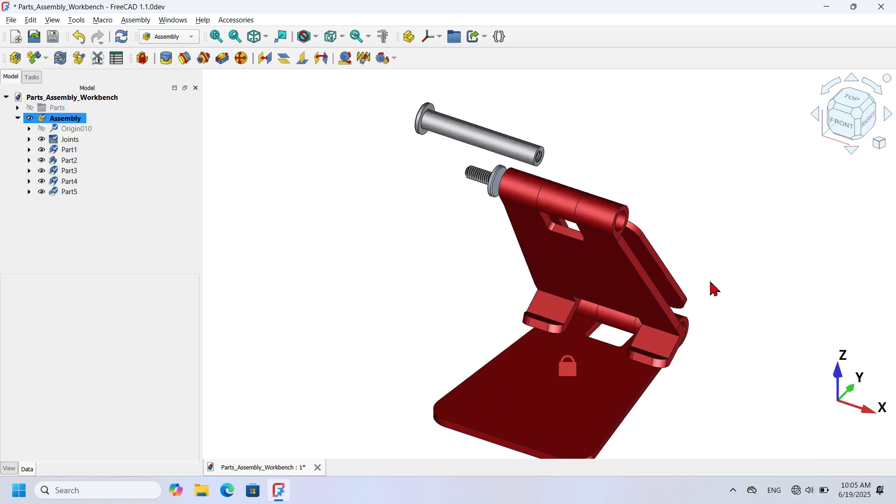
drag(593, 296, 514, 293)
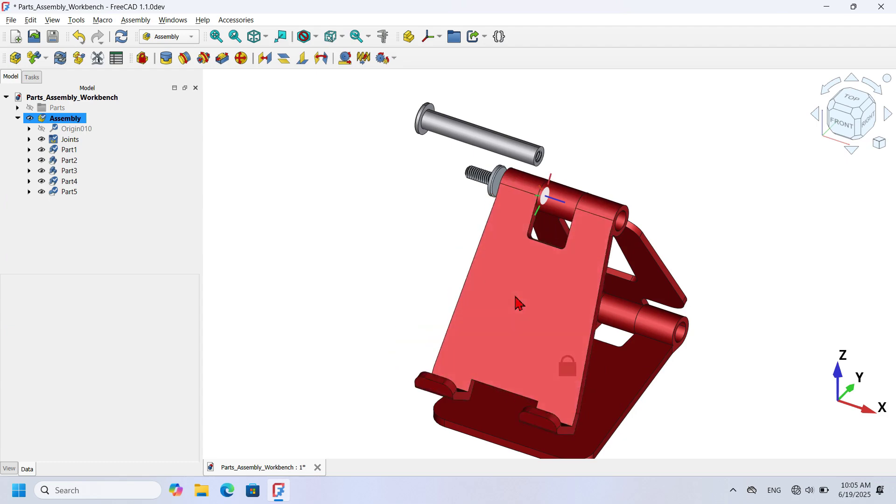
click(869, 129)
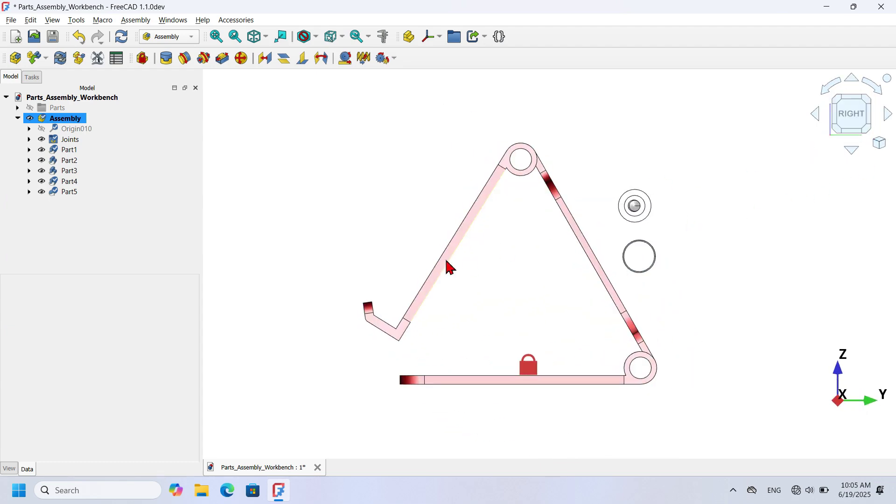
drag(446, 261, 482, 244)
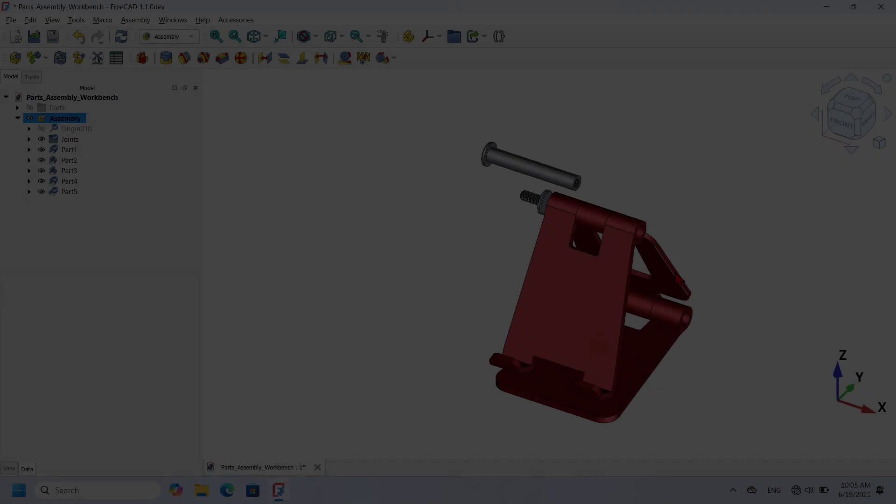
Create a fixed joint between the inner rim edge of the pin's head (Part4) and the outer bore edge of Part1's hinge.
scroll(696, 312, up, 1)
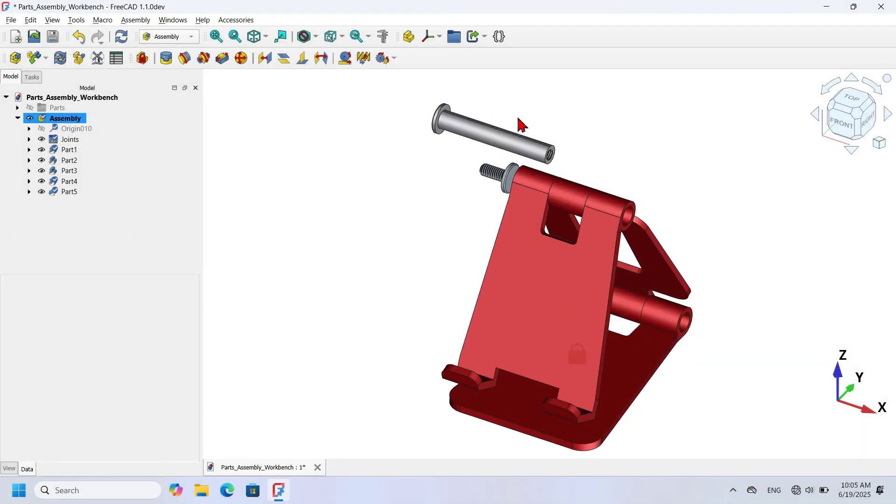
scroll(444, 92, up, 5)
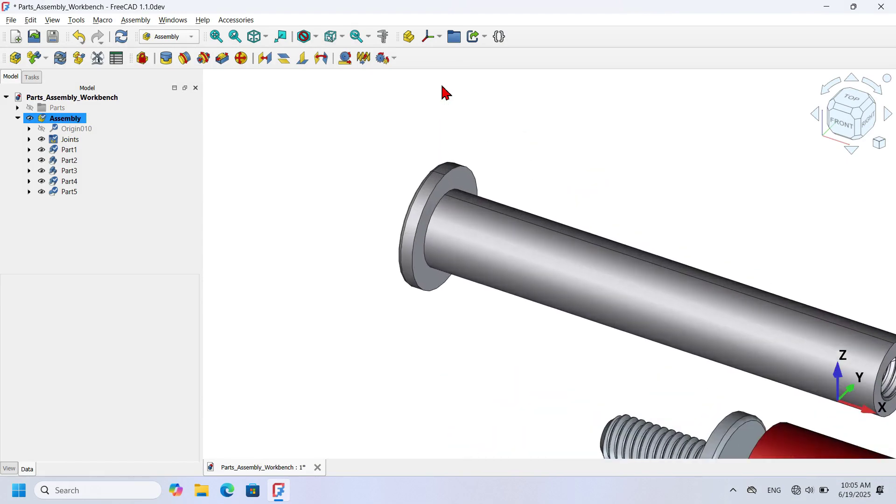
click(433, 202)
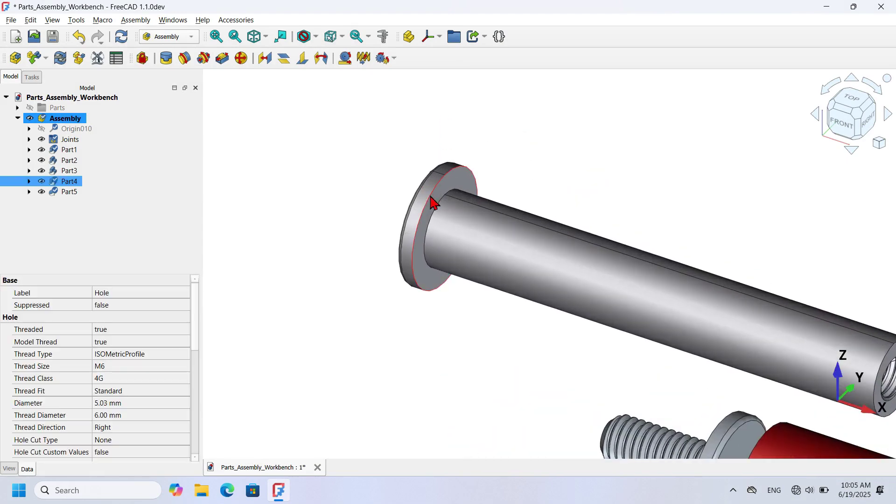
scroll(446, 358, down, 5)
middle_drag(422, 401, 584, 411)
scroll(600, 427, down, 4)
scroll(605, 429, up, 4)
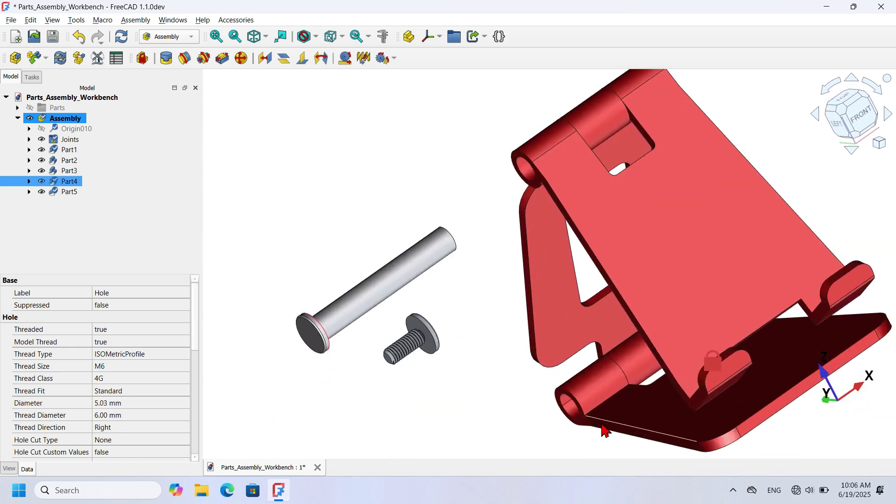
scroll(605, 429, up, 6)
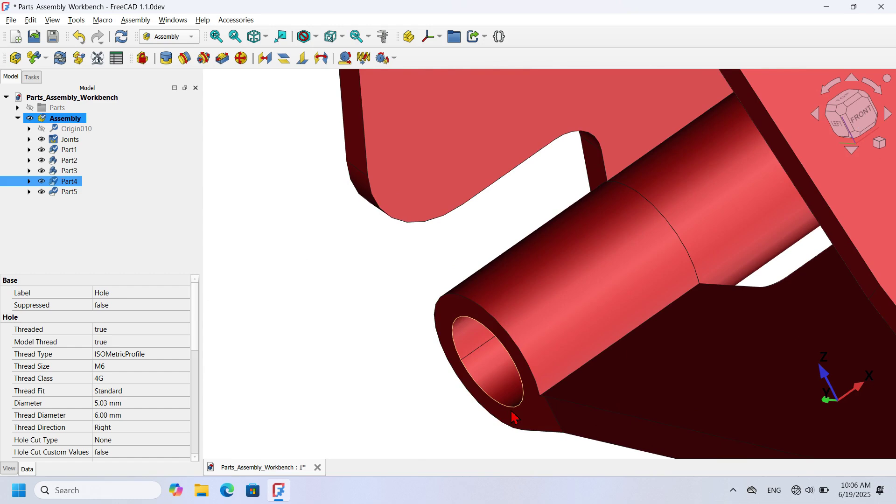
ctrl+click(484, 396)
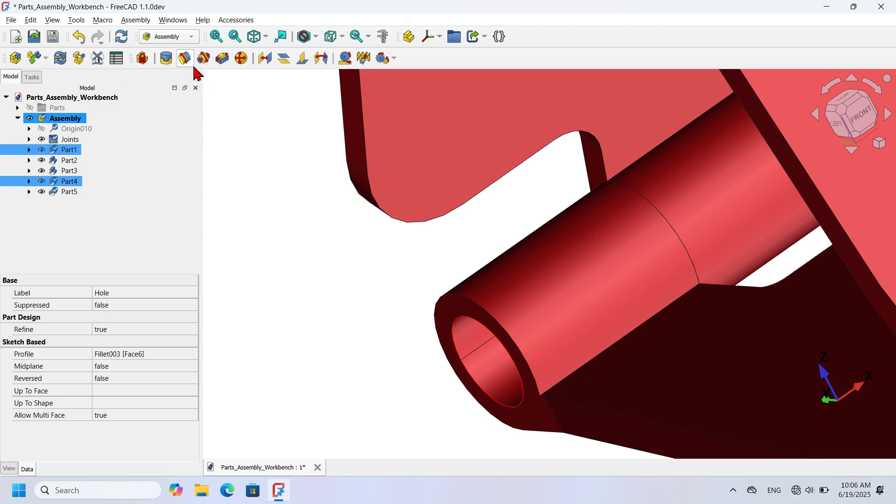
click(166, 59)
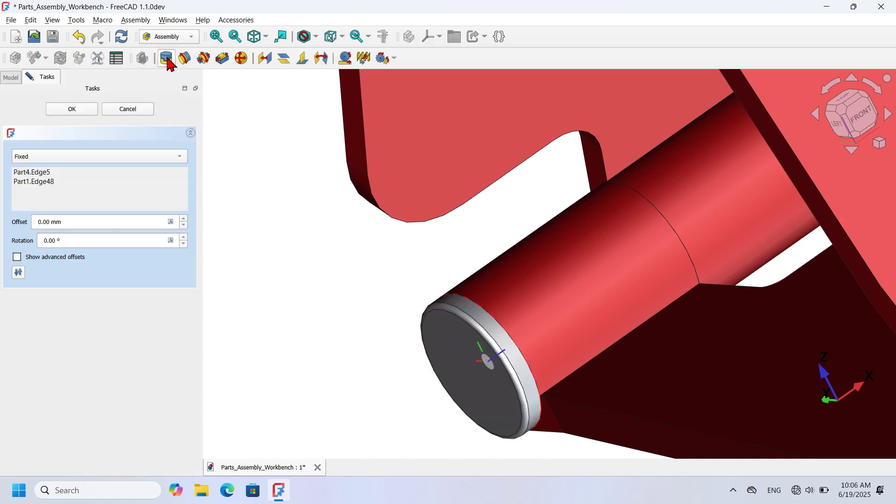
click(88, 111)
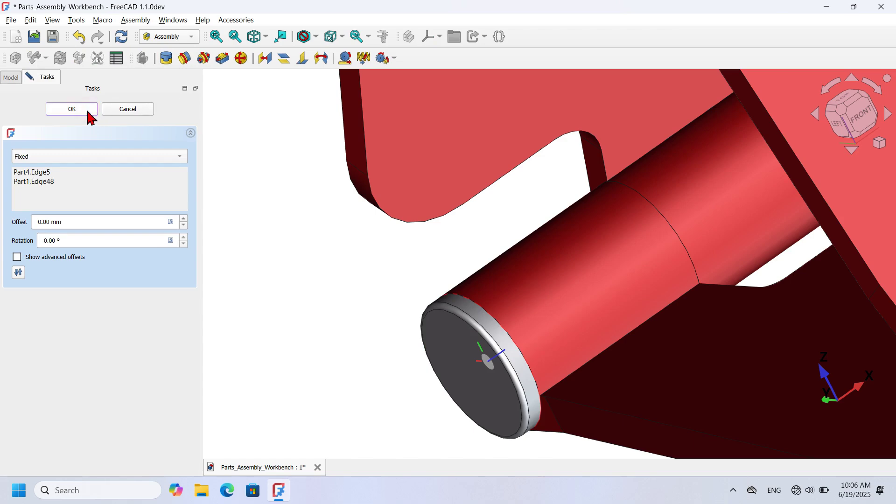
click(306, 287)
Create a fixed joint between the thread-side rim edge of the screw's head (Part5) and the bore edge at the free end of Part1's hinge.
key(0)
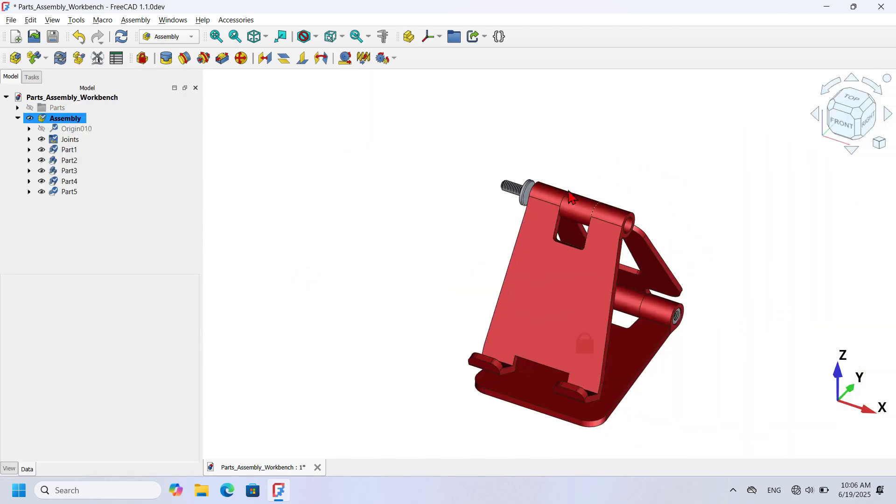
scroll(530, 183, up, 6)
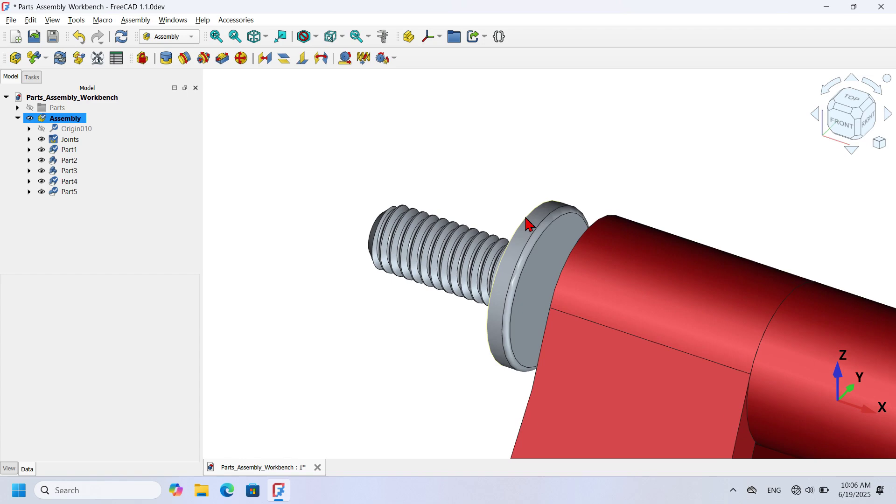
click(529, 224)
scroll(476, 205, down, 6)
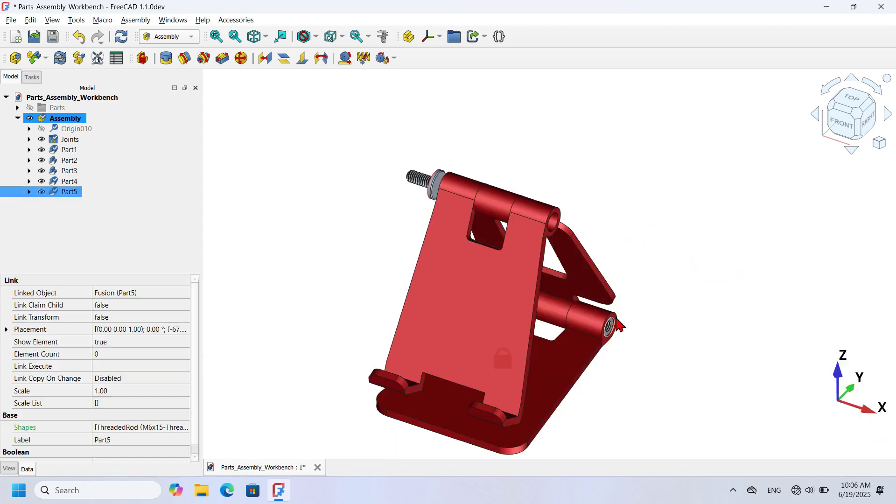
scroll(620, 325, up, 6)
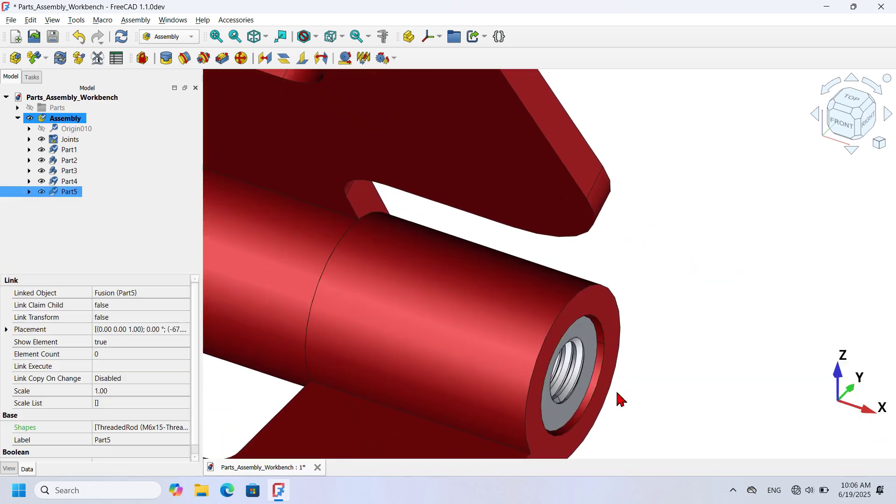
ctrl+click(602, 330)
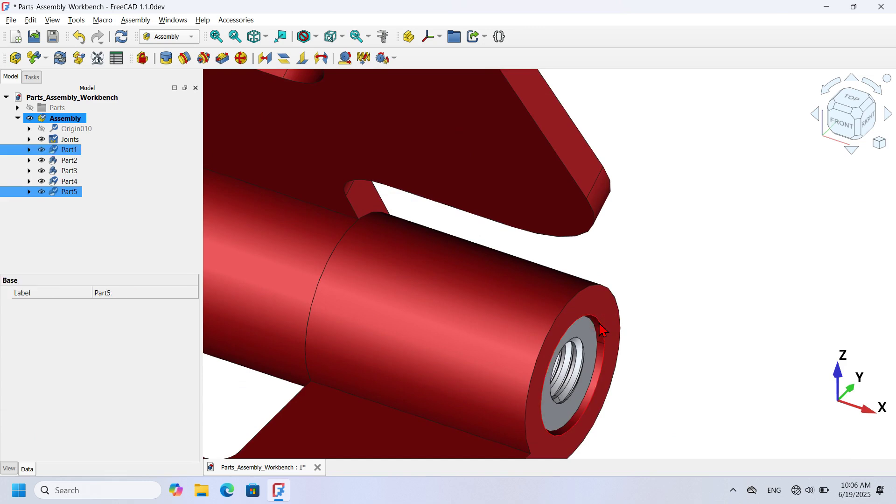
click(170, 60)
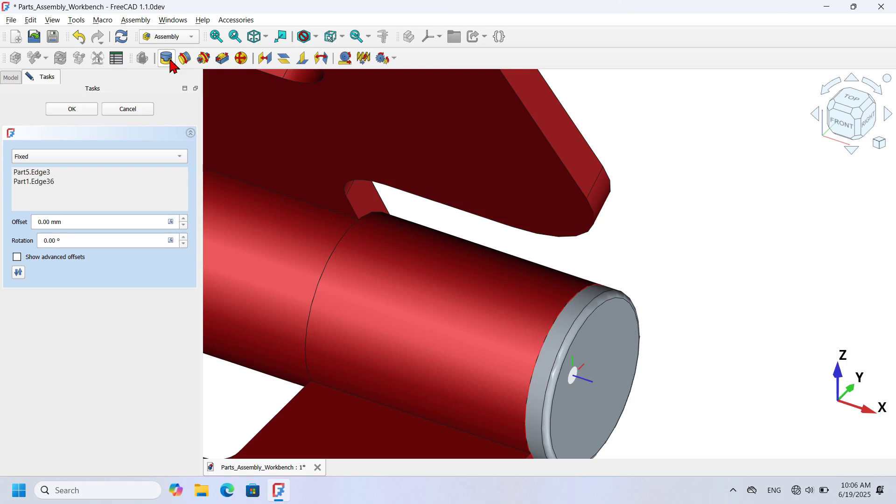
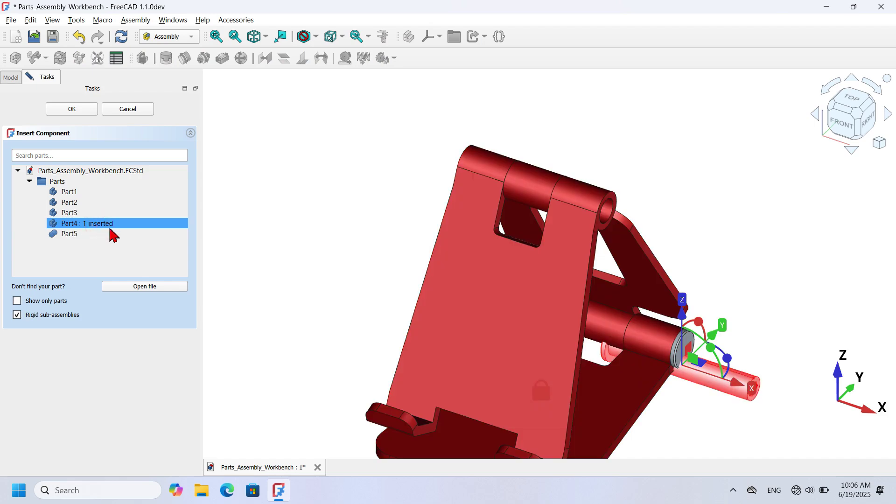
Insert a second copy of the Part5 screw into the assembly and finish inserting components.
click(117, 234)
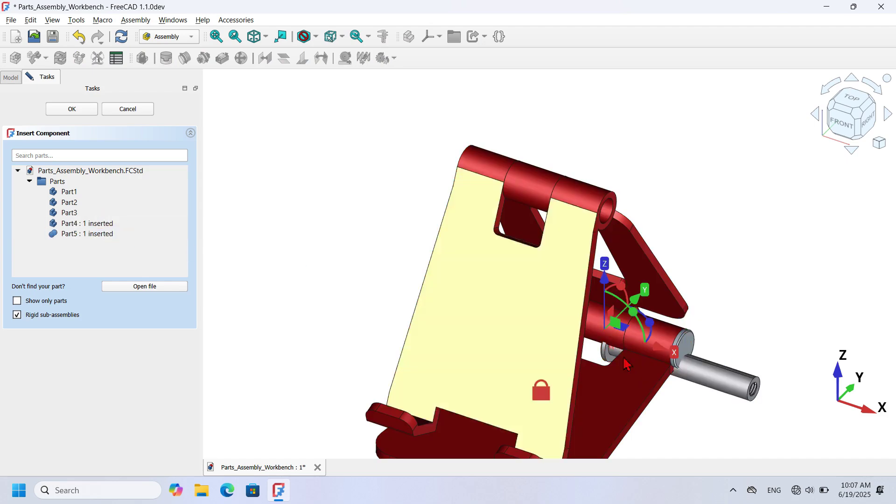
mouse_move(726, 388)
middle_down()
mouse_move(640, 377)
mouse_move(681, 355)
mouse_move(718, 389)
middle_up()
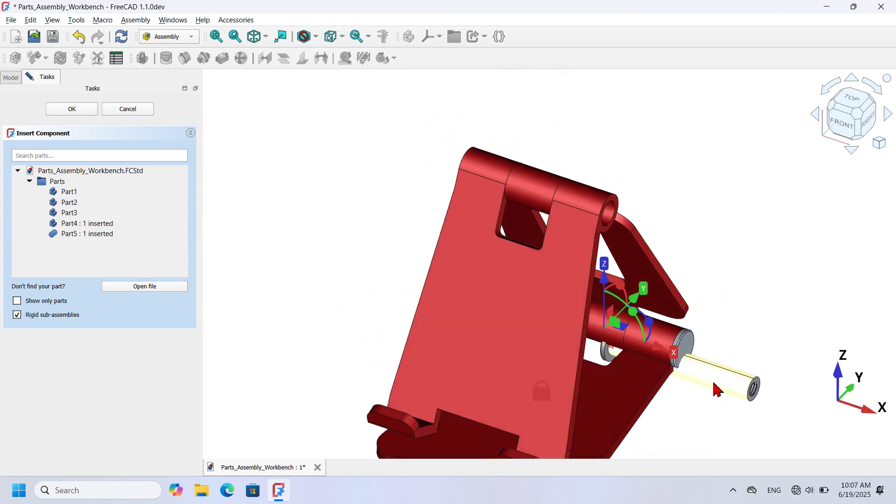
click(73, 109)
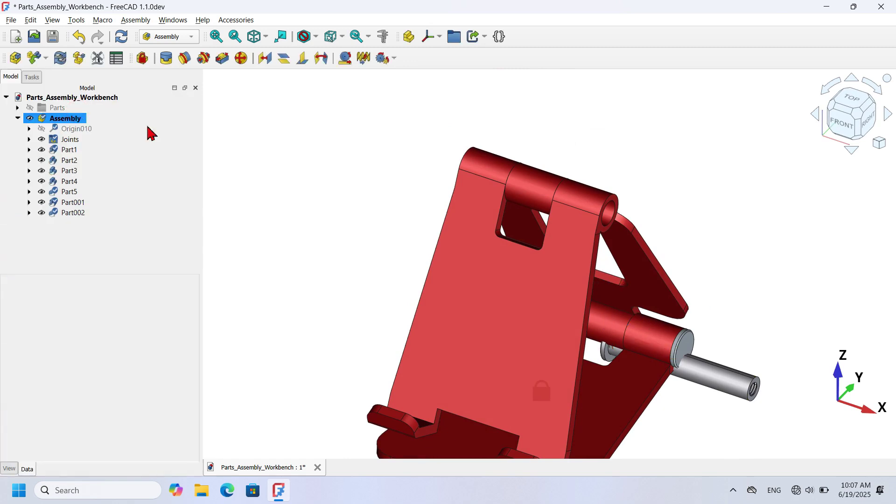
Create a fixed joint between the inner rim edge of the second pin's head (Part001) and the outer bore edge of Part3's upper hinge.
scroll(609, 353, up, 2)
scroll(609, 353, up, 3)
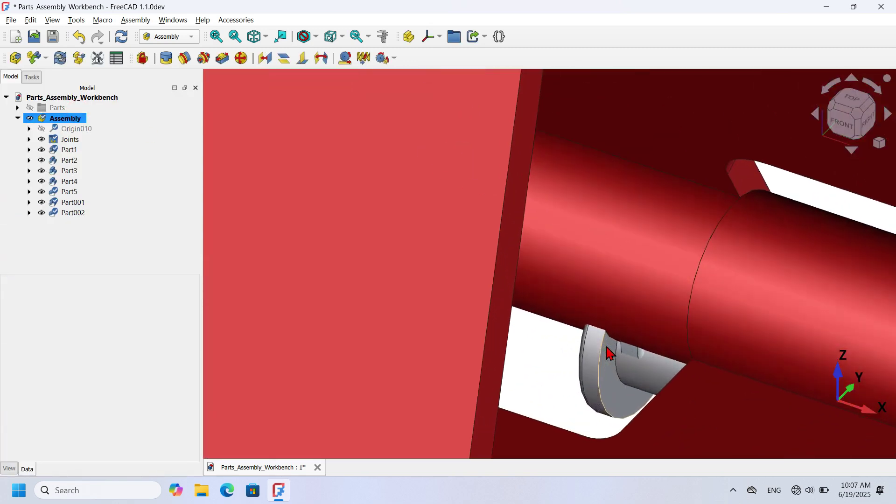
click(598, 431)
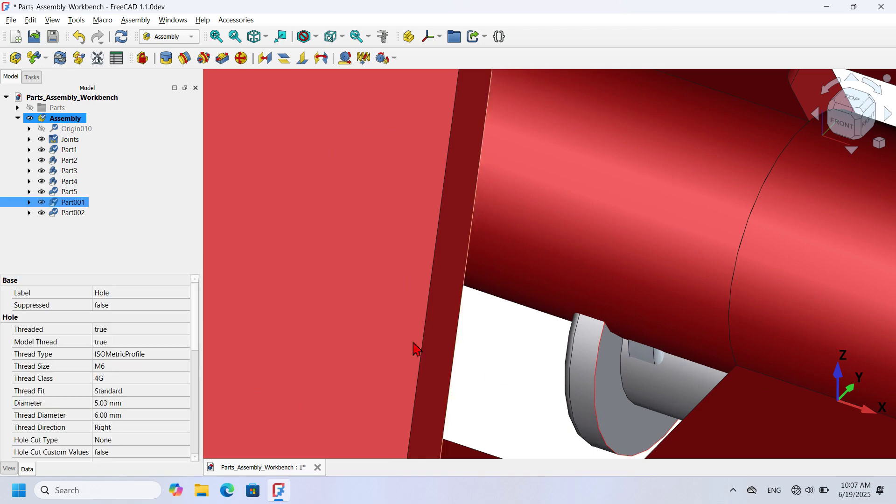
scroll(525, 339, down, 6)
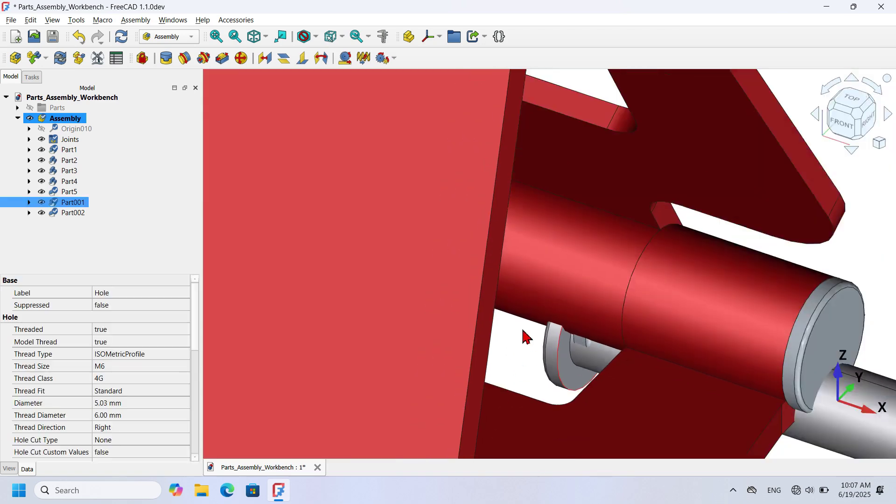
middle_drag(349, 280, 396, 181)
scroll(391, 175, up, 3)
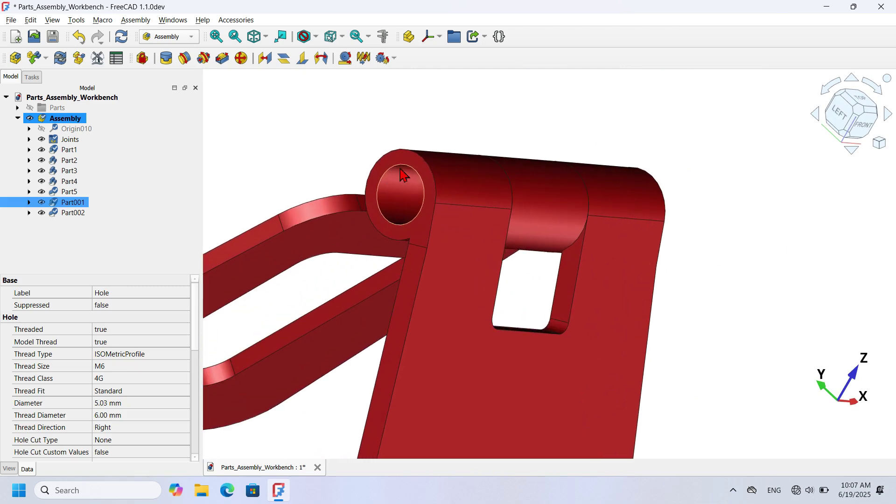
ctrl+click(398, 173)
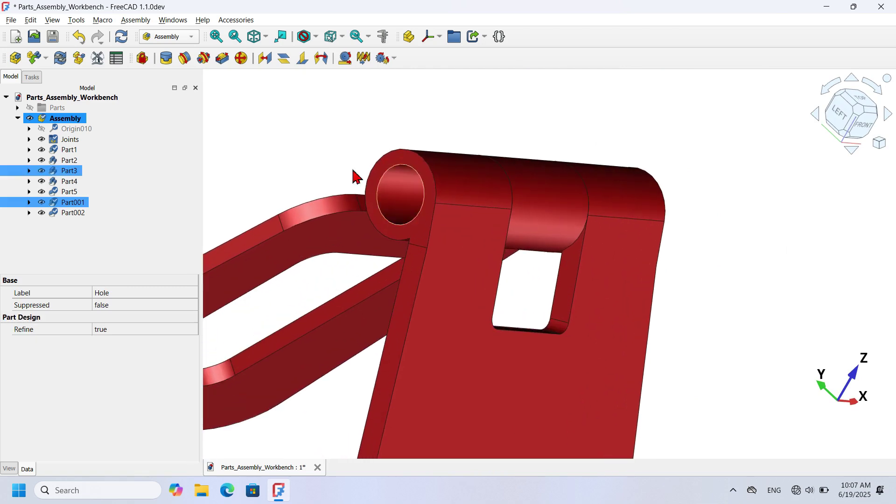
click(165, 59)
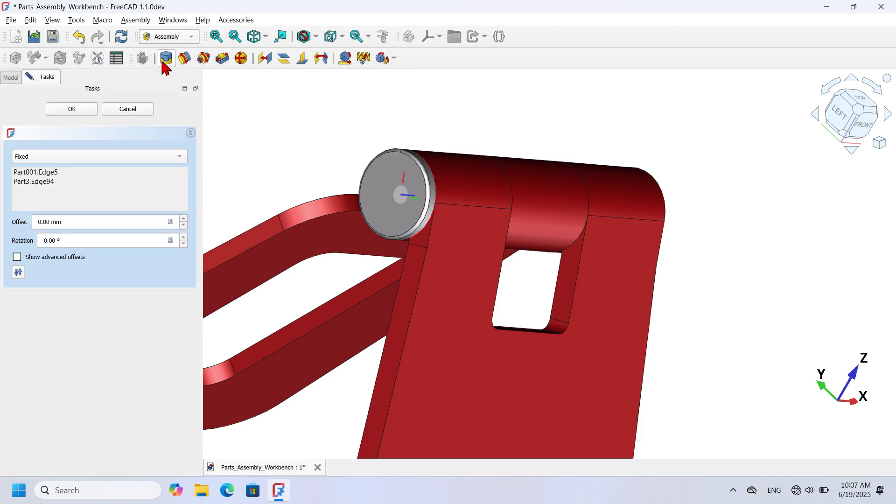
click(72, 109)
Create a fixed joint between the rim edge of the second screw's head (Part002) and the bore edge at the opposite end of Part3's hinge.
key(0)
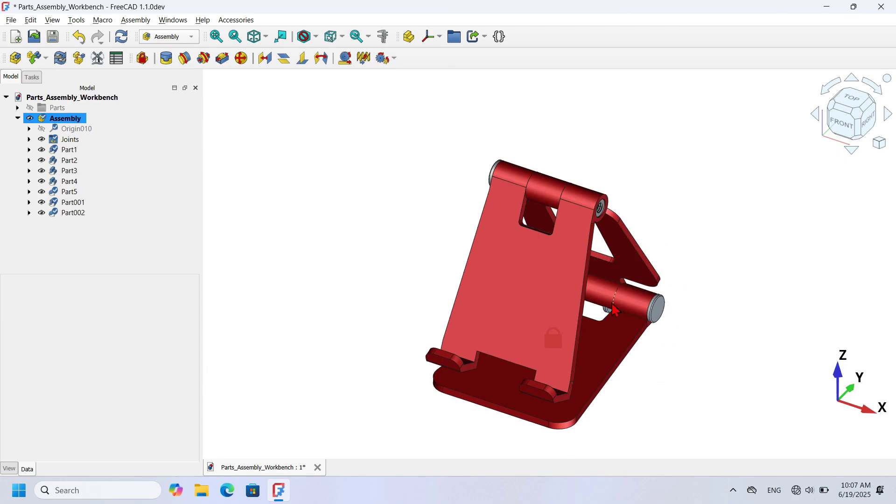
scroll(615, 309, up, 5)
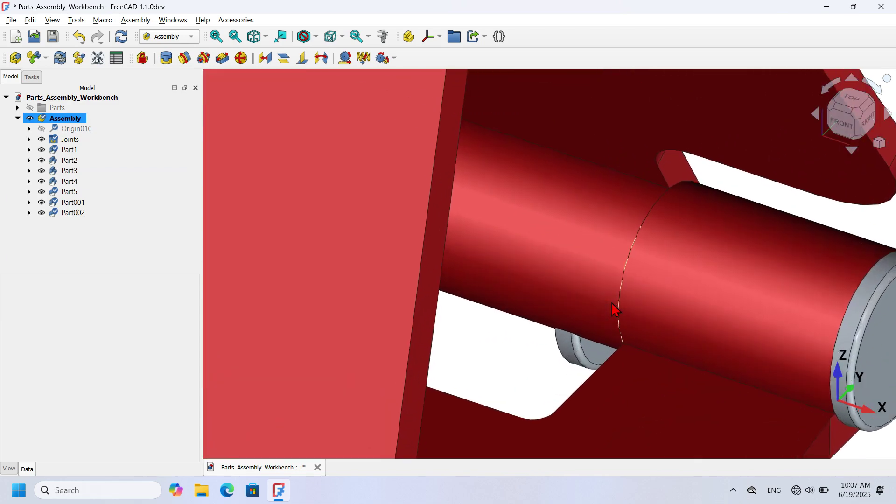
click(561, 356)
scroll(562, 376, down, 5)
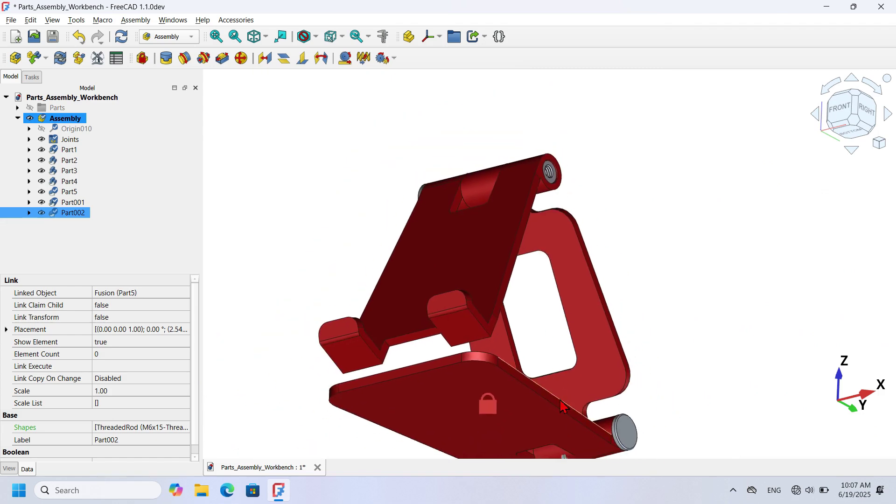
scroll(562, 406, down, 2)
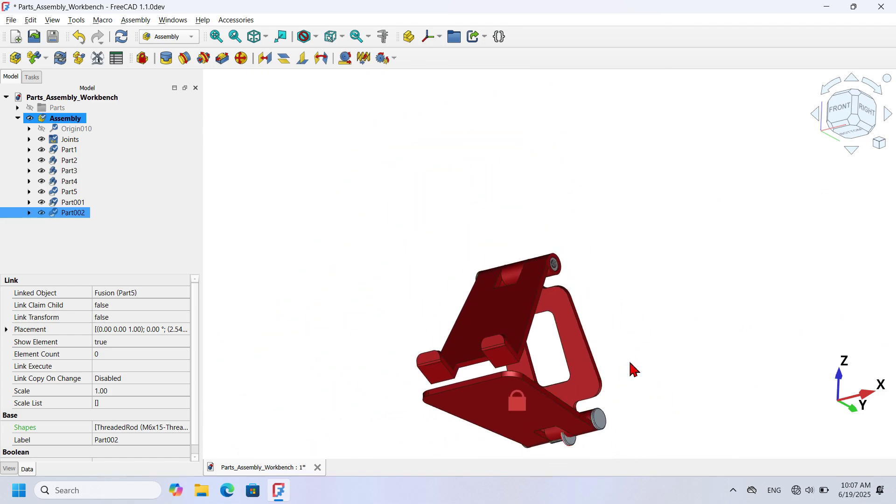
key(0)
scroll(608, 221, up, 5)
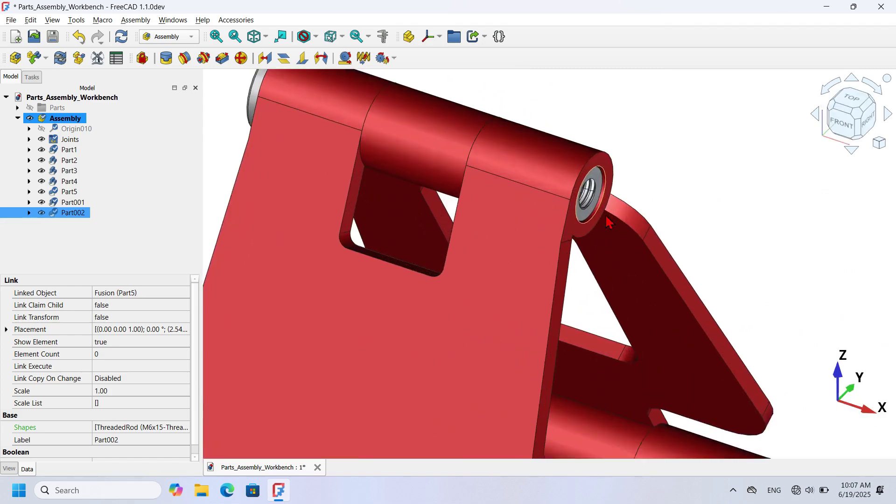
scroll(608, 222, up, 2)
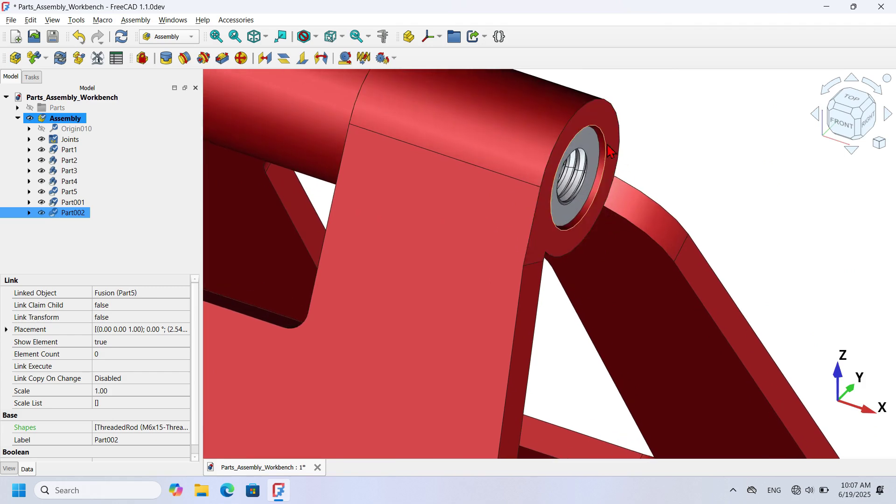
ctrl+click(609, 149)
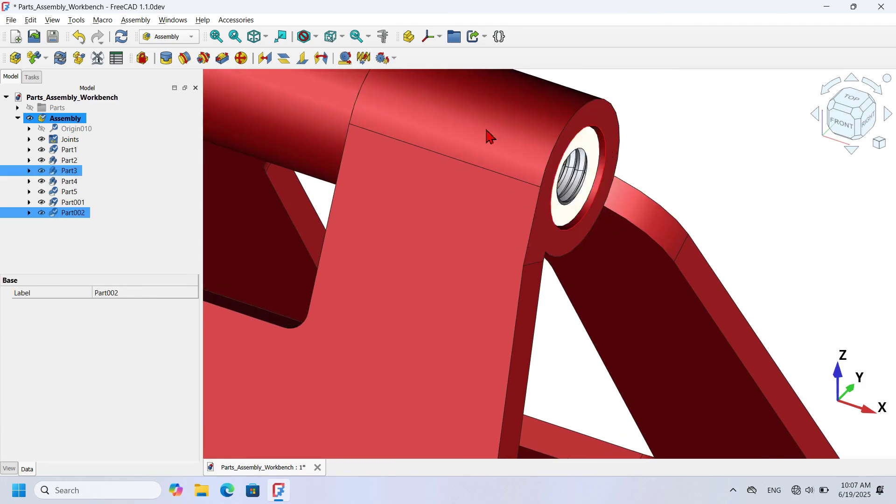
click(165, 58)
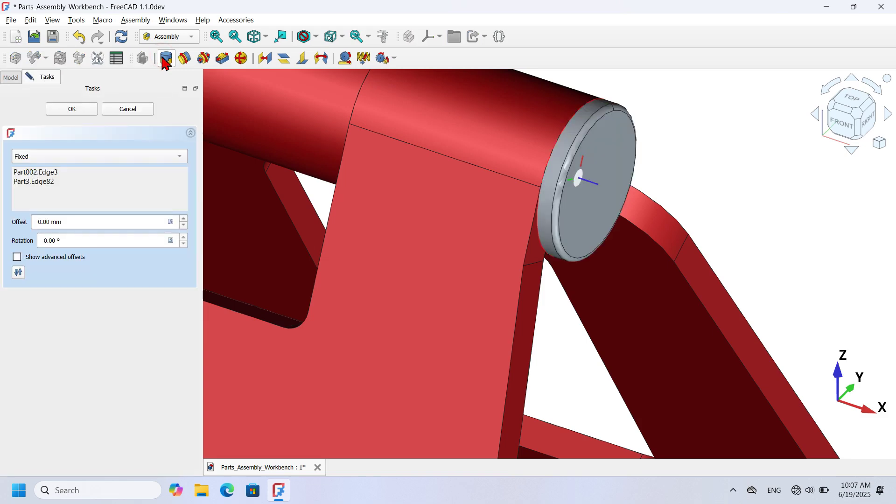
click(78, 112)
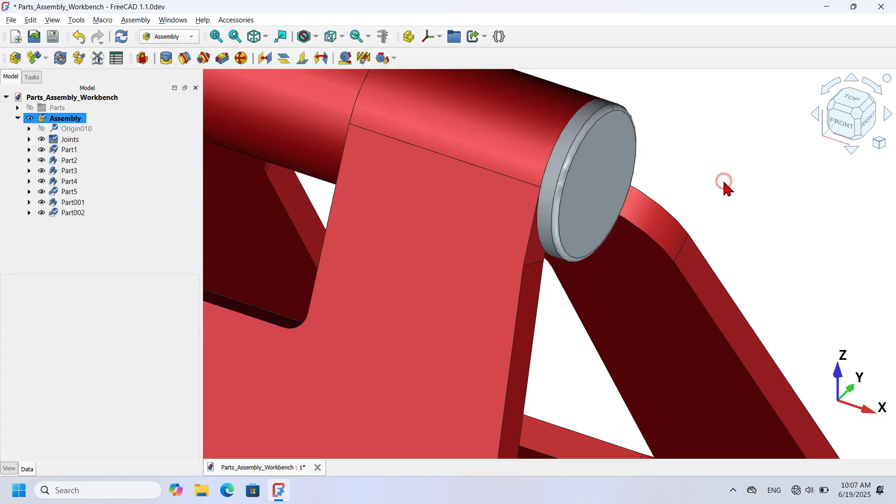
Tilt the phone holder plate up about the upper hinge and swing the middle bracket more upright about the base hinge.
key(v)
key(f)
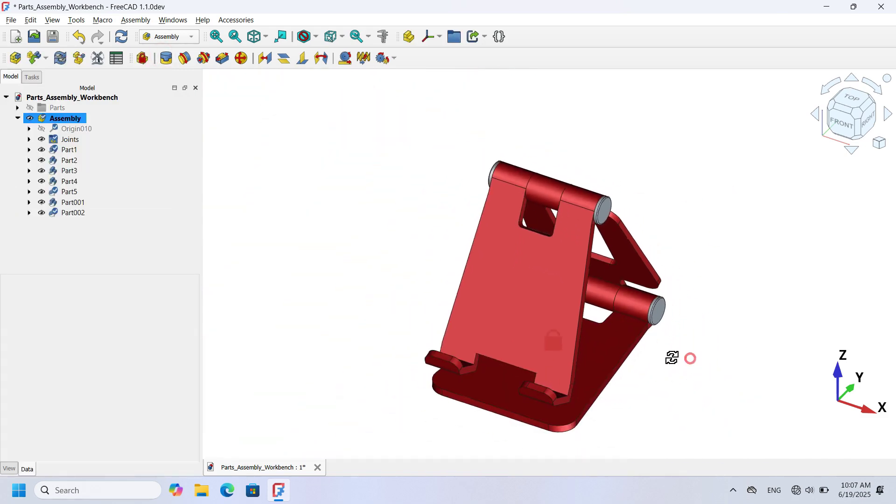
drag(672, 358, 586, 356)
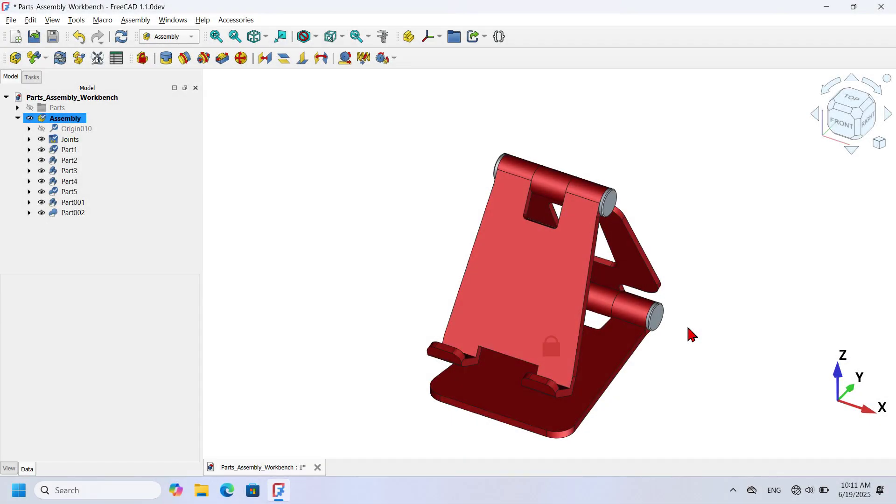
drag(525, 300, 463, 326)
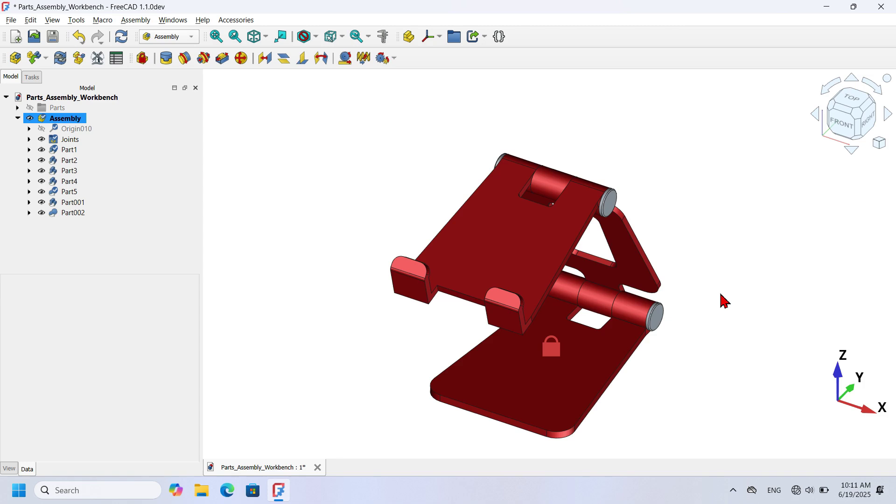
drag(630, 260, 642, 190)
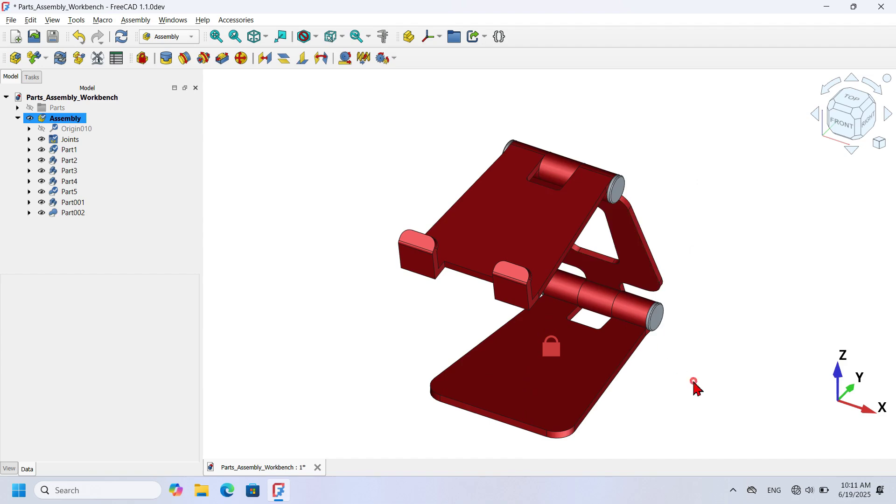
middle_drag(694, 382, 612, 387)
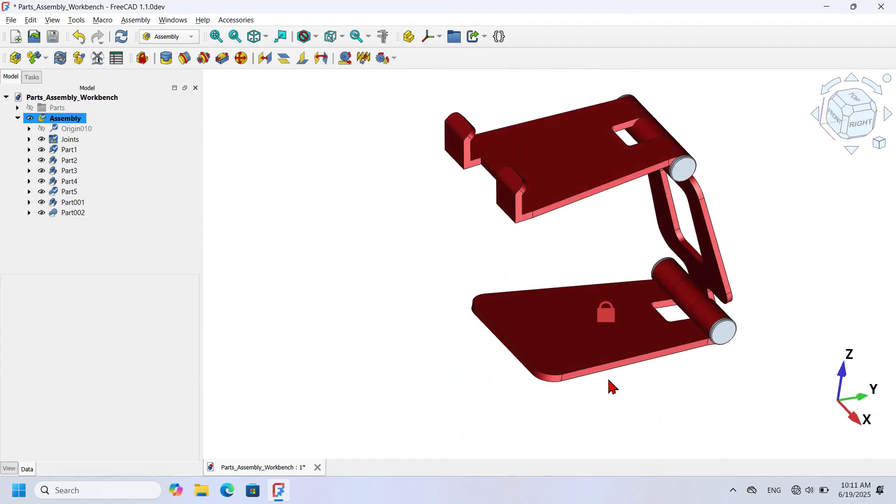
key(0)
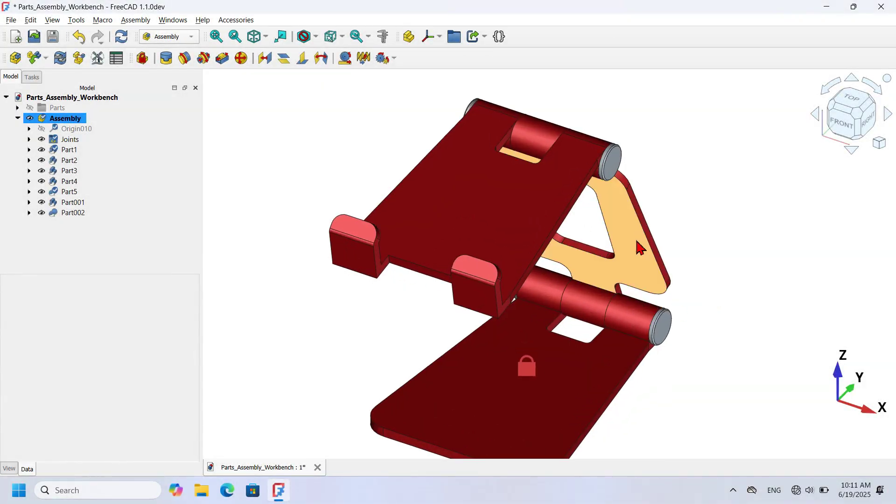
scroll(674, 316, down, 2)
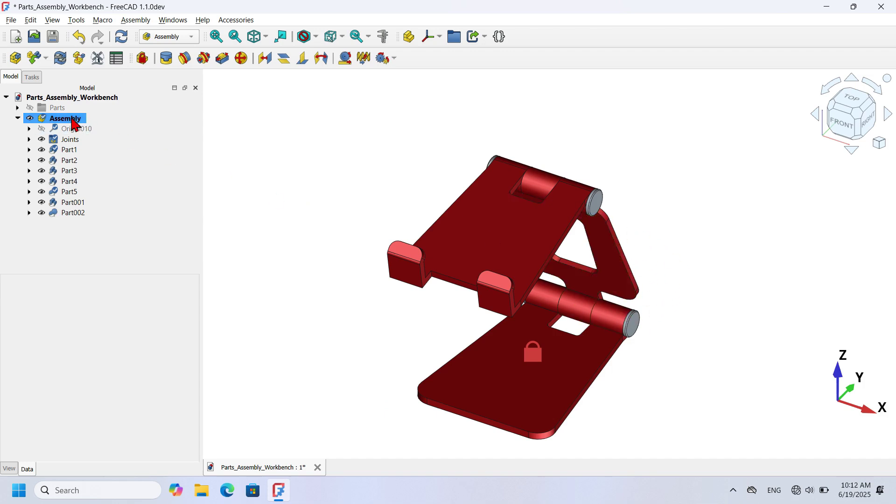
Edit the base hinge's revolute joint: fold the middle bracket down toward the base and enable a minimum angle limit of -175°.
ctrl+click(42, 139)
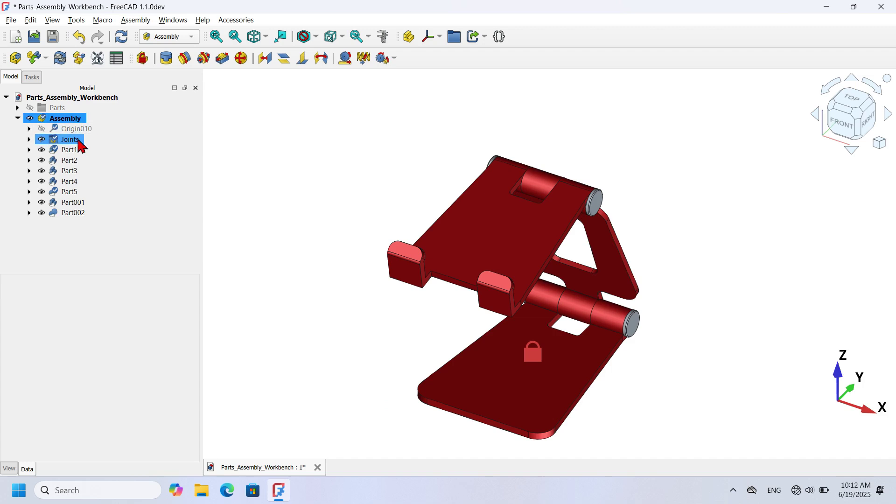
click(29, 139)
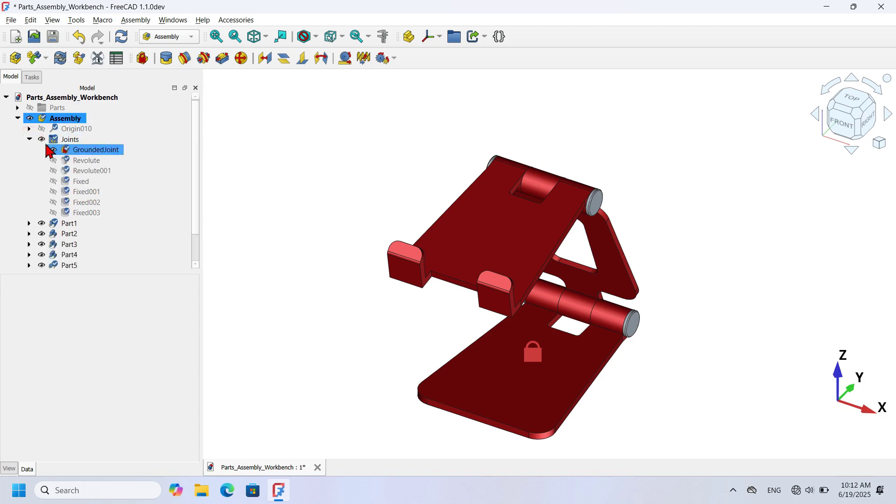
double_click(86, 161)
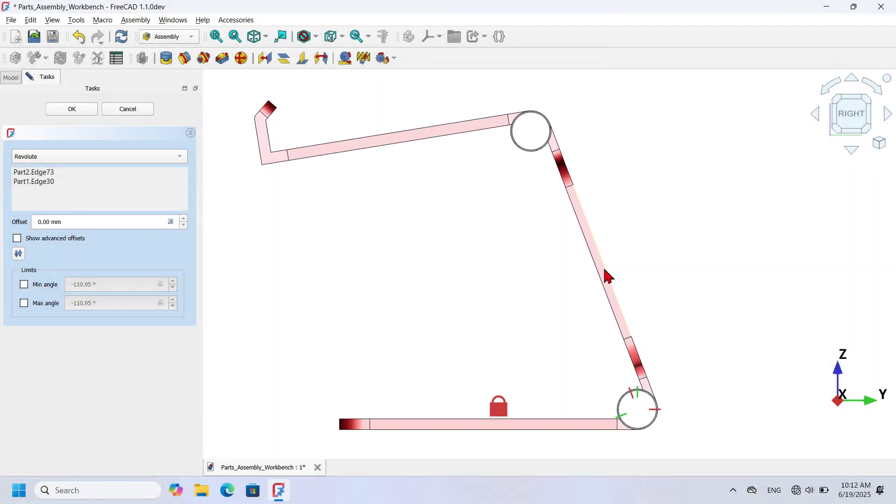
drag(600, 267, 548, 398)
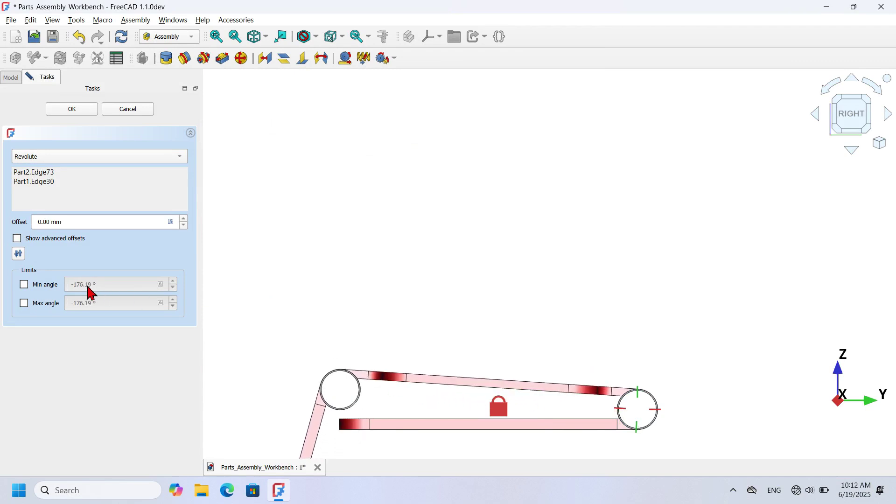
click(24, 284)
drag(111, 283, 8, 285)
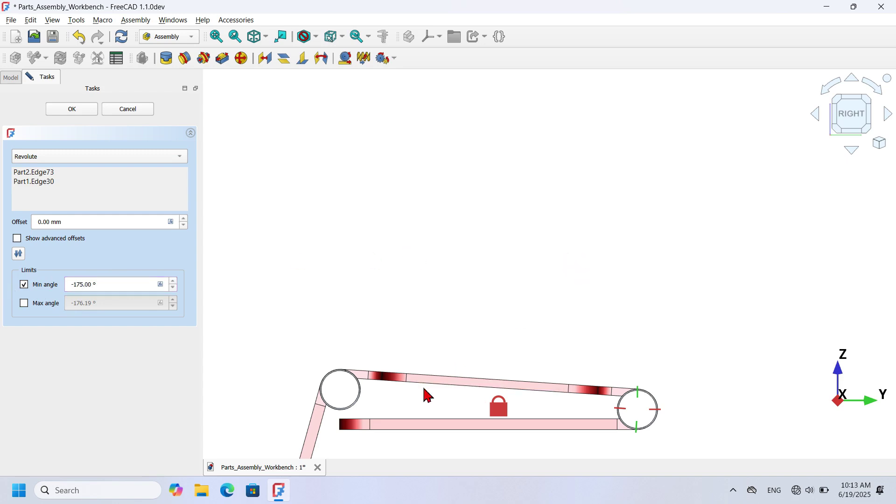
Swing the middle bracket away from the base, enable a maximum angle limit of 0°, test the stop and accept the joint.
drag(424, 389, 723, 411)
click(47, 303)
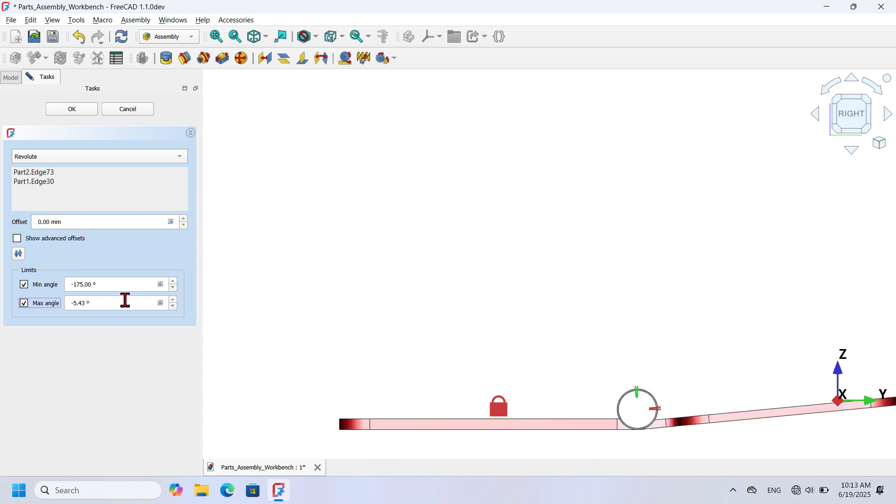
drag(125, 300, 28, 308)
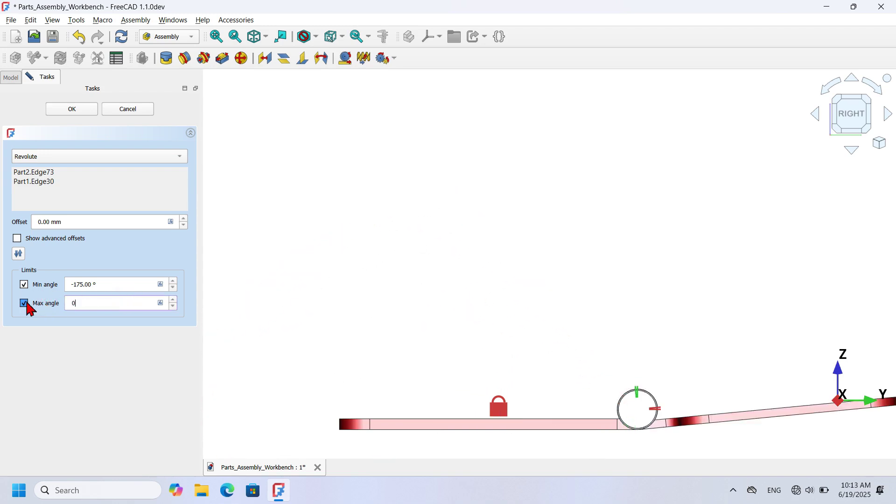
middle_drag(558, 312, 478, 262)
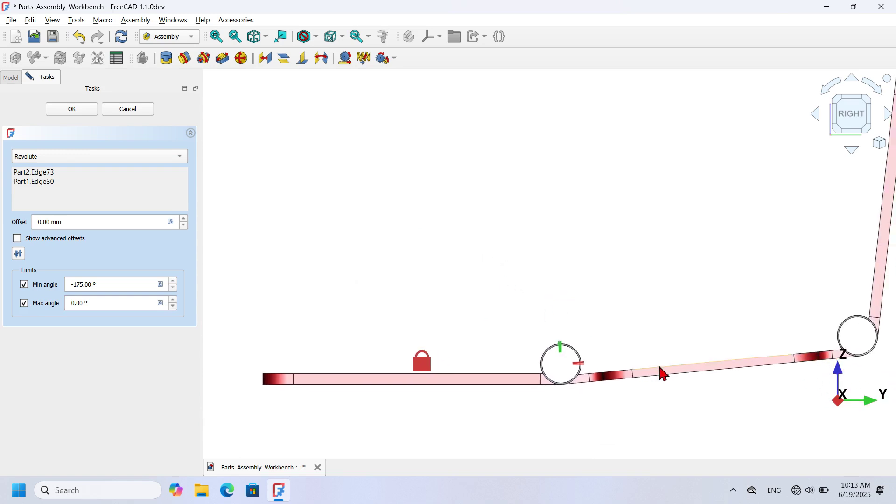
drag(704, 370, 870, 410)
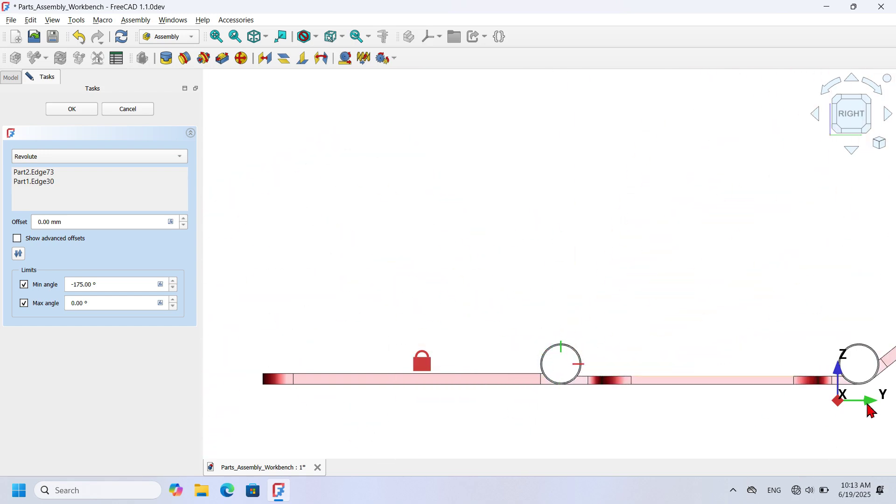
click(79, 110)
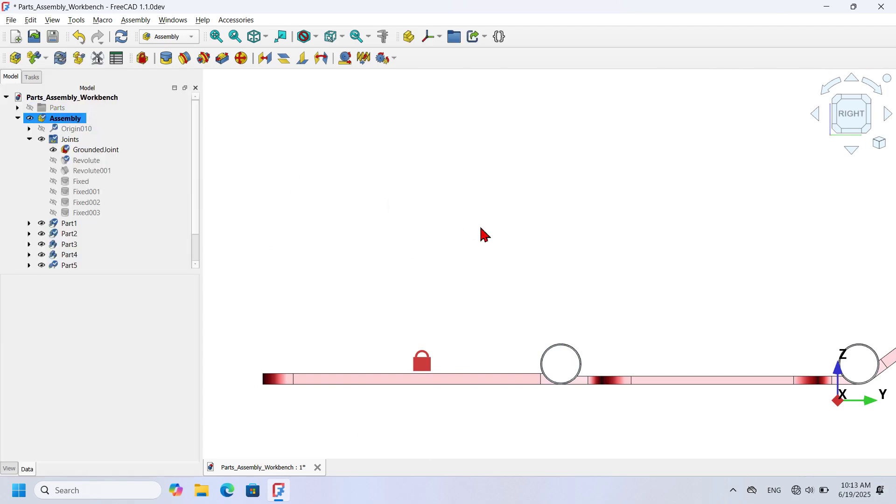
Swing the middle bracket and phone holder plate back up over the base in the isometric view.
key(0)
click(110, 172)
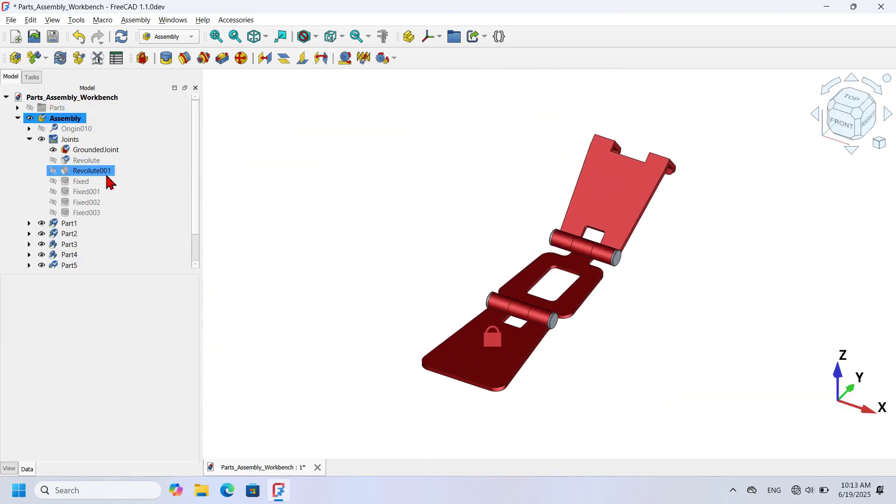
click(189, 171)
scroll(637, 202, up, 2)
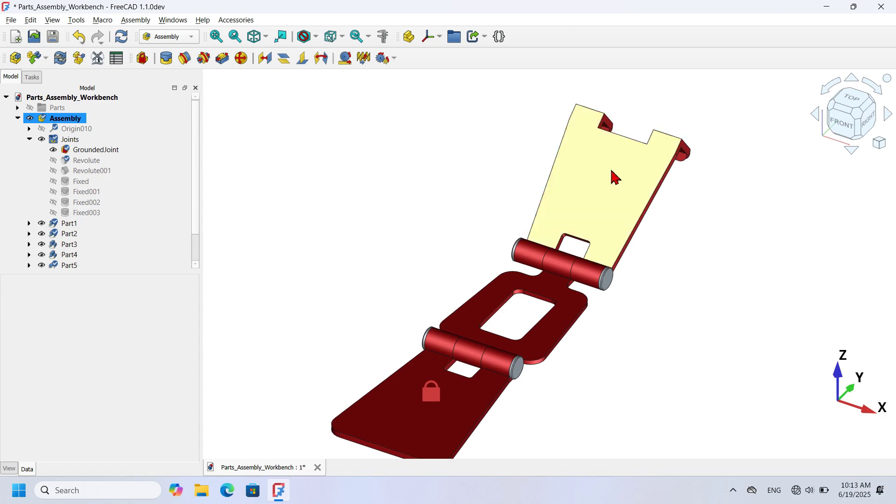
drag(570, 295, 448, 256)
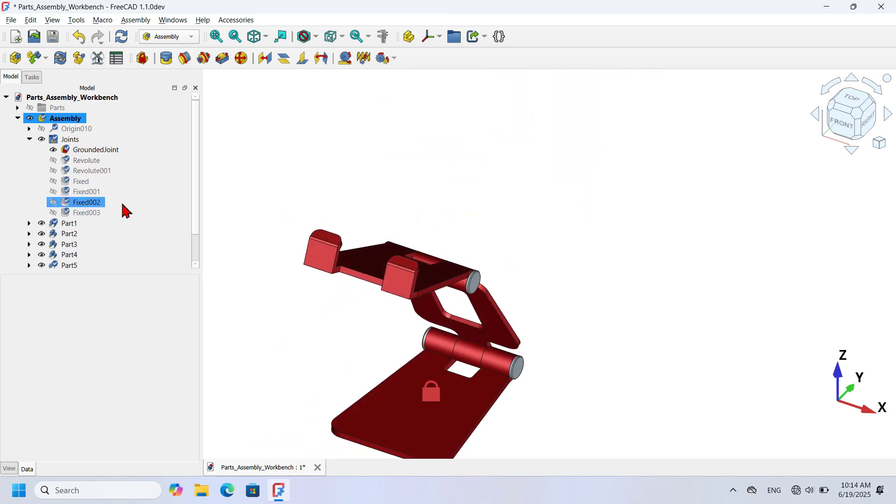
Edit the upper hinge's revolute joint (Revolute001) and enable angle limits of 5° minimum and 175° maximum, viewed from the right side.
click(91, 171)
double_click(100, 171)
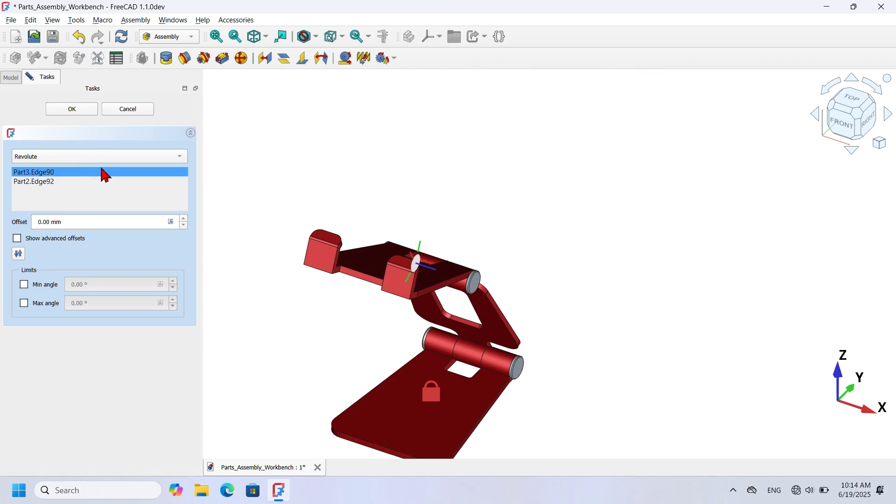
click(868, 125)
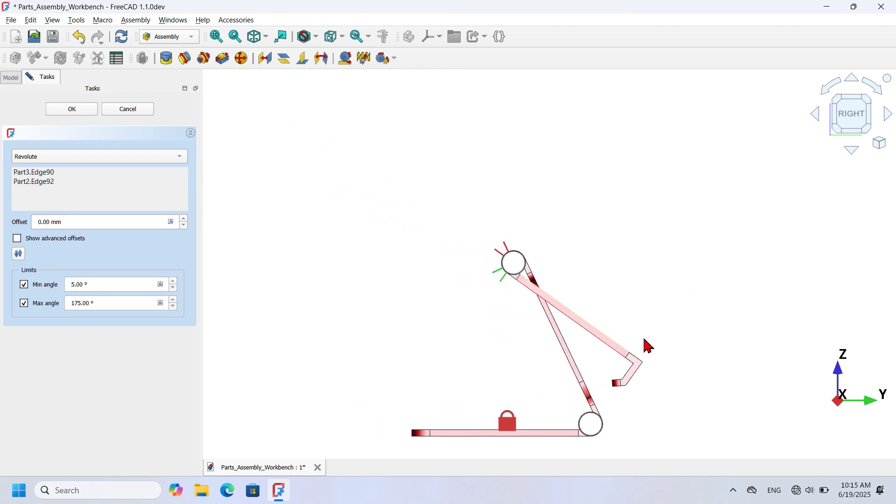
Try a 90° maximum angle for the upper hinge and swing the phone holder plate to test its range.
drag(542, 299, 671, 236)
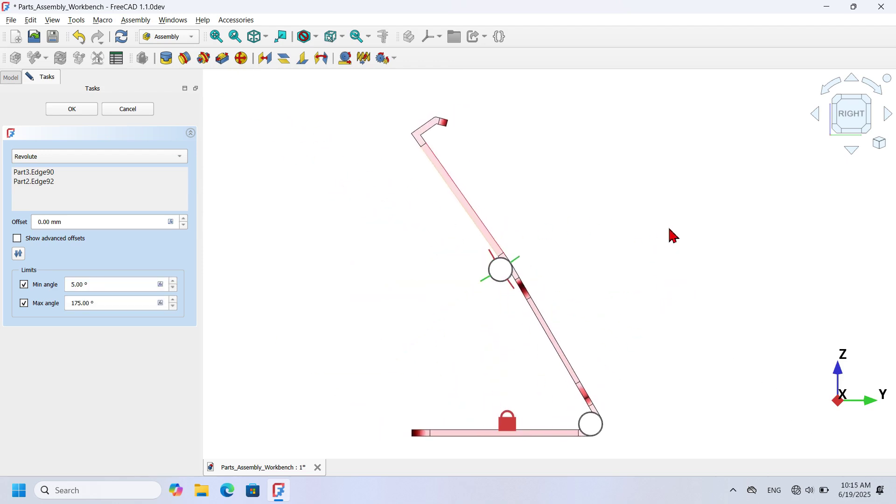
triple_click(124, 303)
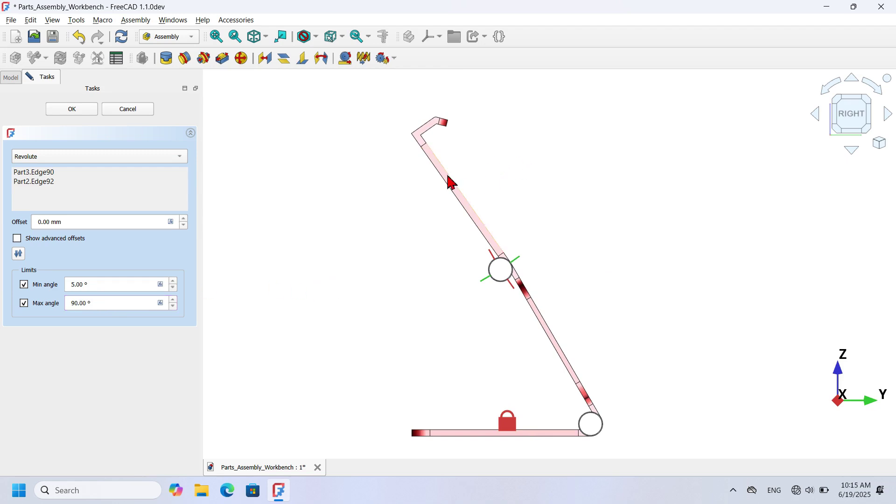
drag(450, 178, 336, 156)
Set the upper hinge's minimum angle to 175° and maximum angle to 5°, test the holder plate's swing and accept the joint.
triple_click(79, 303)
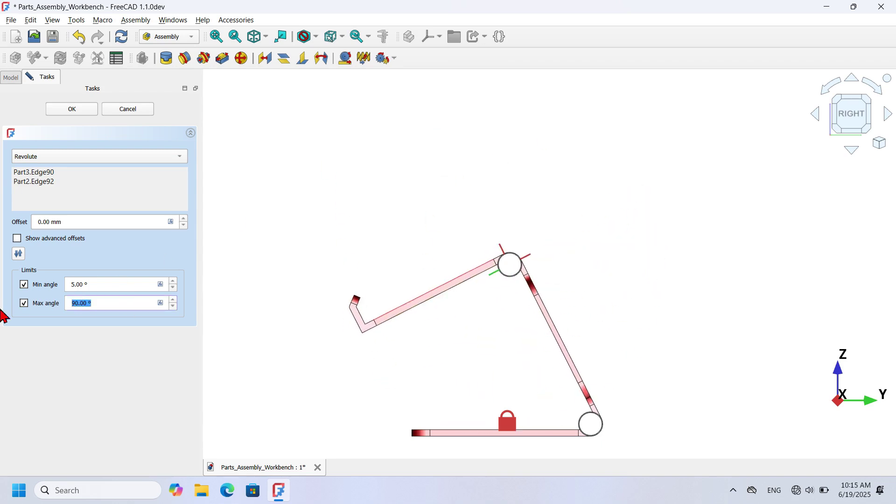
triple_click(111, 284)
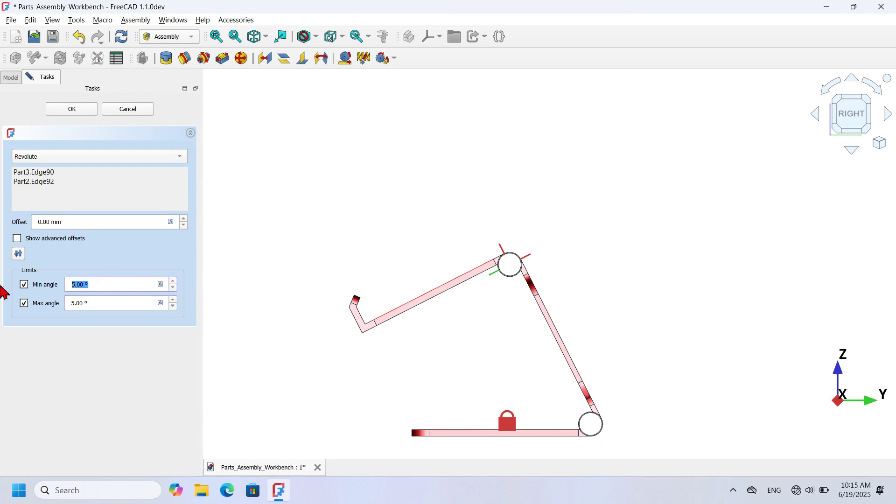
text(175)
key(Return)
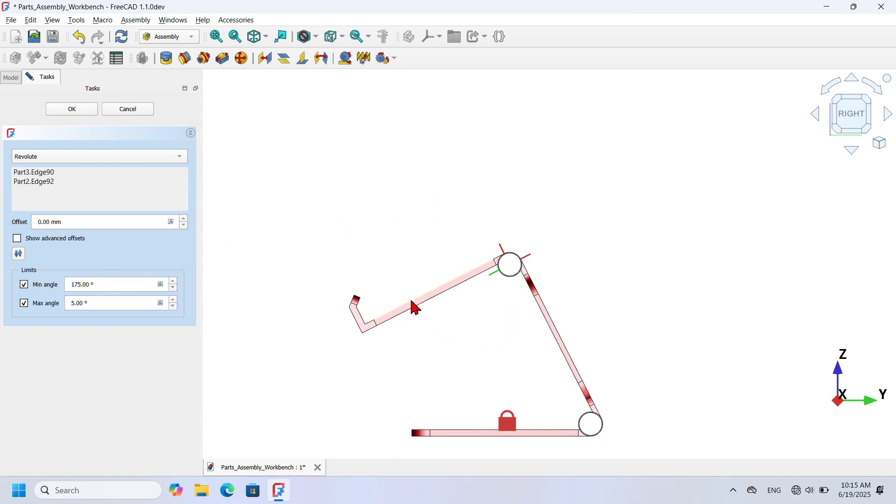
drag(413, 303, 422, 245)
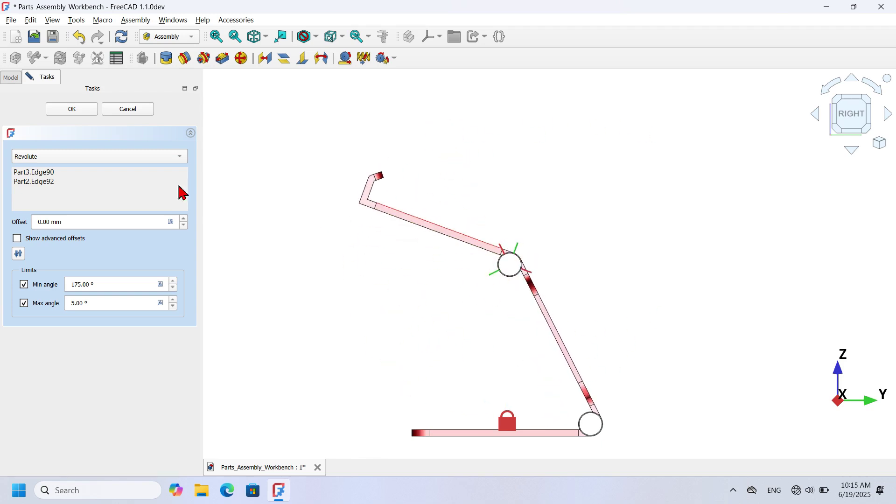
click(61, 110)
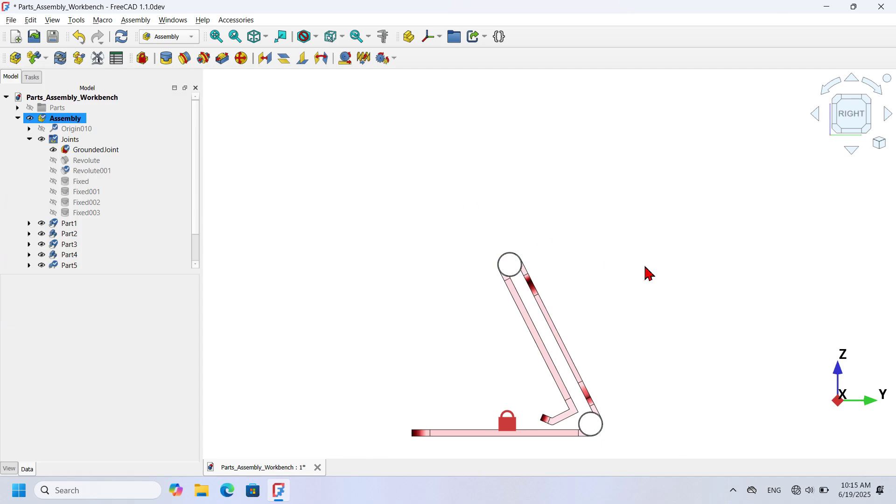
Swing the phone holder plate through its limited range and pose it leaning down toward the front of the base.
mouse_move(550, 380)
mouse_down()
mouse_move(404, 290)
mouse_move(622, 134)
mouse_move(391, 243)
mouse_move(600, 234)
mouse_move(576, 300)
mouse_move(413, 188)
mouse_move(589, 154)
mouse_move(566, 145)
mouse_up()
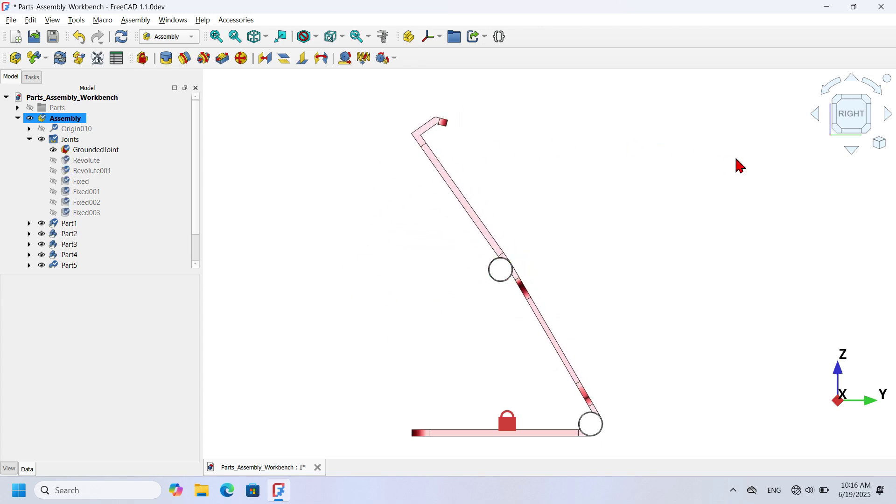
drag(488, 247, 490, 320)
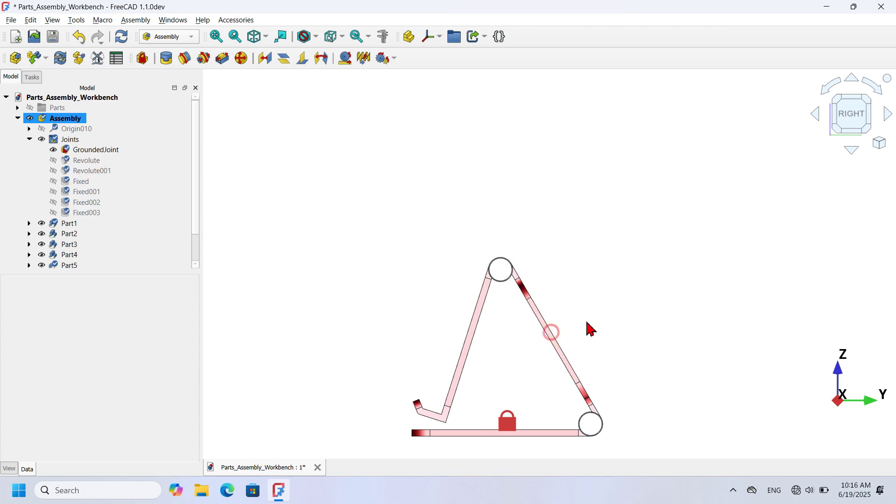
drag(551, 348, 556, 314)
click(624, 293)
Examine the assembled phone stand from the isometric view and several other angles.
key(0)
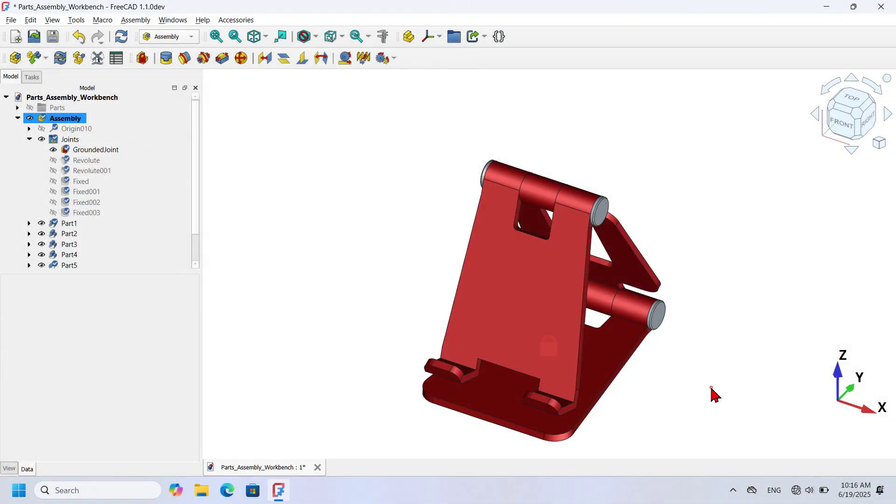
mouse_move(711, 387)
middle_down()
mouse_move(616, 356)
mouse_move(720, 374)
middle_up()
middle_drag(612, 373, 674, 378)
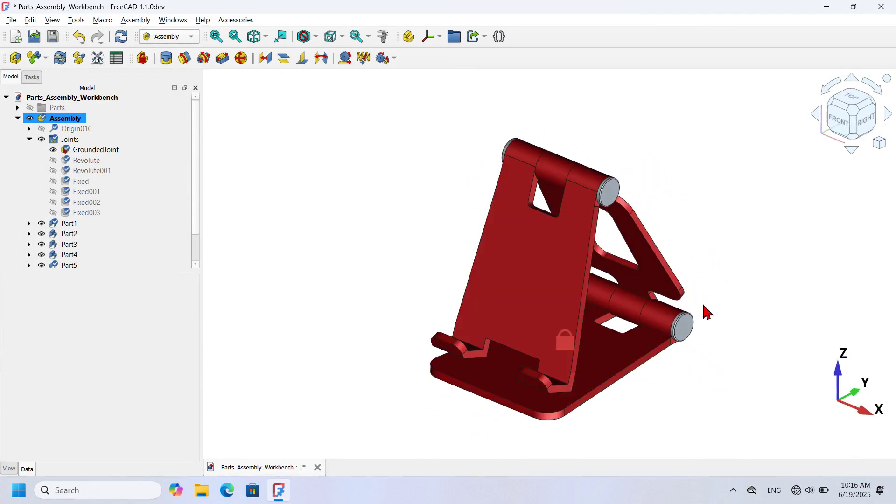
mouse_move(709, 321)
middle_down()
mouse_move(613, 304)
mouse_move(723, 312)
middle_up()
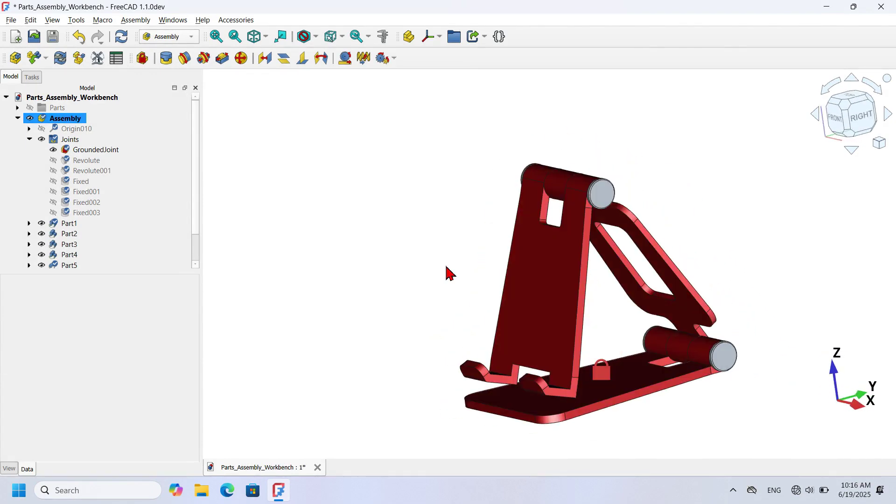
middle_drag(458, 267, 541, 308)
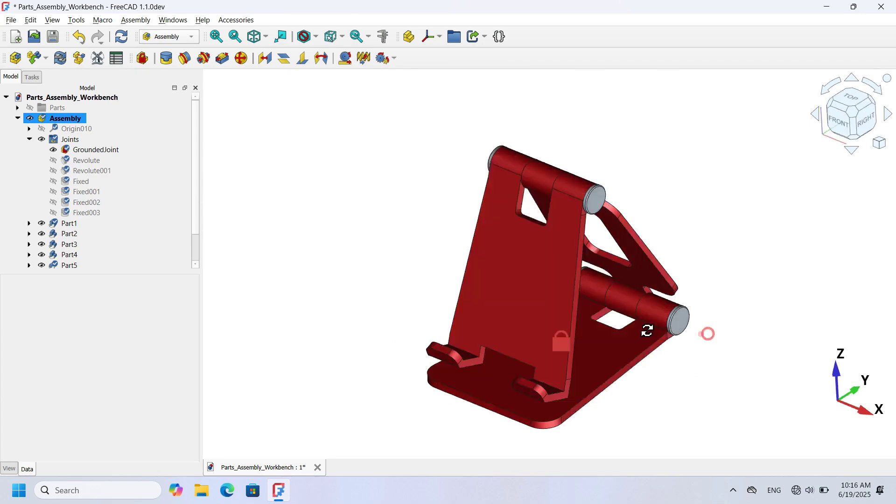
middle_drag(647, 330, 687, 322)
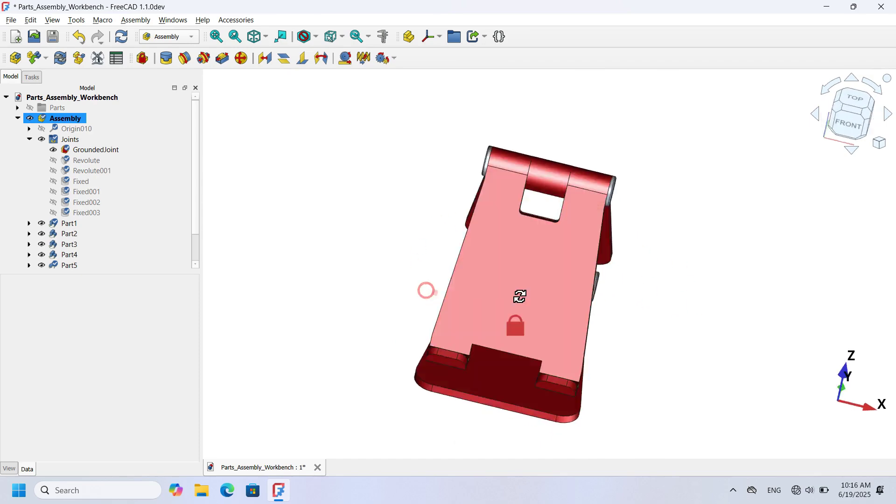
middle_drag(520, 297, 472, 289)
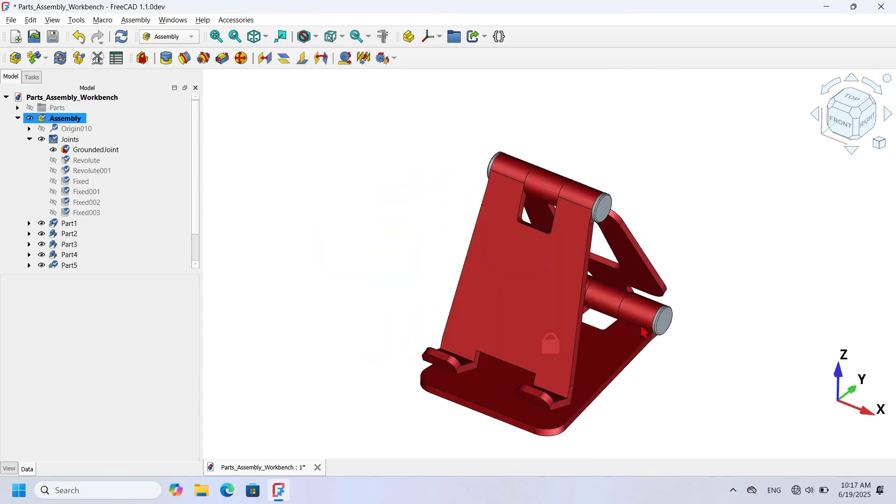
middle_drag(621, 319, 630, 290)
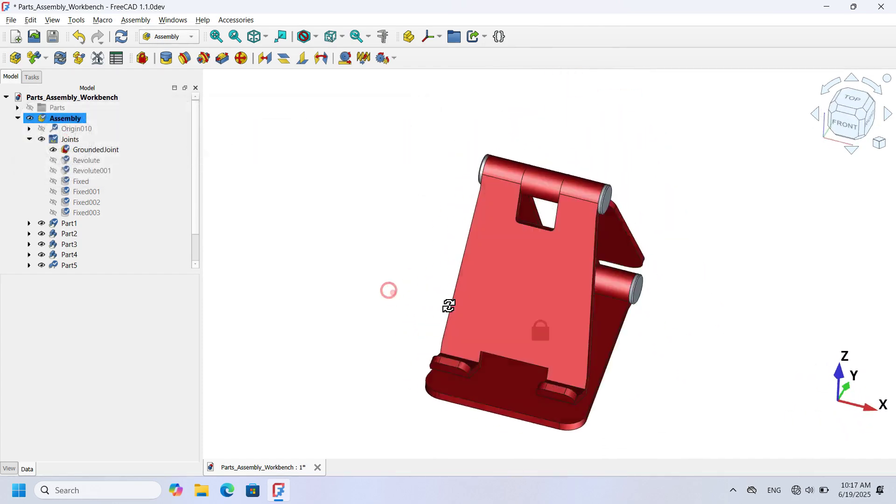
middle_drag(448, 306, 348, 270)
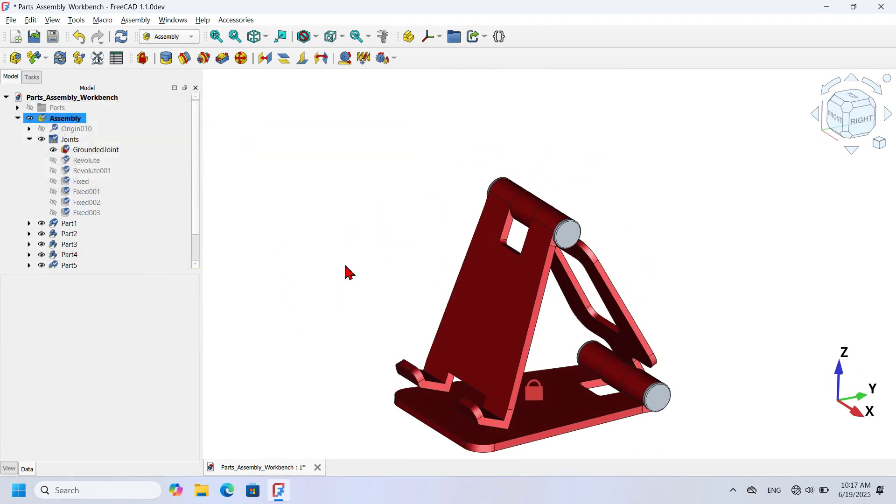